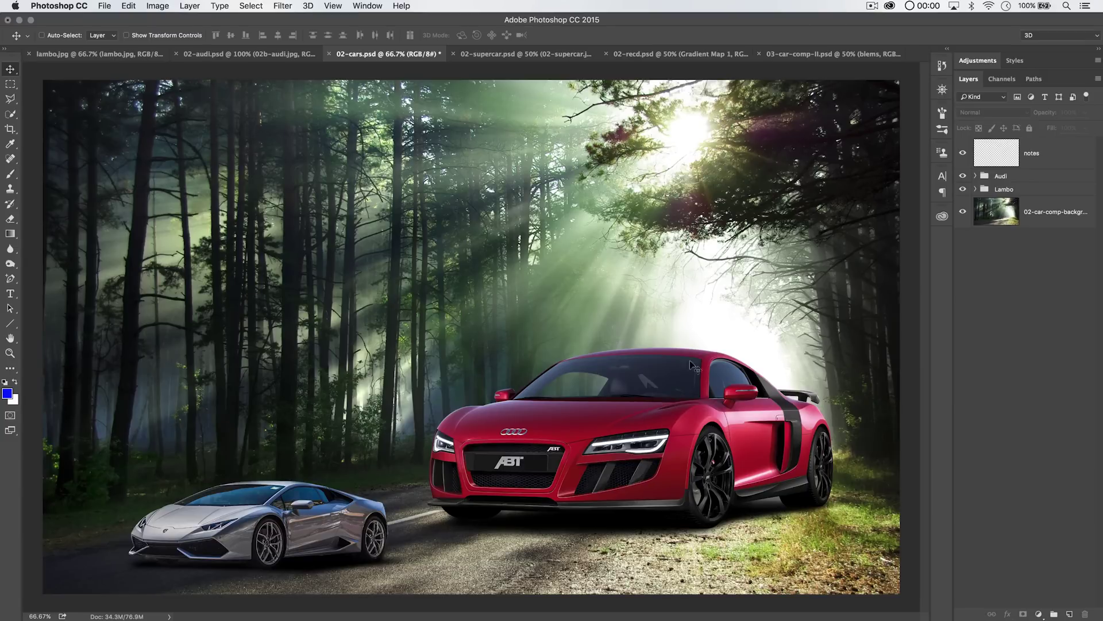
Step: Try scaling the Audi group to about 58% with Free Transform, then cancel the transform
click(1011, 177)
key(super+t)
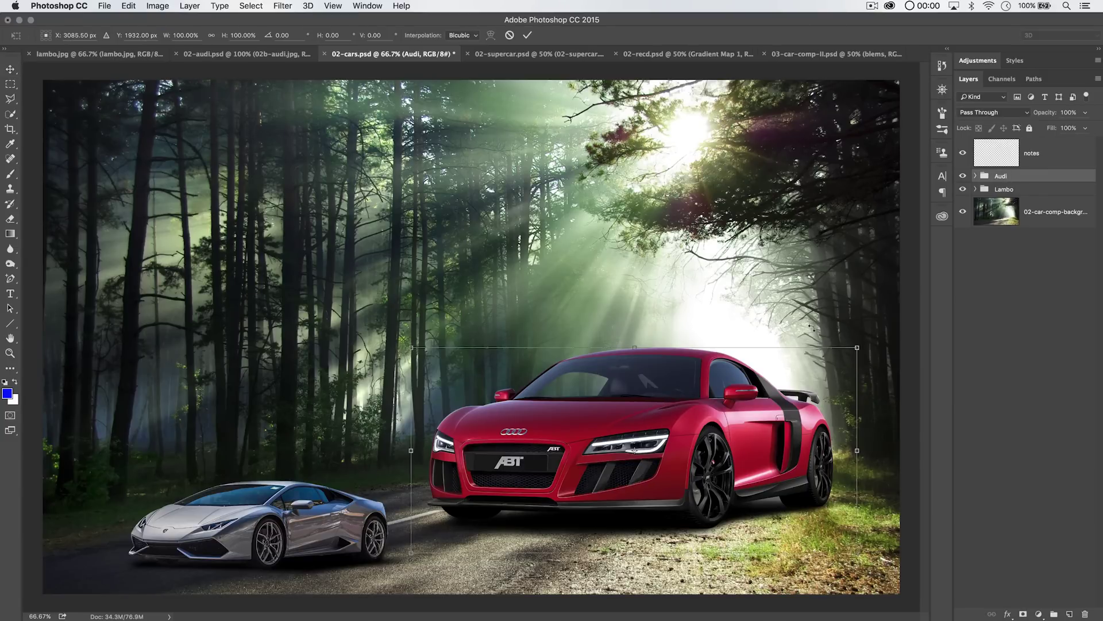
drag(853, 345, 654, 427)
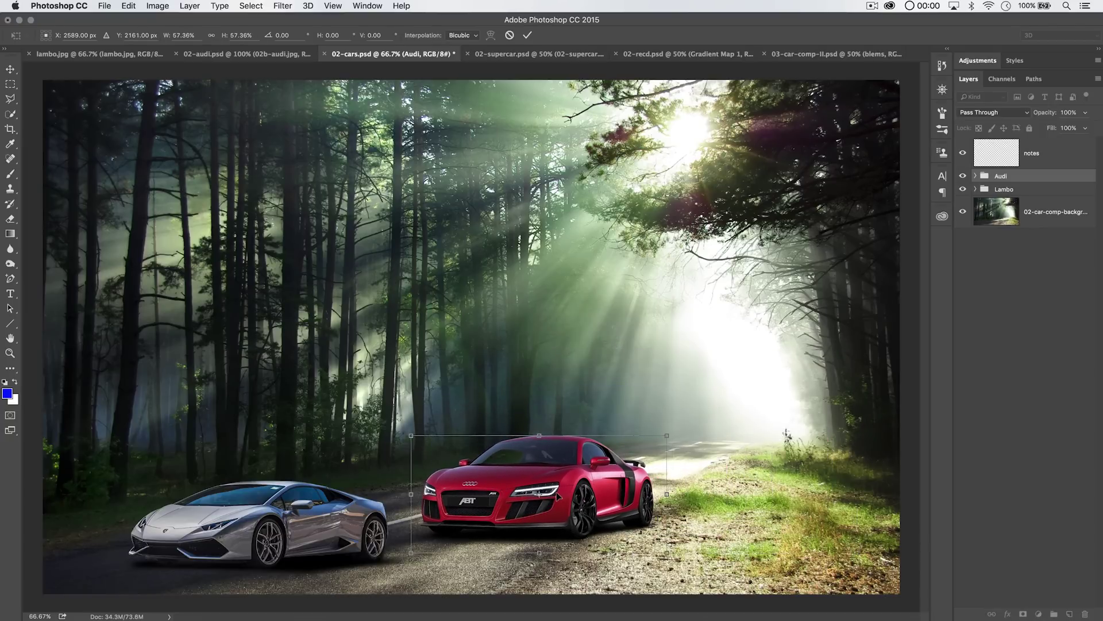
drag(559, 491, 571, 491)
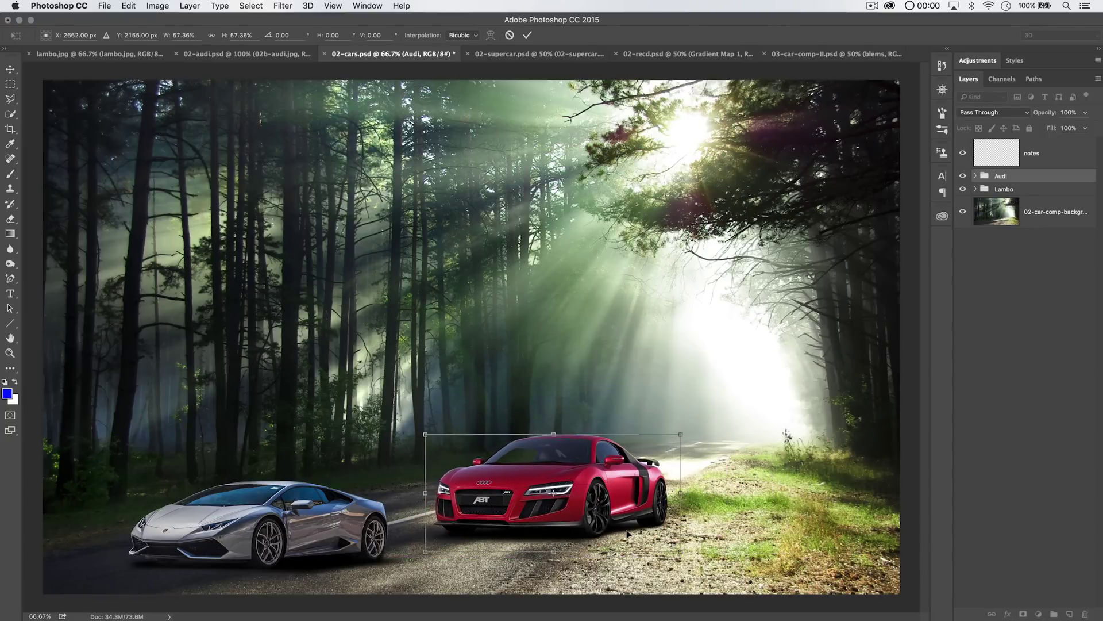
key(Escape)
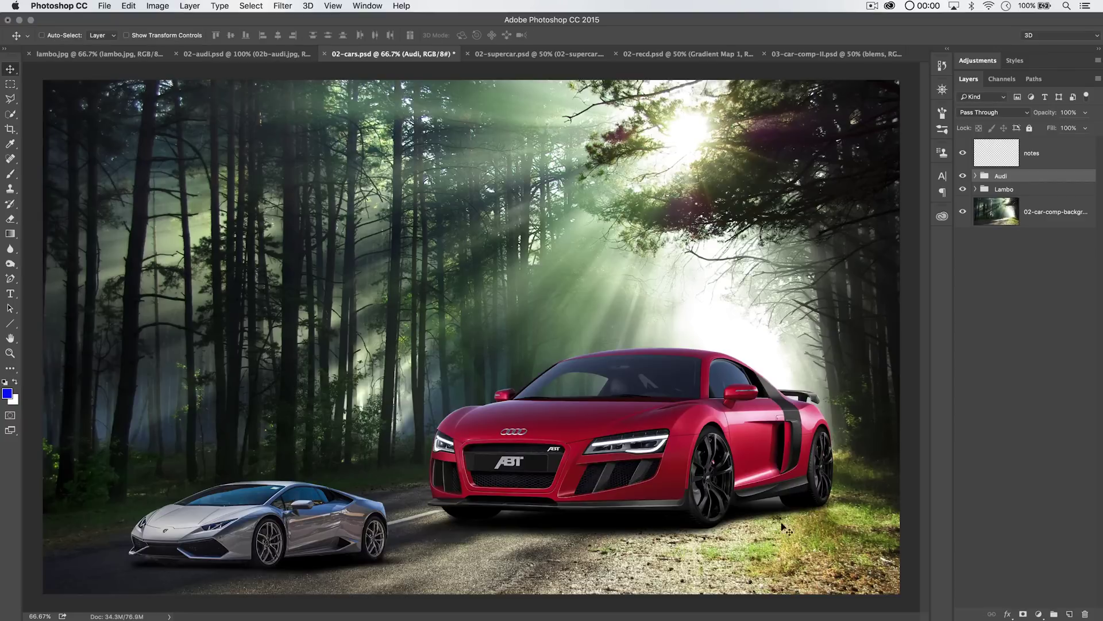
Step: Hide the Audi group, zoom out to 50%, and bring up the lambo.jpg photo
click(964, 176)
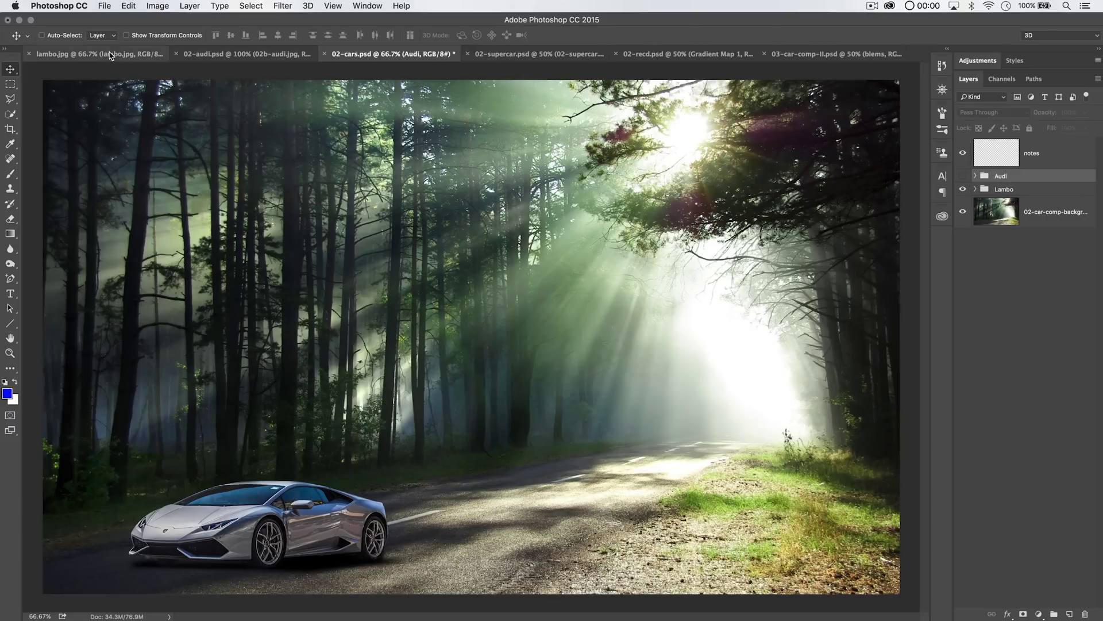
key(super+minus)
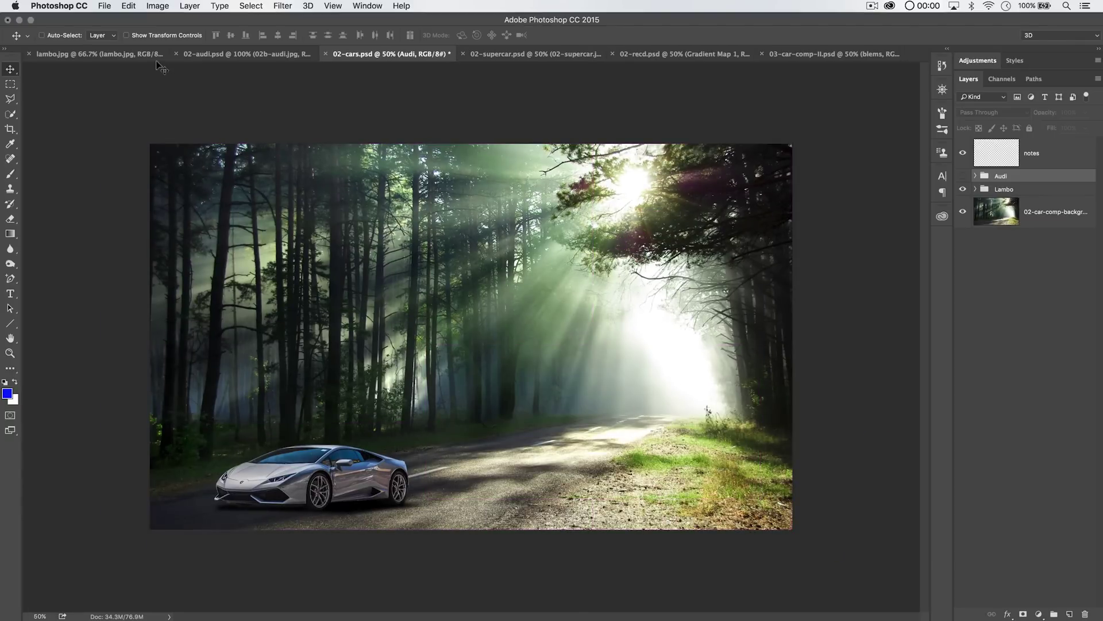
click(135, 54)
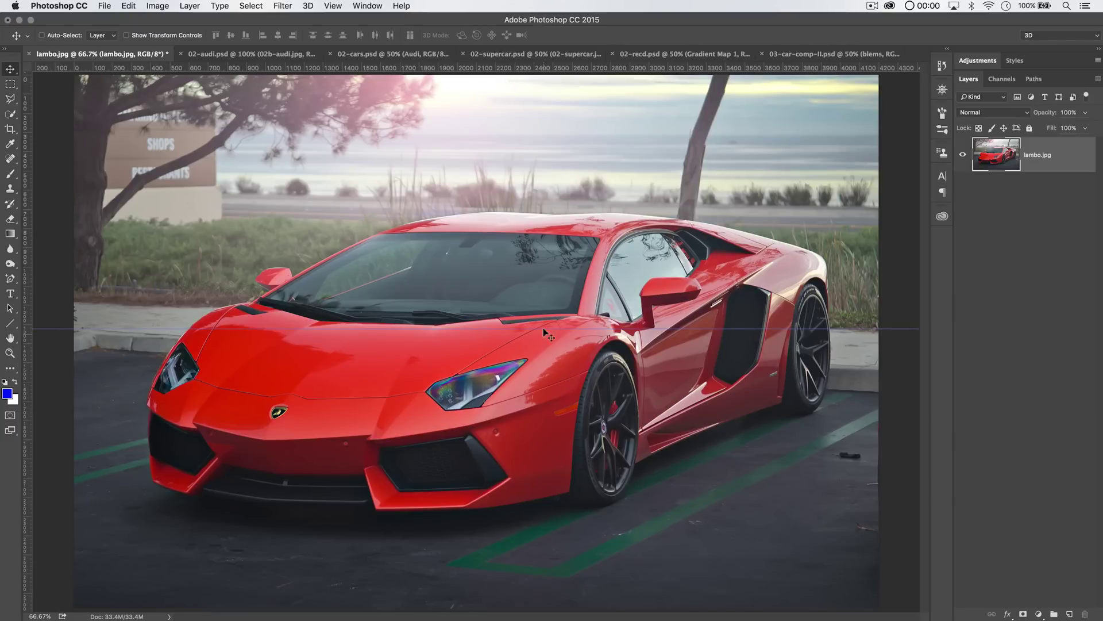
Step: Compare with the 02-audi.psd image, then return to the lambo.jpg photo
click(304, 53)
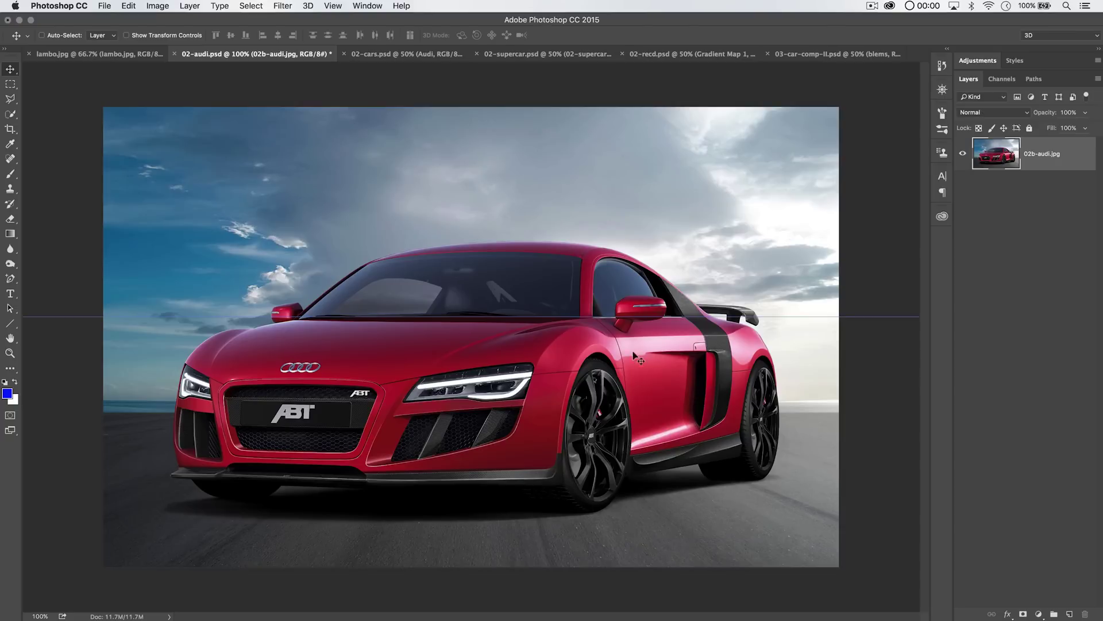
click(98, 54)
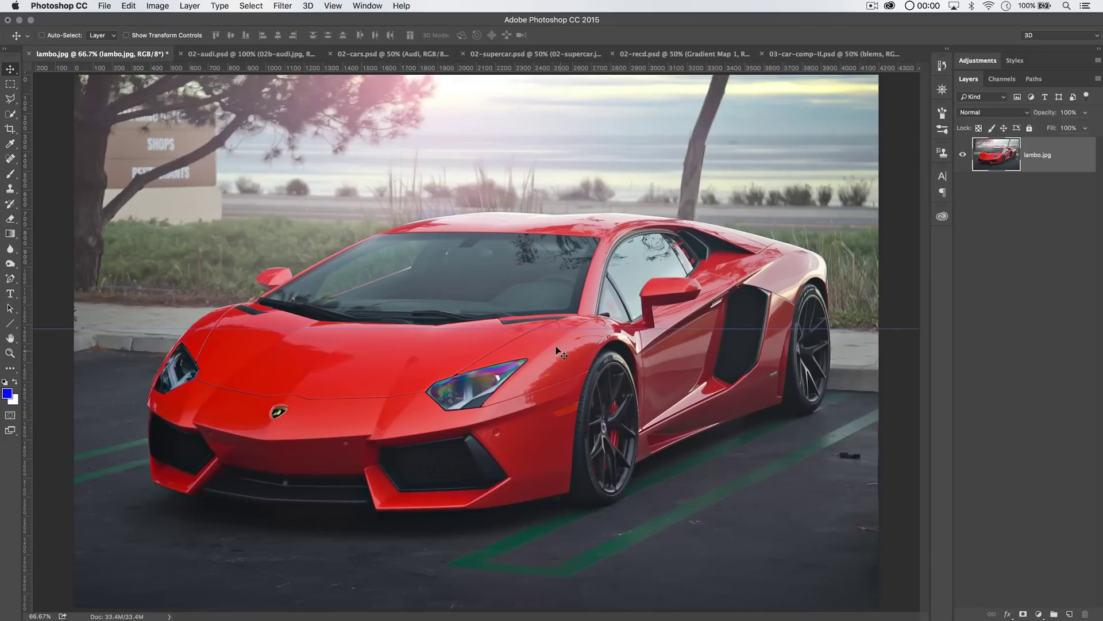
Step: Glance at 02-audi.psd, then return to the 02-cars.psd forest-road composite
click(253, 54)
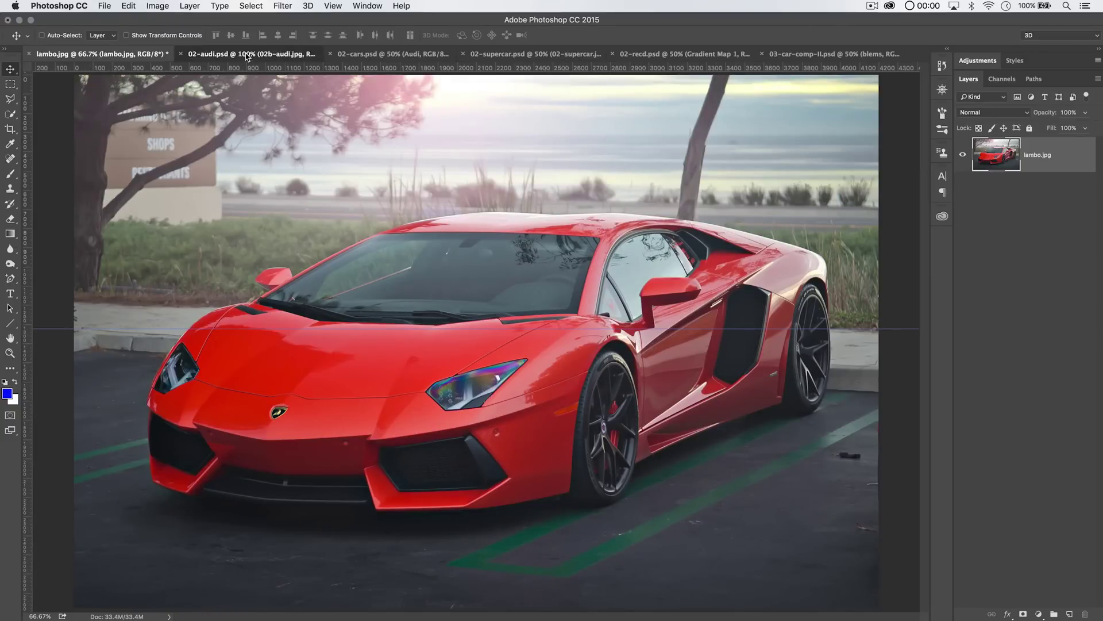
click(403, 53)
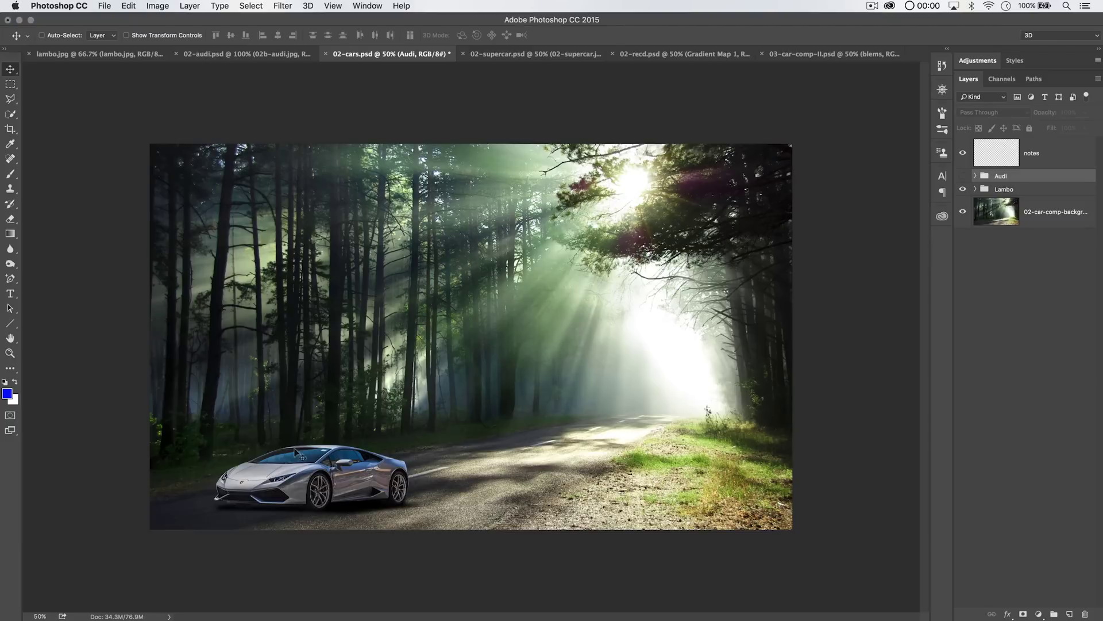
click(963, 175)
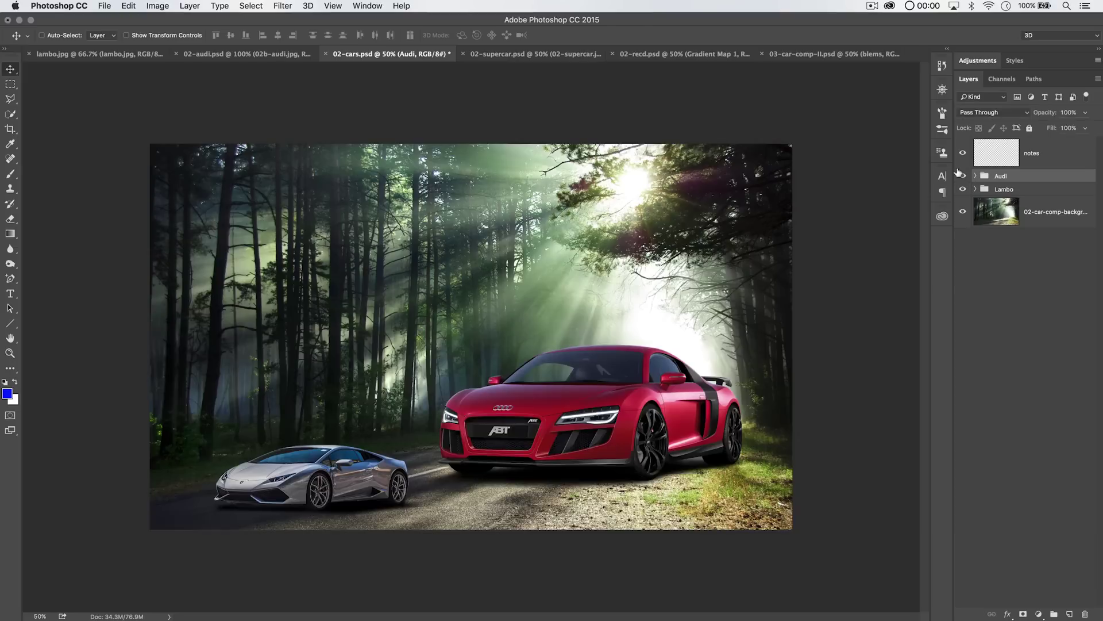
click(963, 175)
click(994, 190)
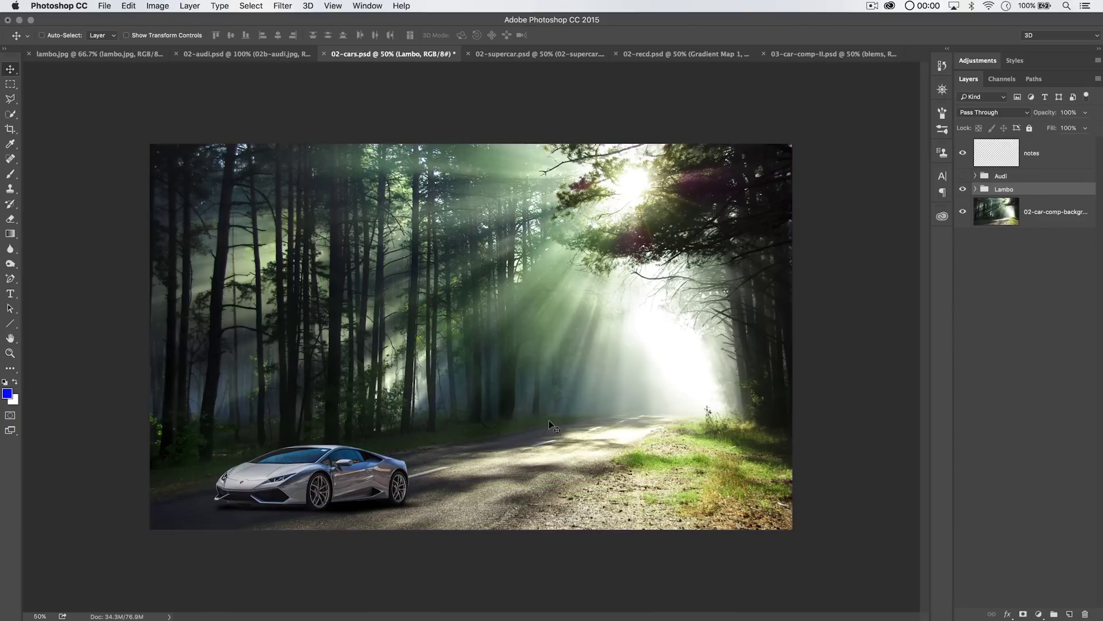
click(1047, 157)
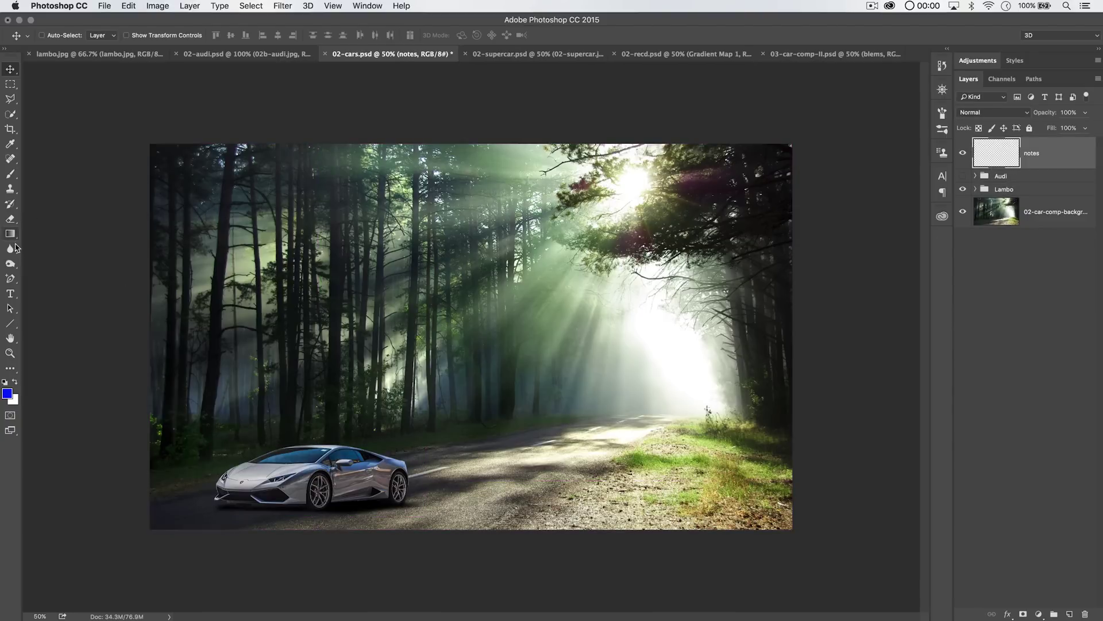
click(11, 188)
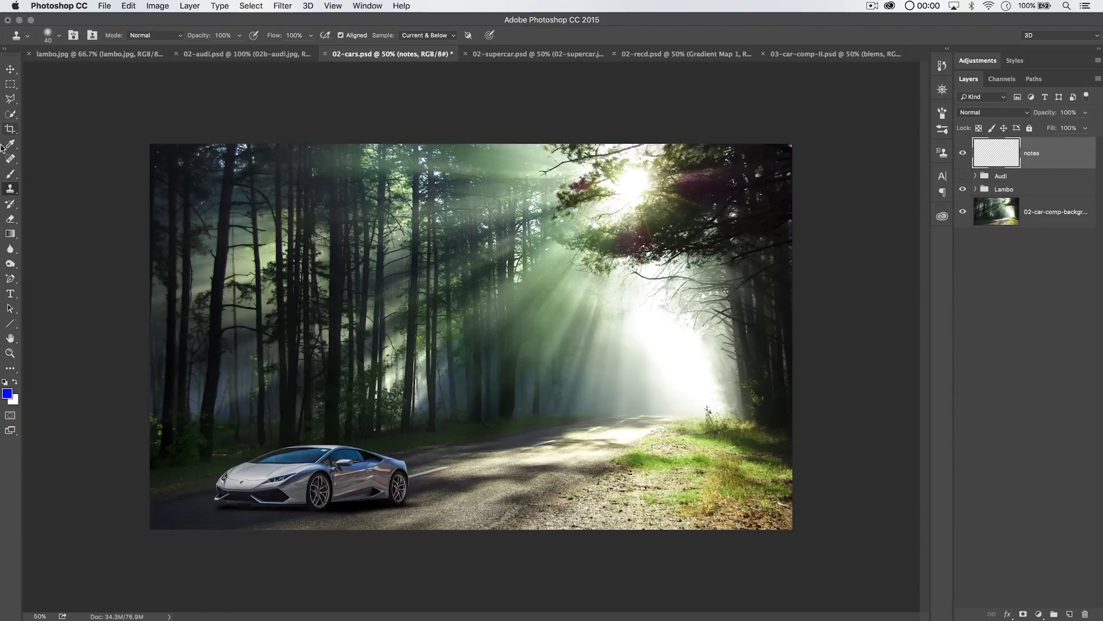
click(13, 174)
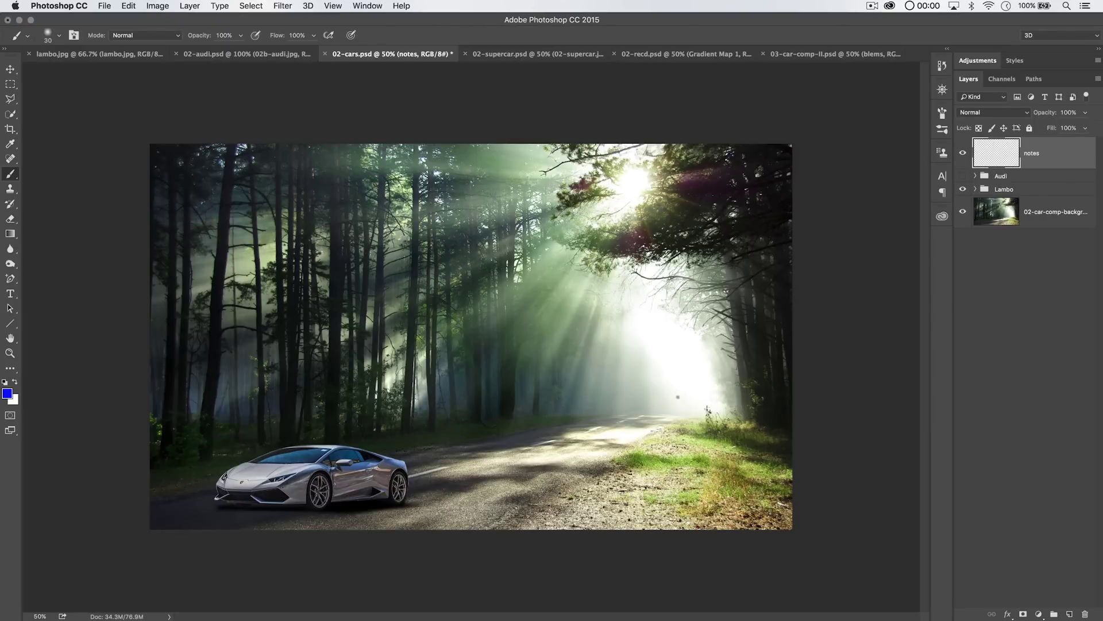
mouse_move(617, 406)
mouse_down()
mouse_move(696, 412)
mouse_move(590, 406)
mouse_move(707, 408)
mouse_up()
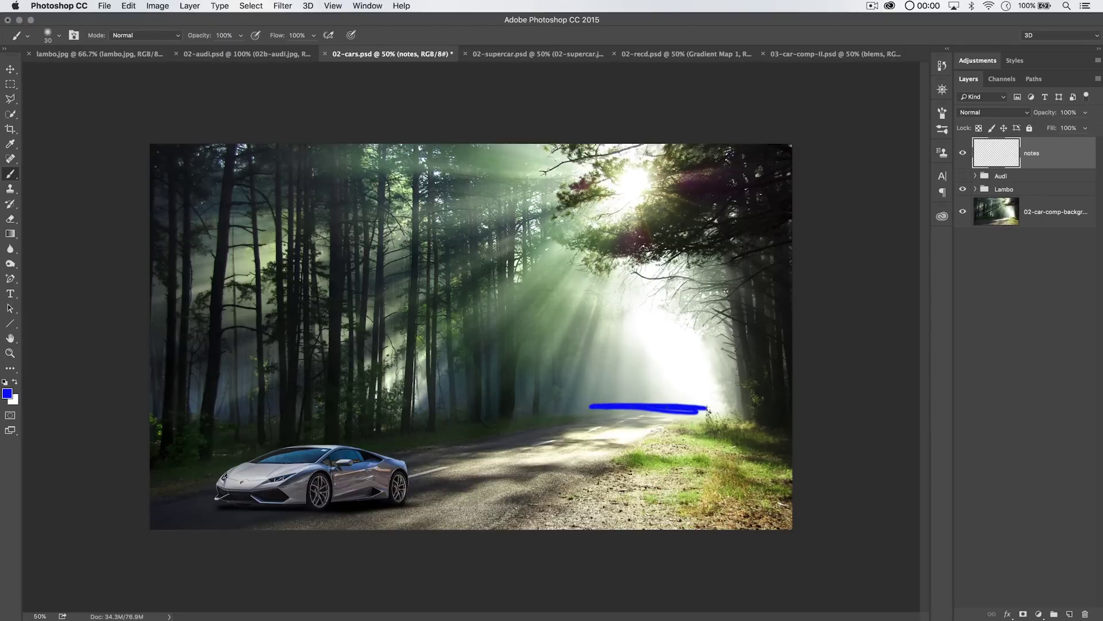
key(super+z)
drag(596, 407, 720, 410)
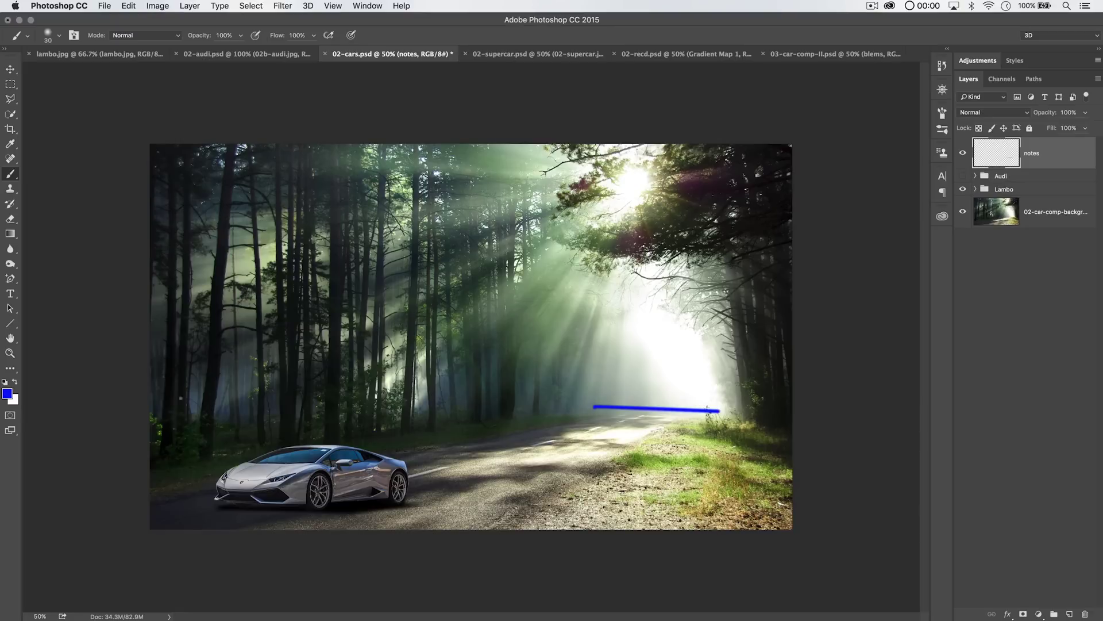
drag(708, 409, 130, 417)
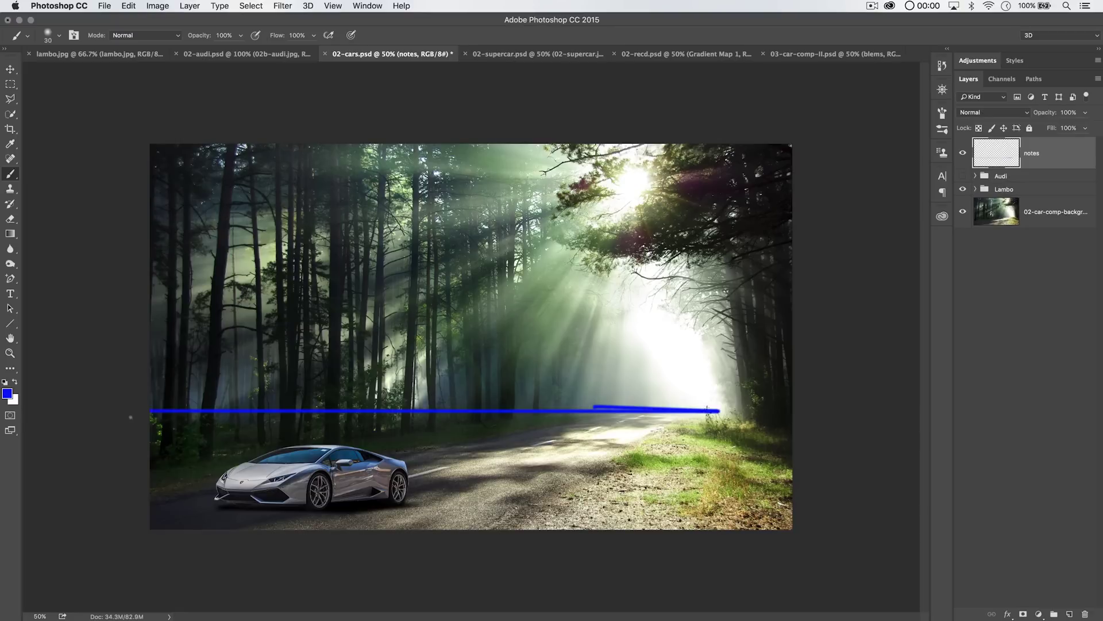
shift+click(805, 406)
key(super+z)
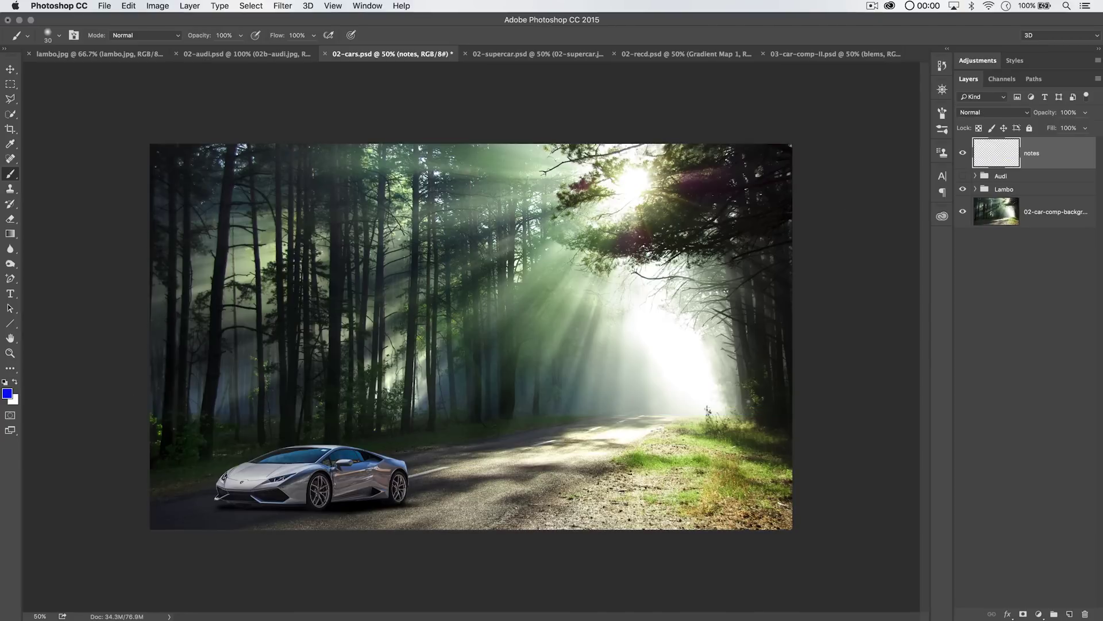
key(super+minus)
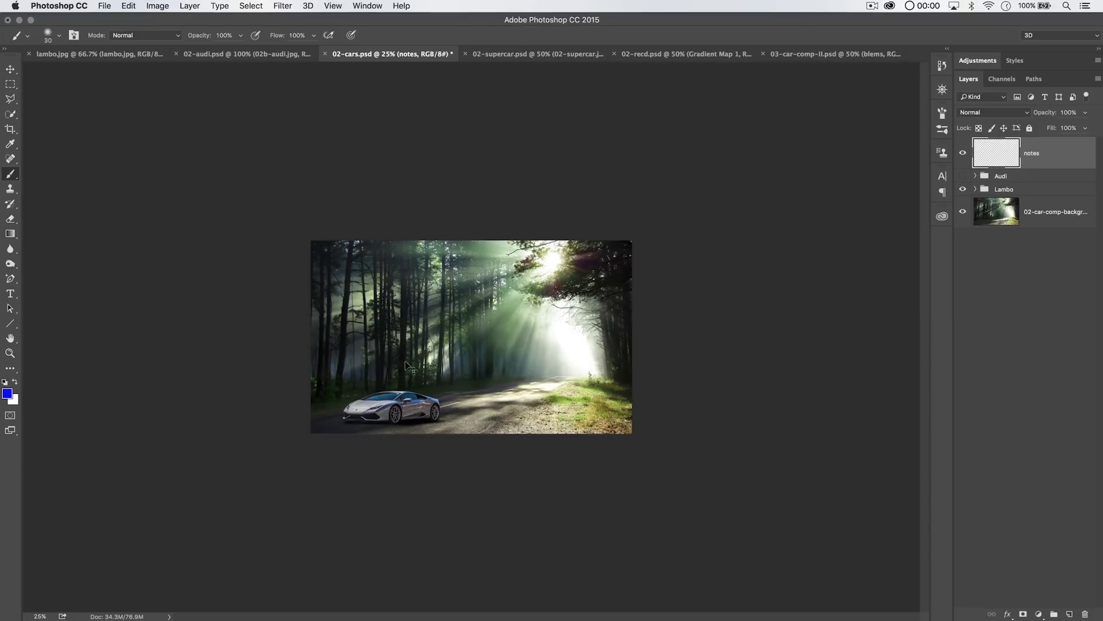
Step: At 66.7% zoom, draw blue lines under and along the Lamborghini extending across the road
key(super+plus)
key(super+plus)
key(super+plus)
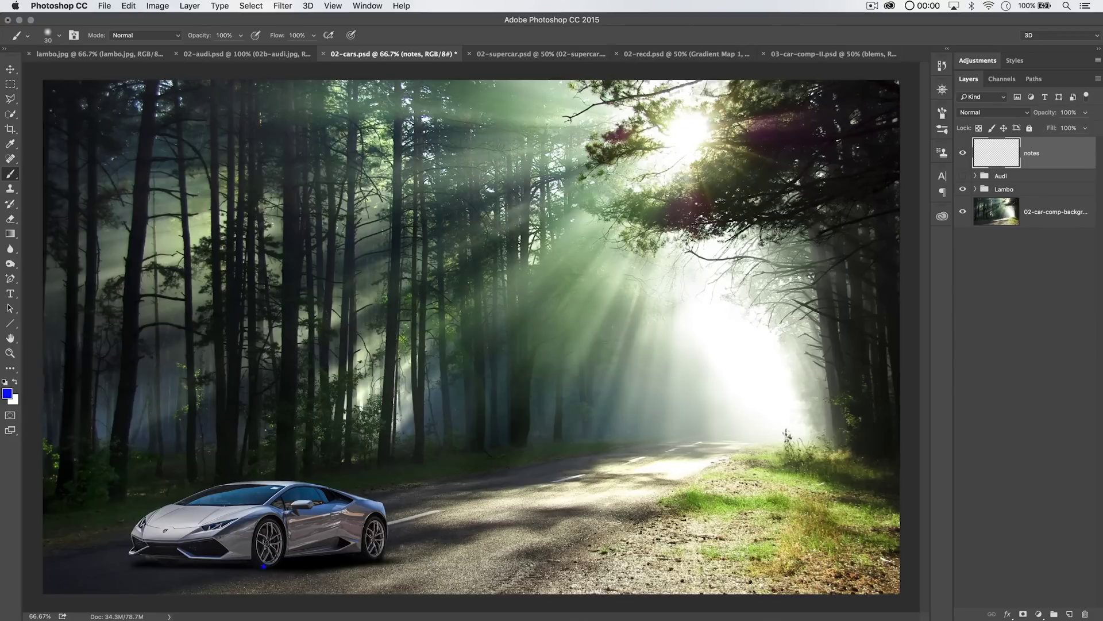
drag(264, 566, 398, 555)
drag(255, 521, 432, 516)
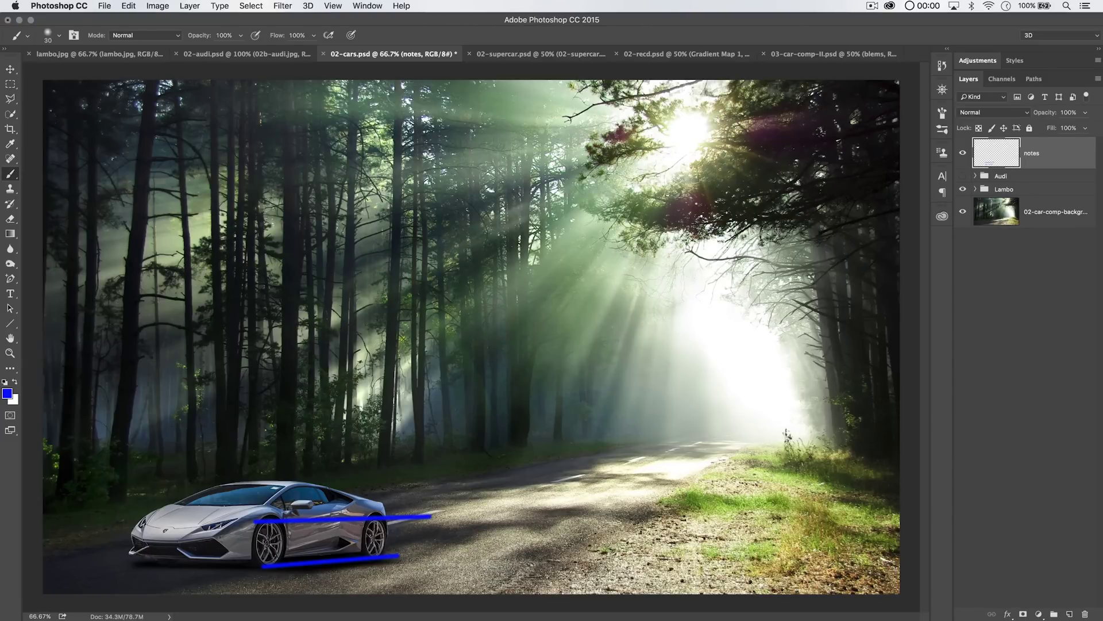
drag(398, 557, 860, 516)
drag(431, 516, 894, 502)
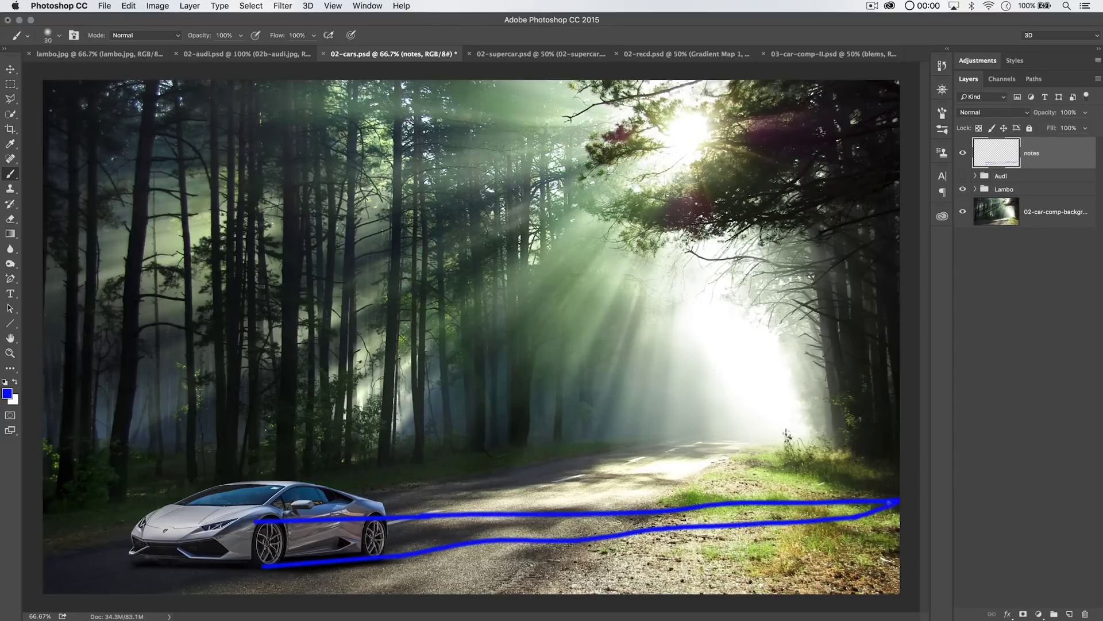
Step: Circle the Lamborghini and the sunlit trees in blue and add a check mark over the car
mouse_move(282, 459)
mouse_down()
mouse_move(172, 560)
mouse_move(270, 520)
mouse_up()
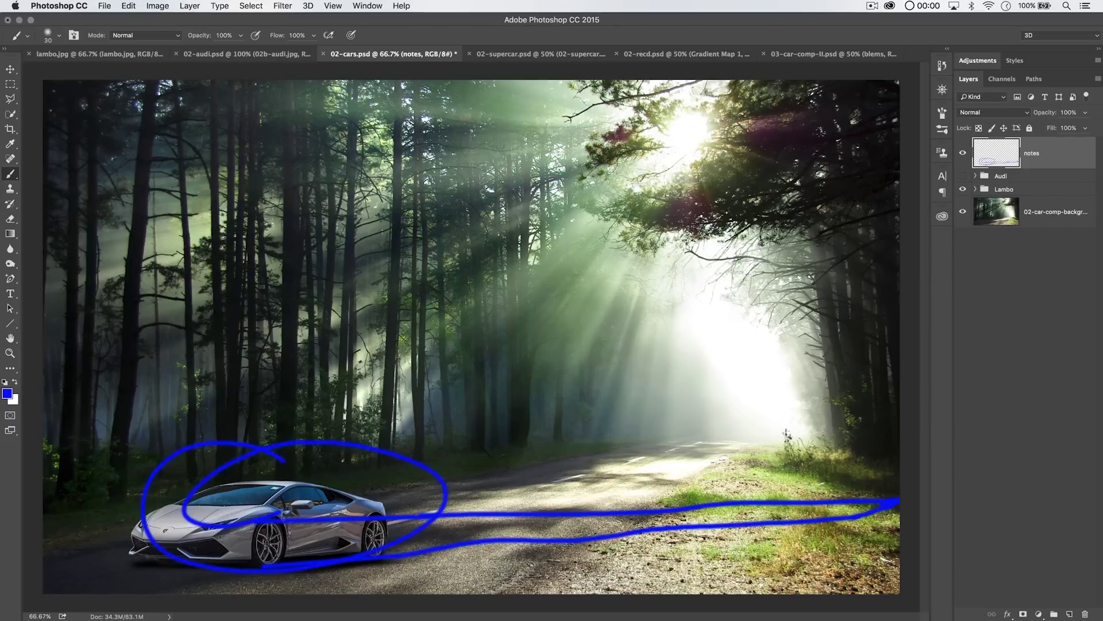
mouse_move(683, 187)
mouse_down()
mouse_move(454, 148)
mouse_move(655, 121)
mouse_move(497, 170)
mouse_up()
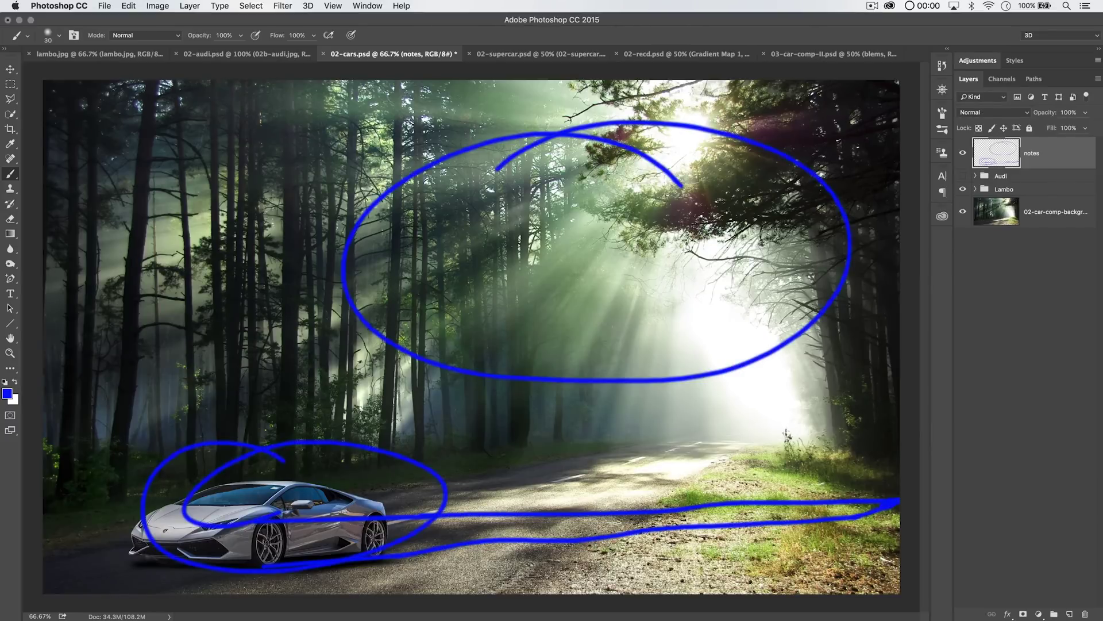
mouse_move(299, 473)
mouse_down()
mouse_move(172, 534)
mouse_move(321, 534)
mouse_move(313, 468)
mouse_up()
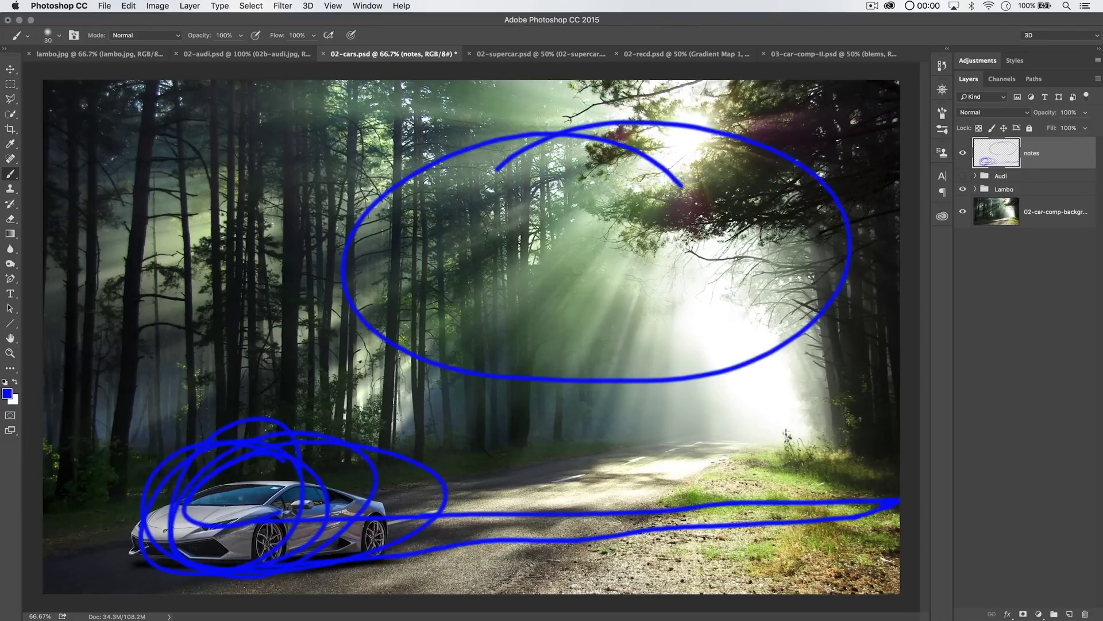
mouse_move(236, 489)
mouse_down()
mouse_move(262, 507)
mouse_move(351, 421)
mouse_up()
key(super+a)
Step: Clear the remaining note strokes, zoom out, then sketch and undo two blue lines across the car
key(Delete)
key(super+d)
key(super+minus)
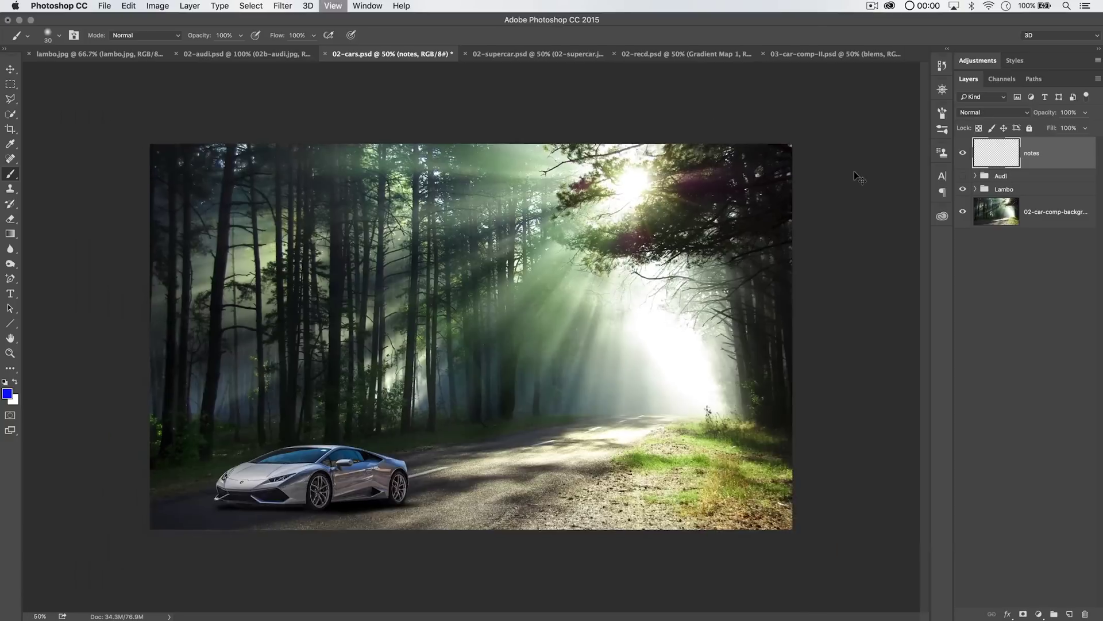
key(super+minus)
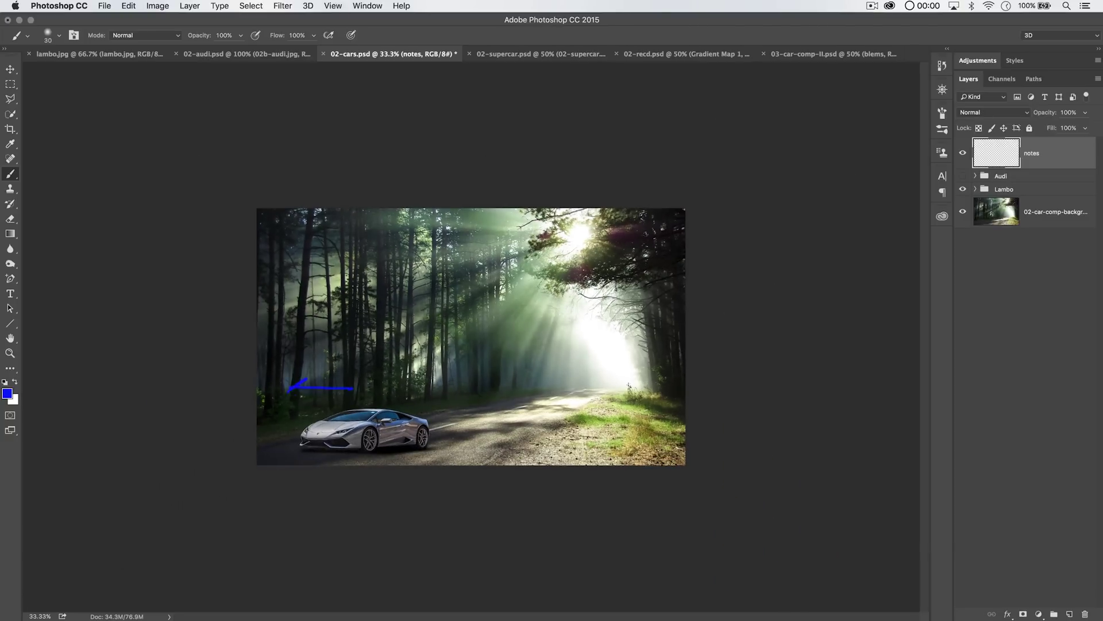
drag(346, 430, 516, 414)
drag(352, 452, 600, 415)
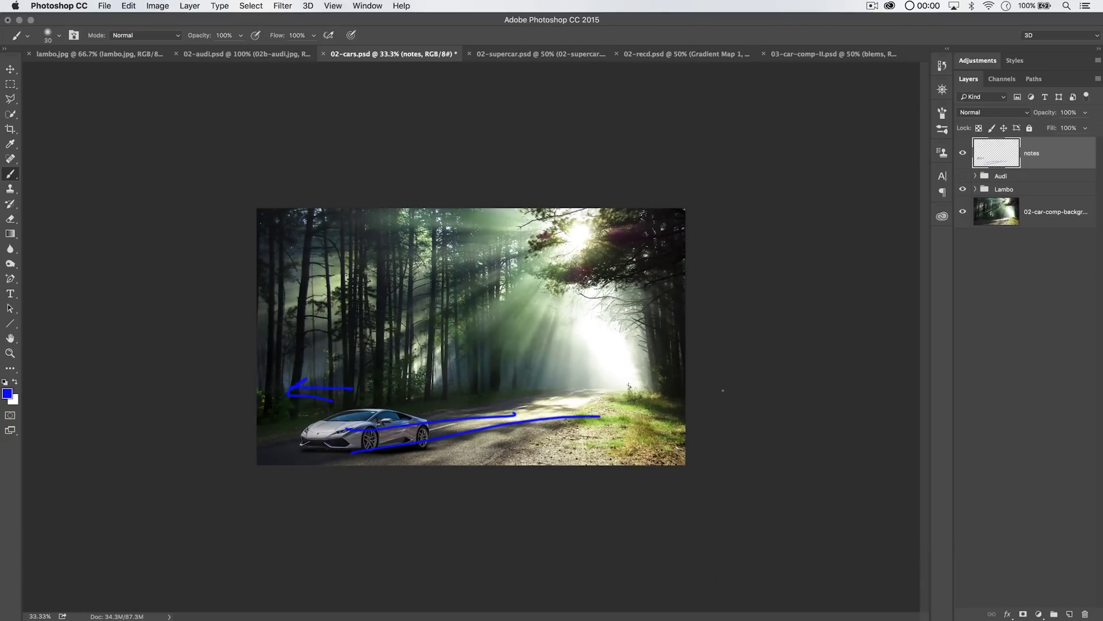
key(super+alt+z)
key(super+alt+z)
key(super+alt+z)
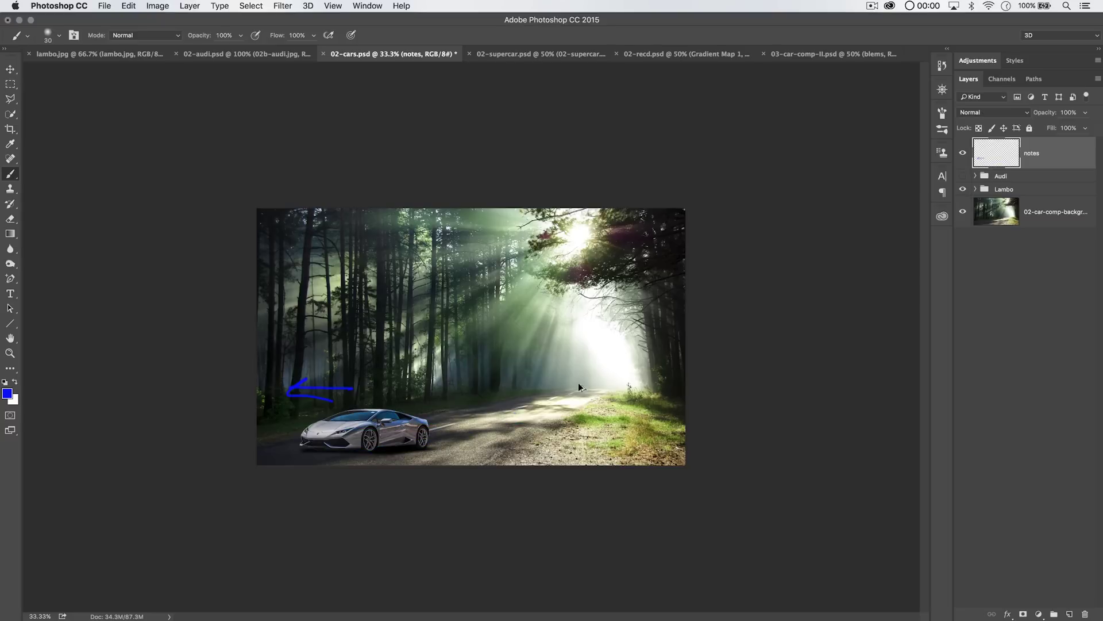
key(super+minus)
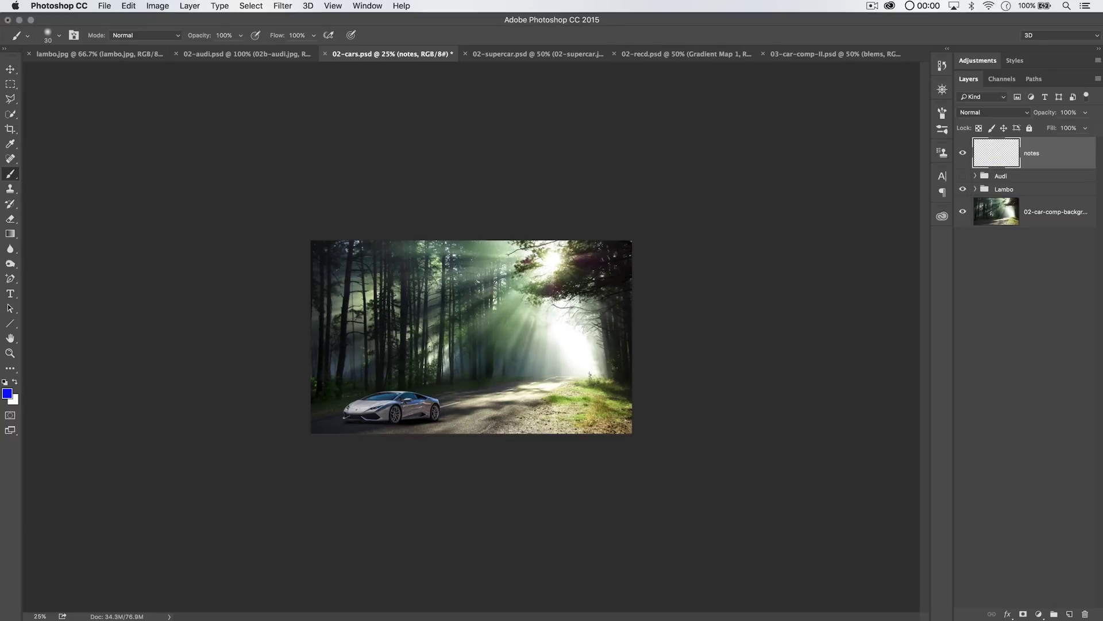
Step: Brush four blue right-pointing arrows across the image, then undo them
drag(505, 273, 602, 269)
mouse_move(524, 332)
mouse_down()
mouse_move(616, 325)
mouse_move(581, 345)
mouse_up()
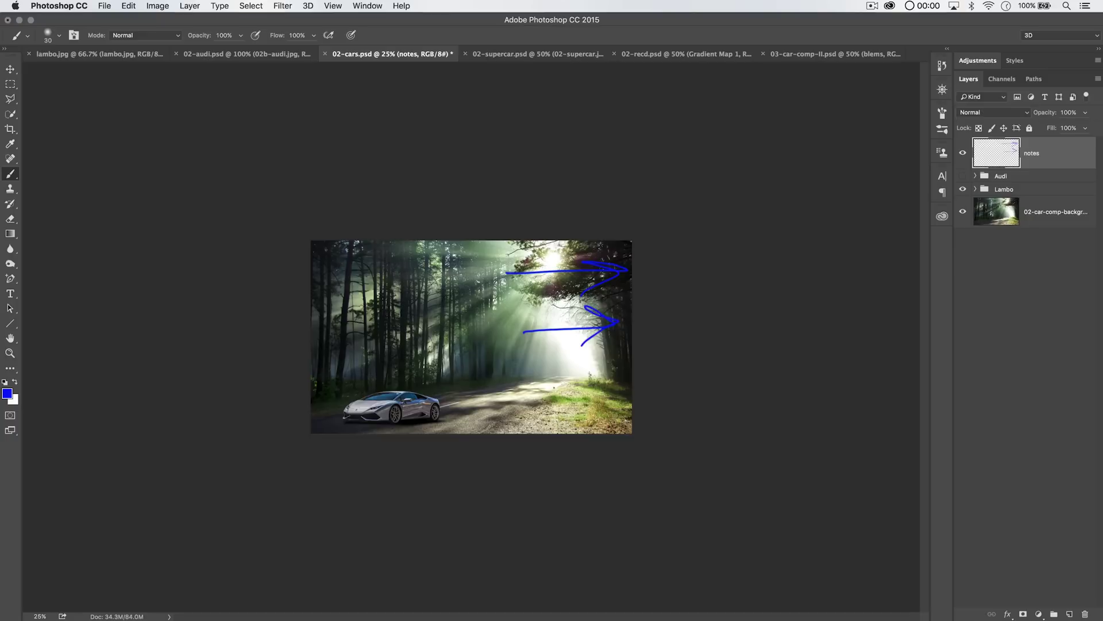
drag(534, 379, 612, 377)
mouse_move(587, 357)
mouse_down()
mouse_move(610, 371)
mouse_move(573, 403)
mouse_up()
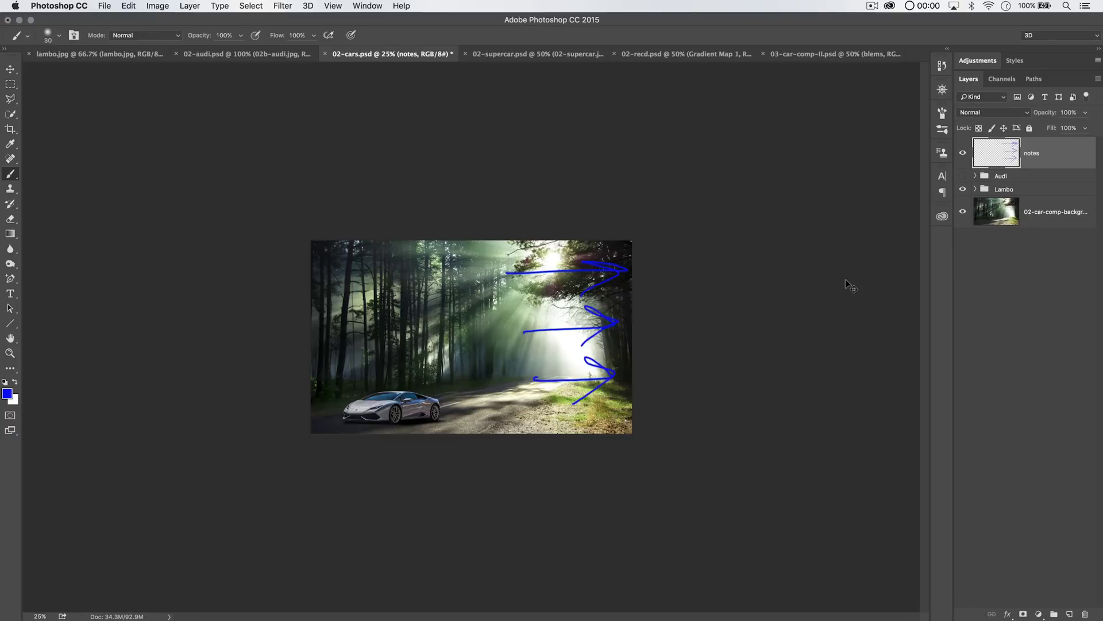
key(super+alt+z)
key(super+alt+z)
key(super+alt+z)
key(super+alt+z)
key(super+alt+z)
key(super+alt+z)
key(super+alt+z)
click(157, 6)
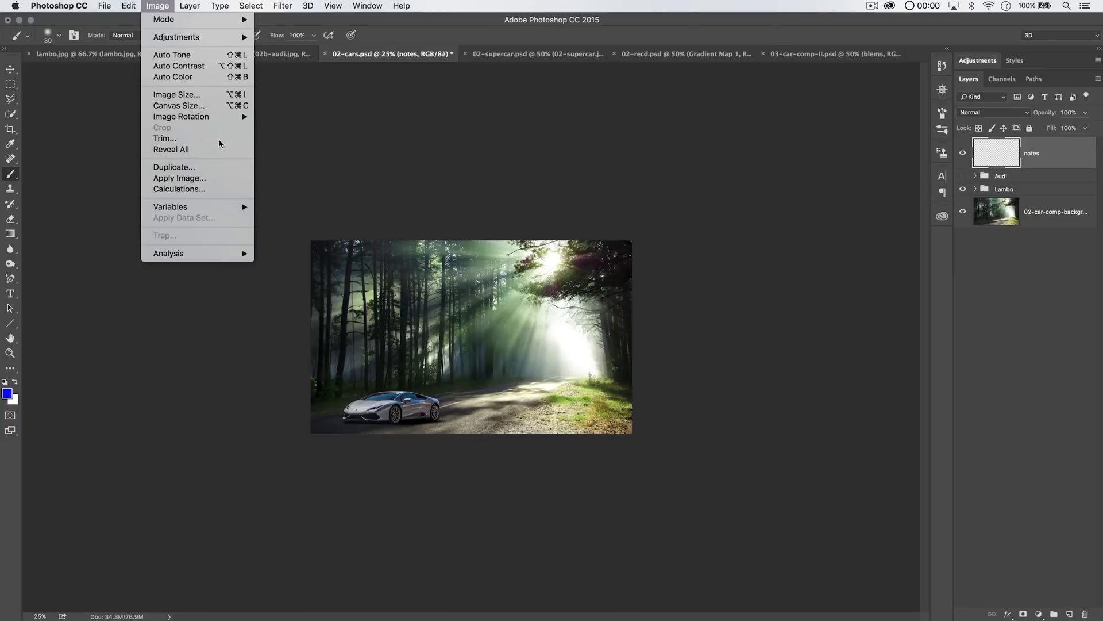
Step: Widen the canvas to 300 percent, anchored middle-left, and zoom out to see it all
click(179, 105)
click(283, 323)
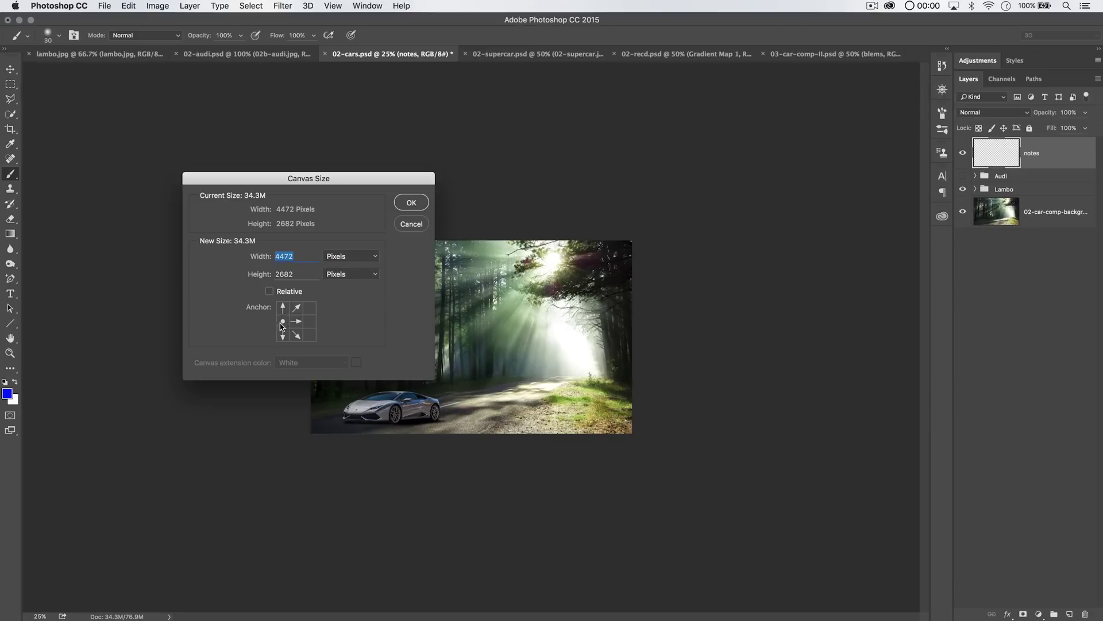
click(342, 257)
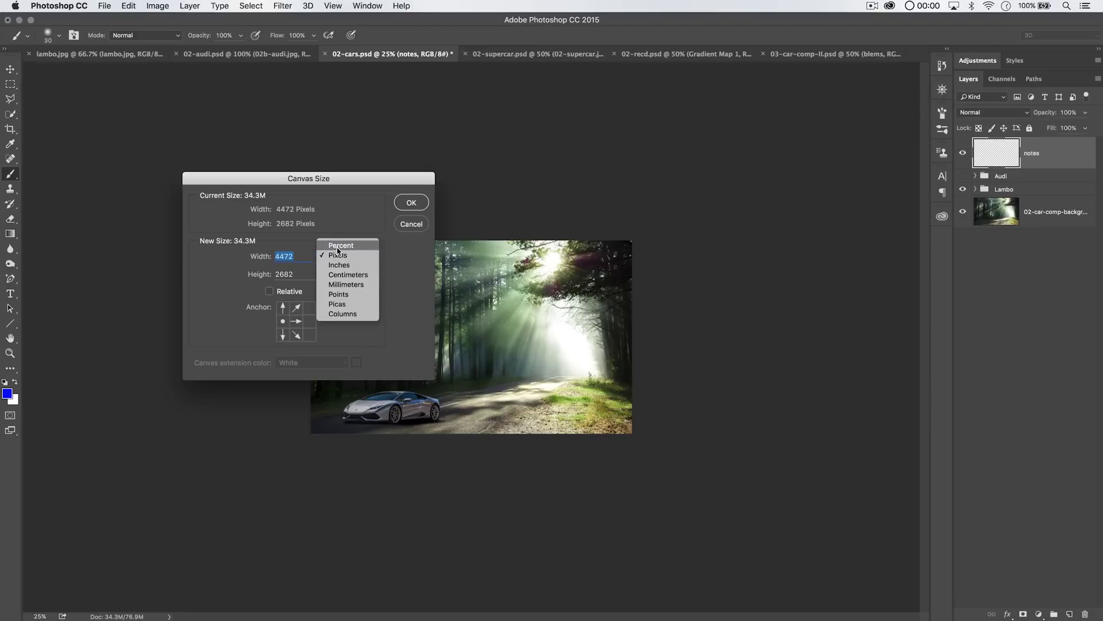
click(342, 246)
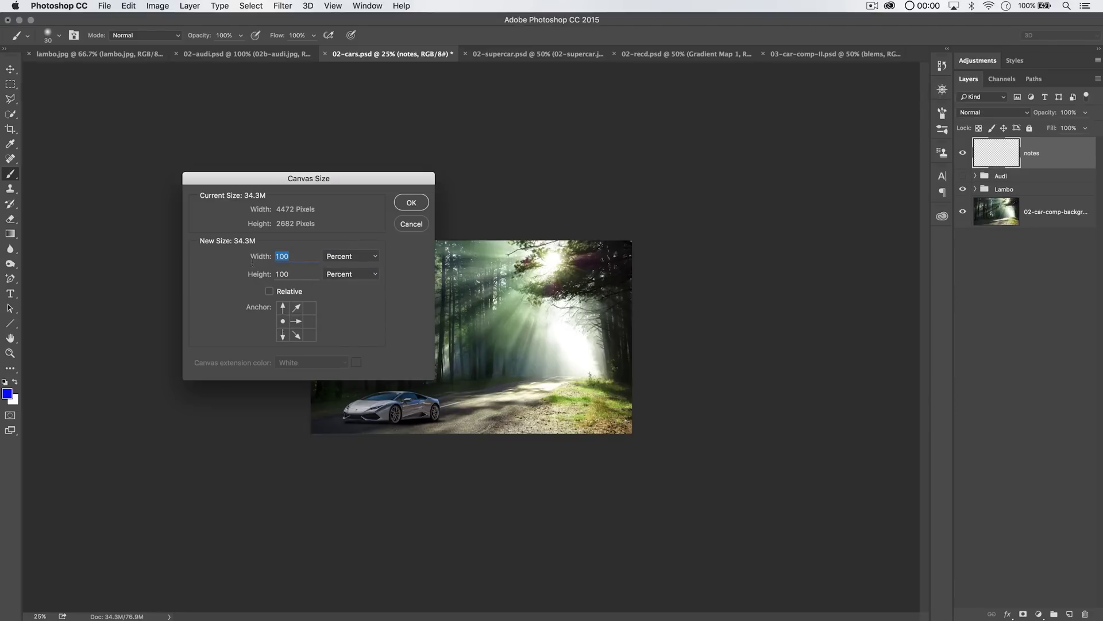
text(300)
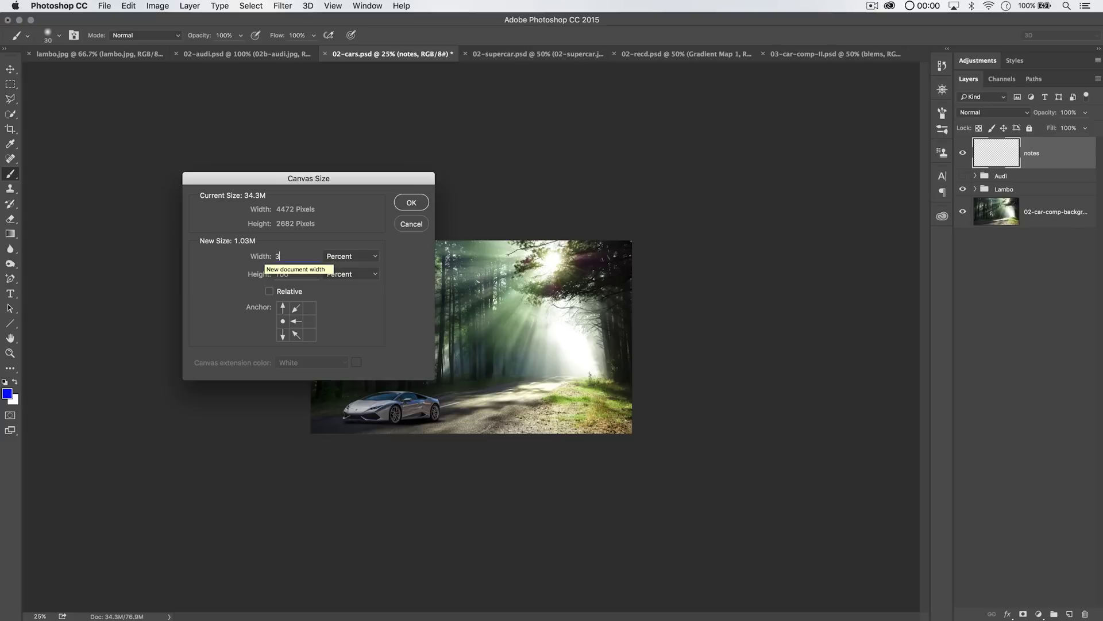
click(412, 204)
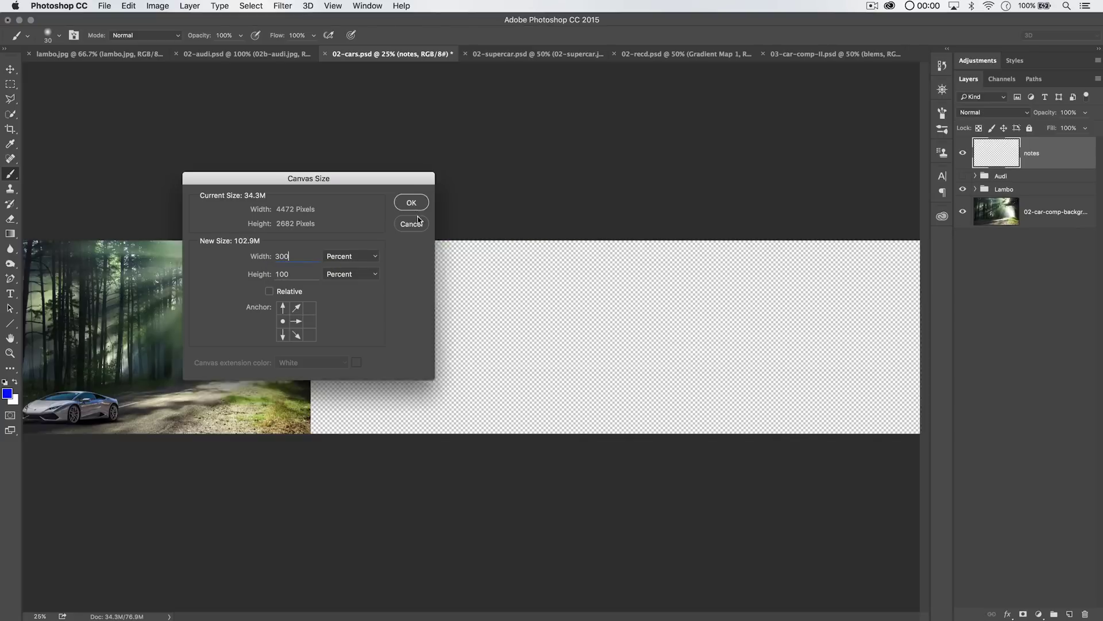
key(super+minus)
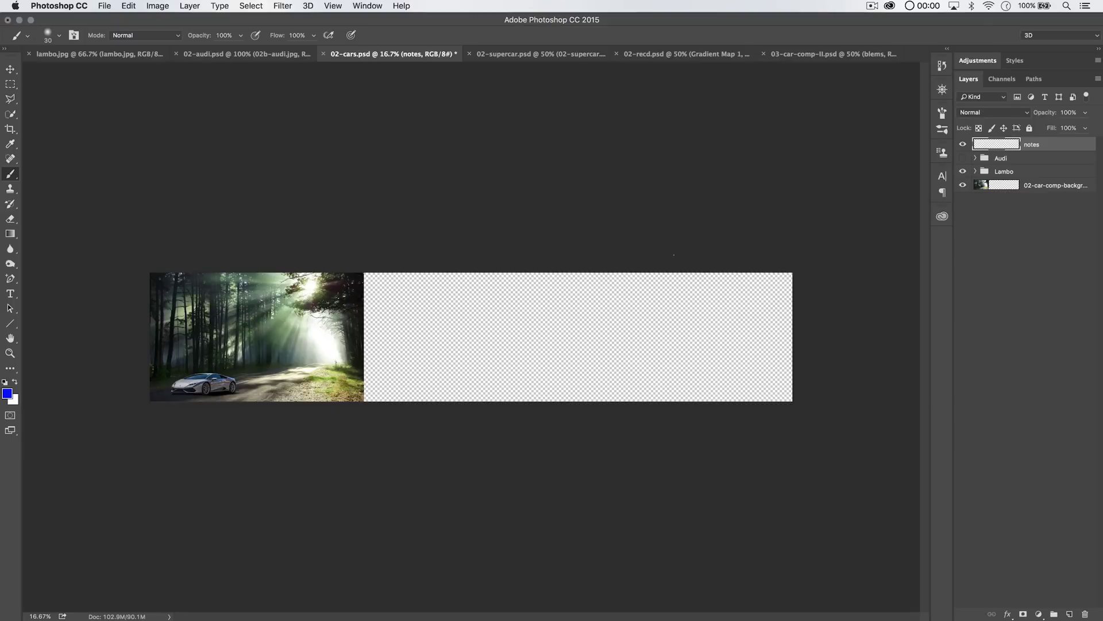
Step: Draw a red horizontal line across the full canvas width with the Line Tool, then zoom to 50%
click(10, 324)
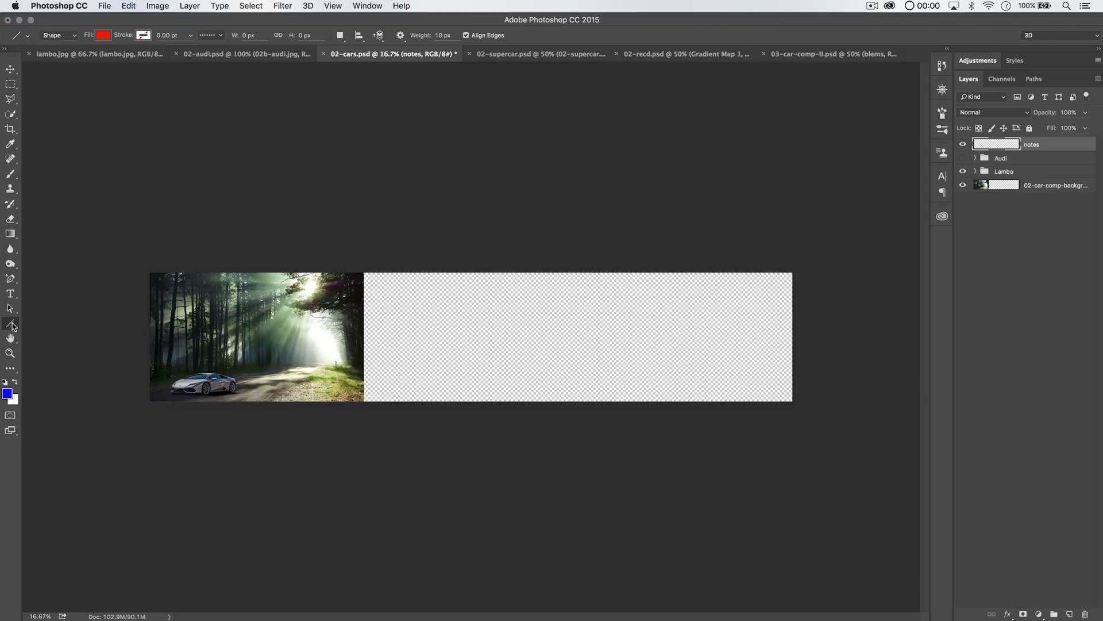
right_click(13, 326)
click(64, 368)
click(143, 36)
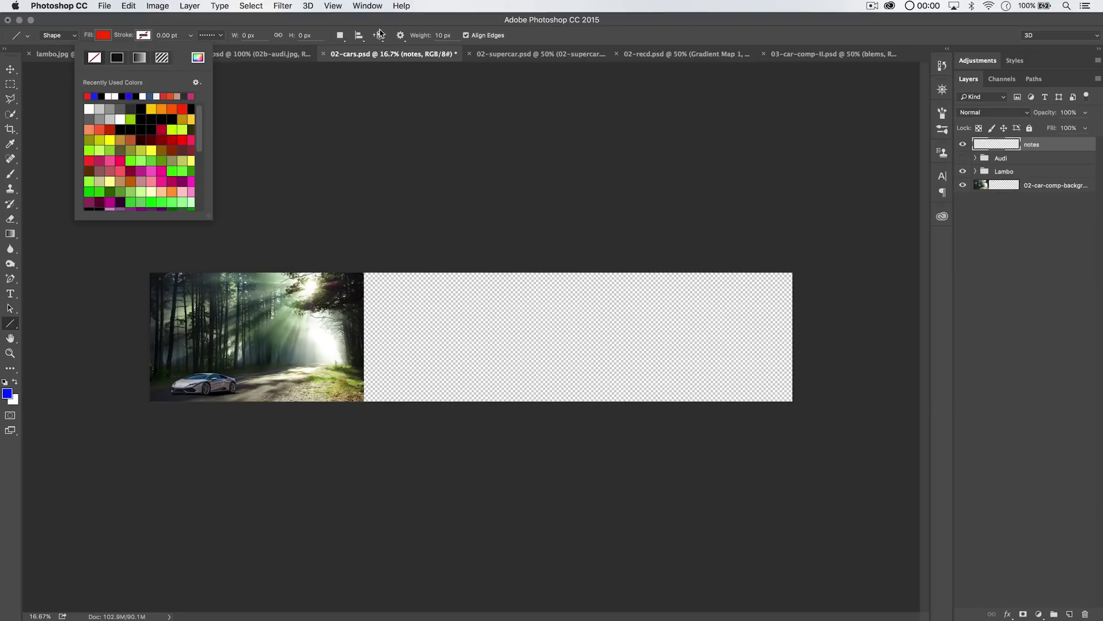
click(439, 35)
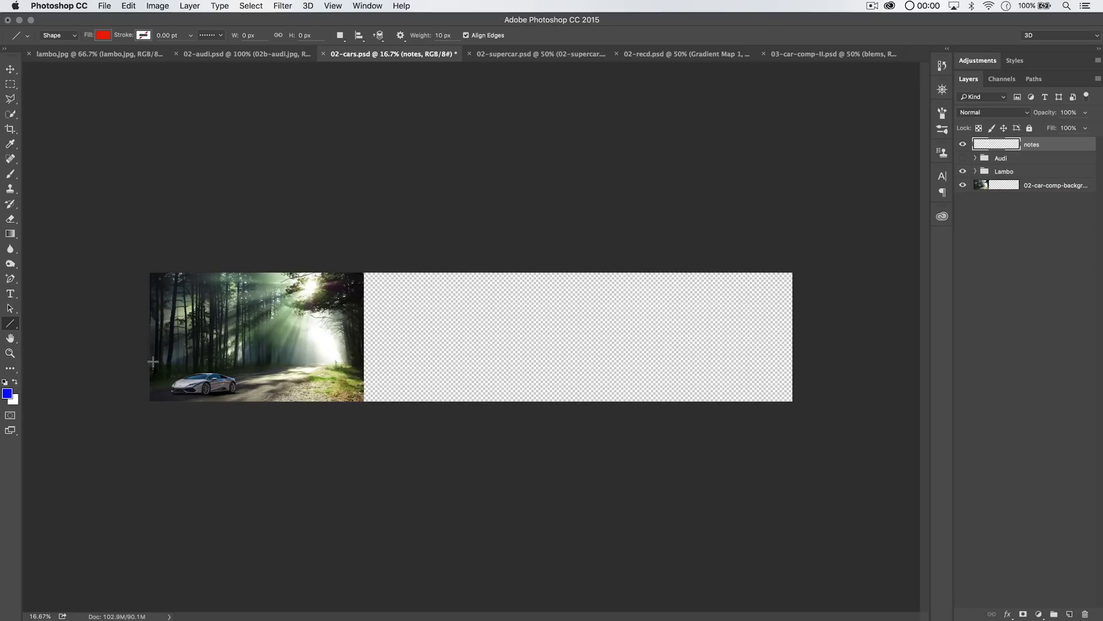
drag(151, 364, 801, 353)
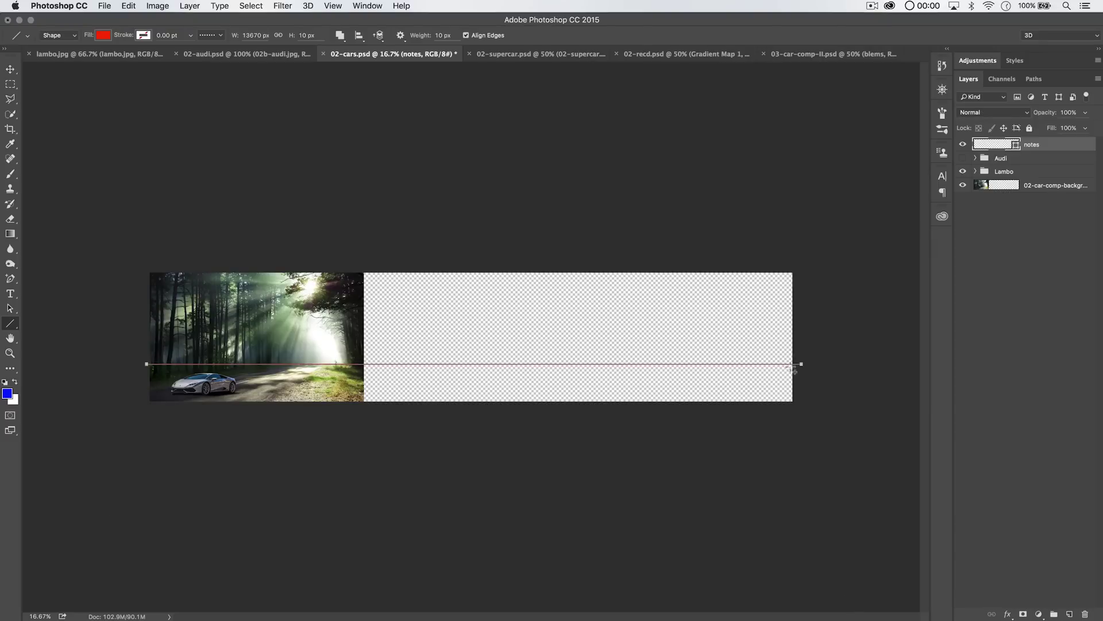
key(z)
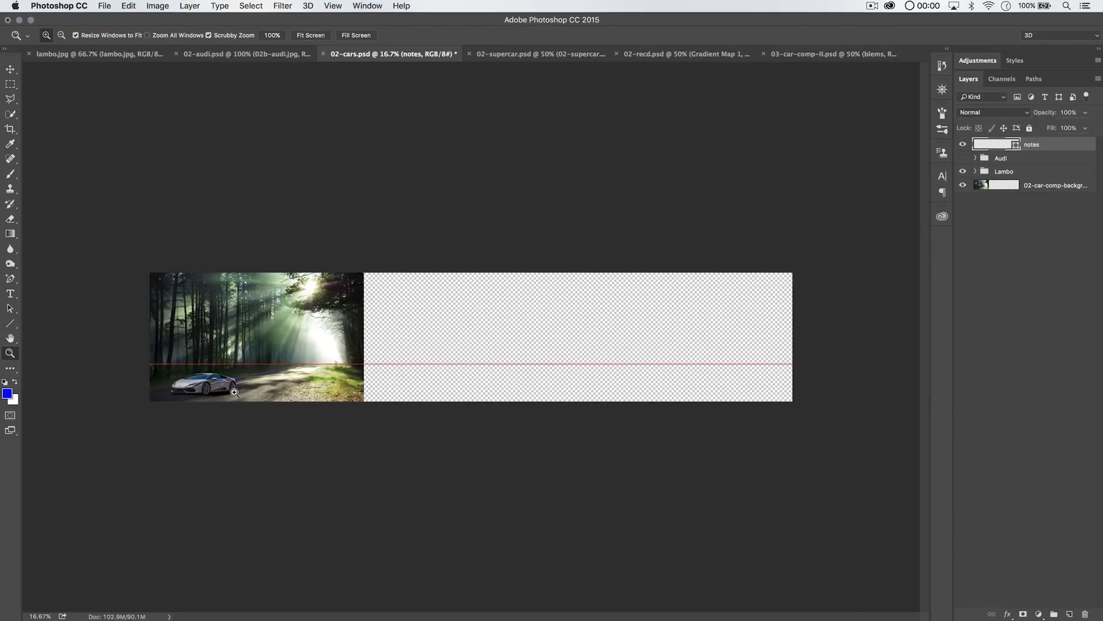
key(super+plus)
key(super+plus)
key(super+plus)
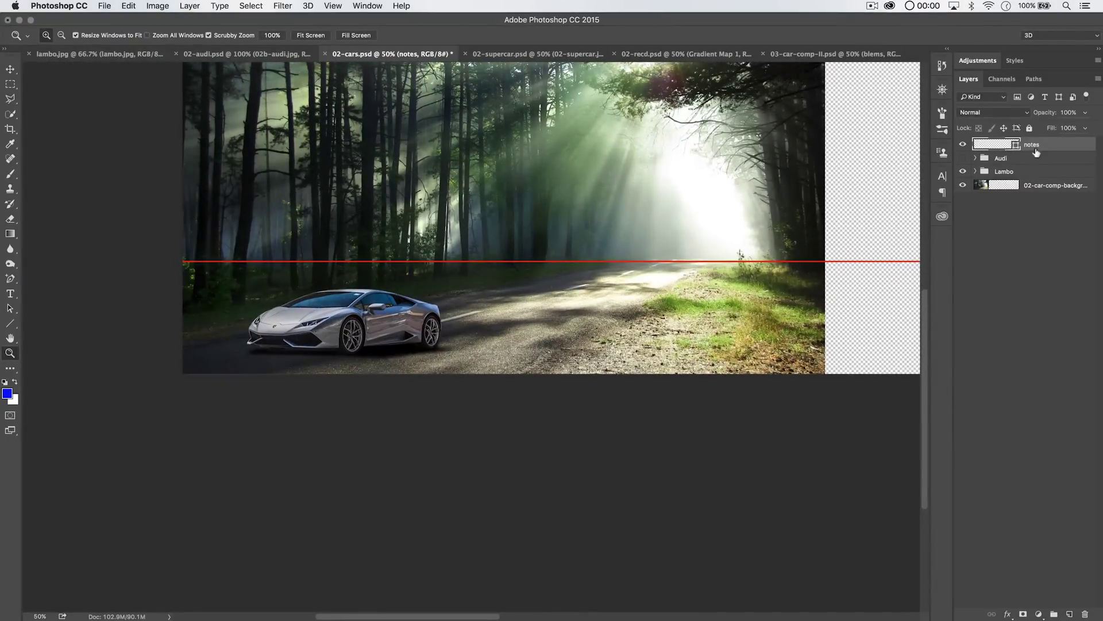
Step: Rename the notes layer to 'H' and move it below the Lambo group
double_click(1032, 145)
text(H)
key(Return)
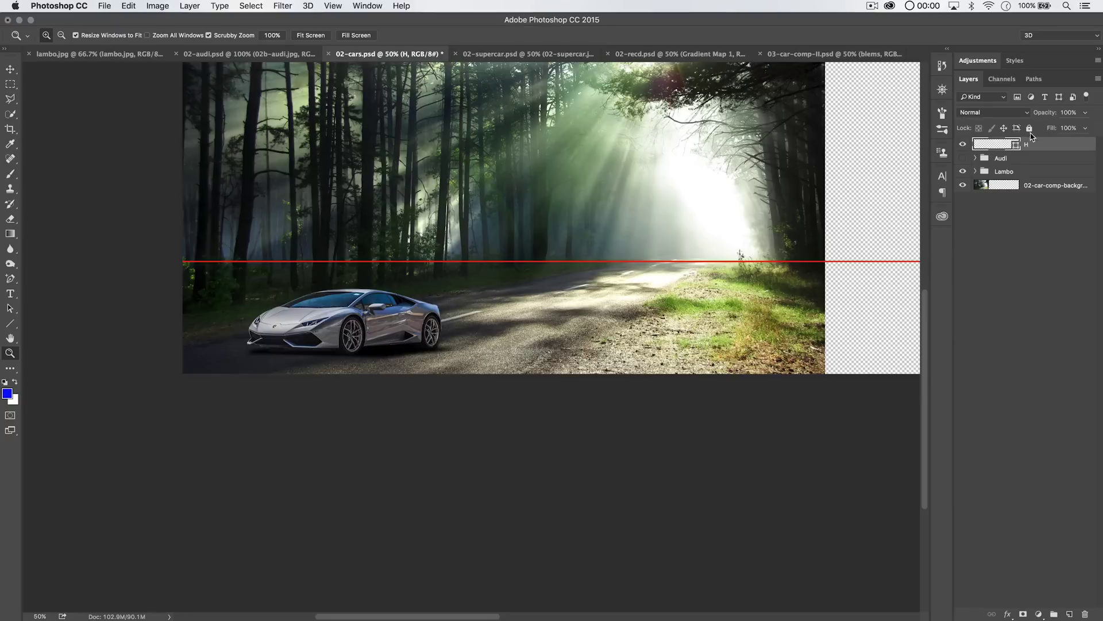
drag(1029, 144, 1014, 173)
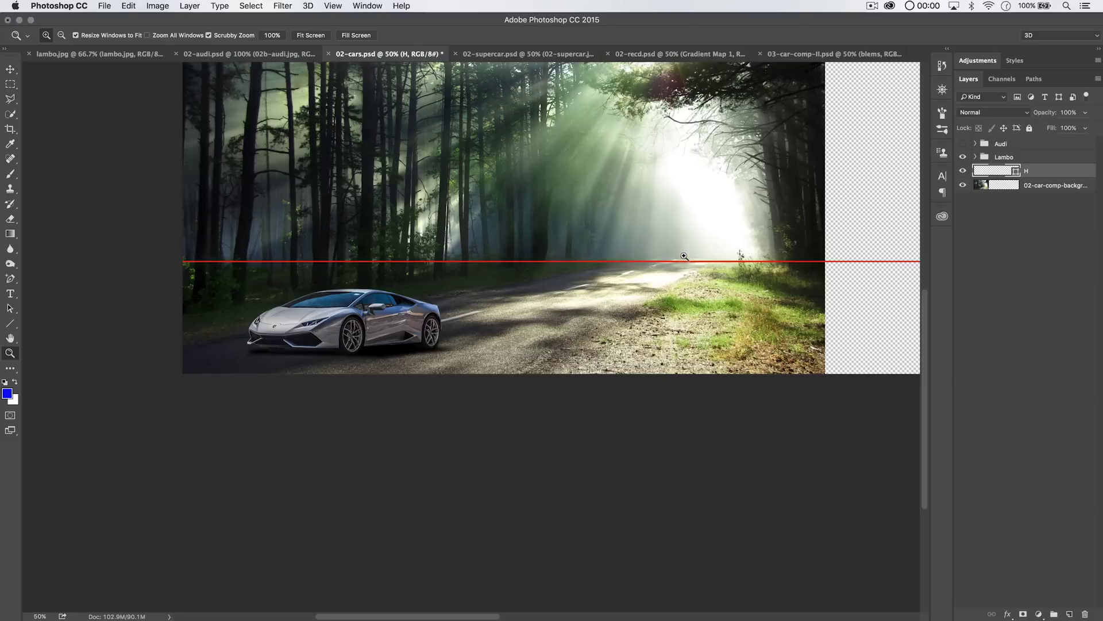
Step: Nudge the red horizon line up slightly with the Move tool
key(v)
key(Up)
key(Up)
key(Up)
key(Up)
key(Up)
key(Up)
key(Up)
key(Up)
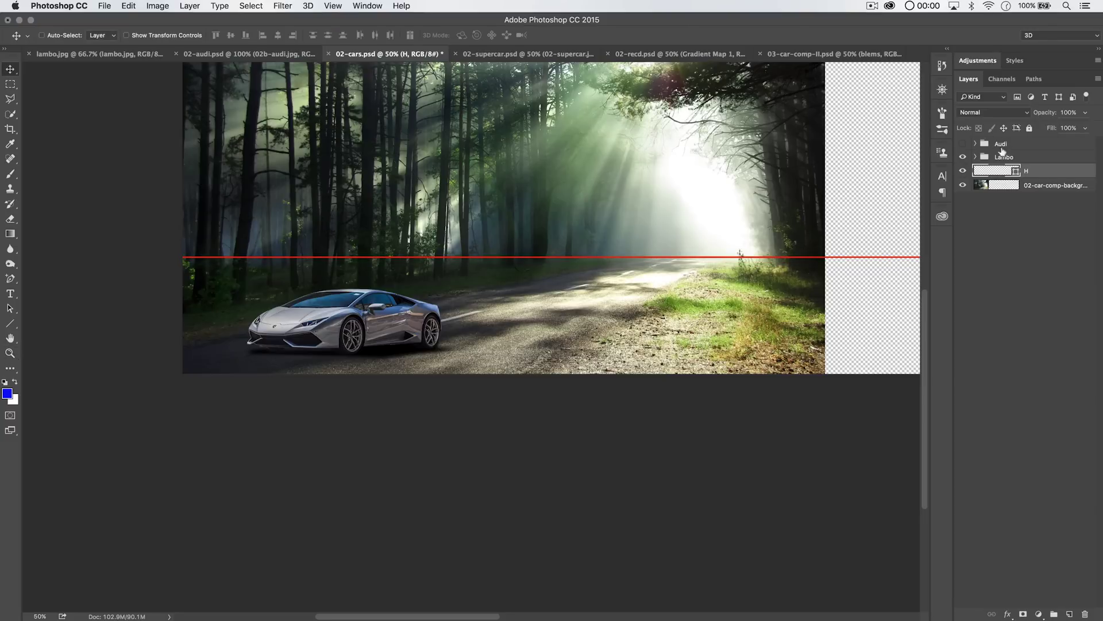
click(1007, 156)
Step: At 100% zoom, draw a red line from the rear wheel base, then undo it
drag(836, 199, 755, 231)
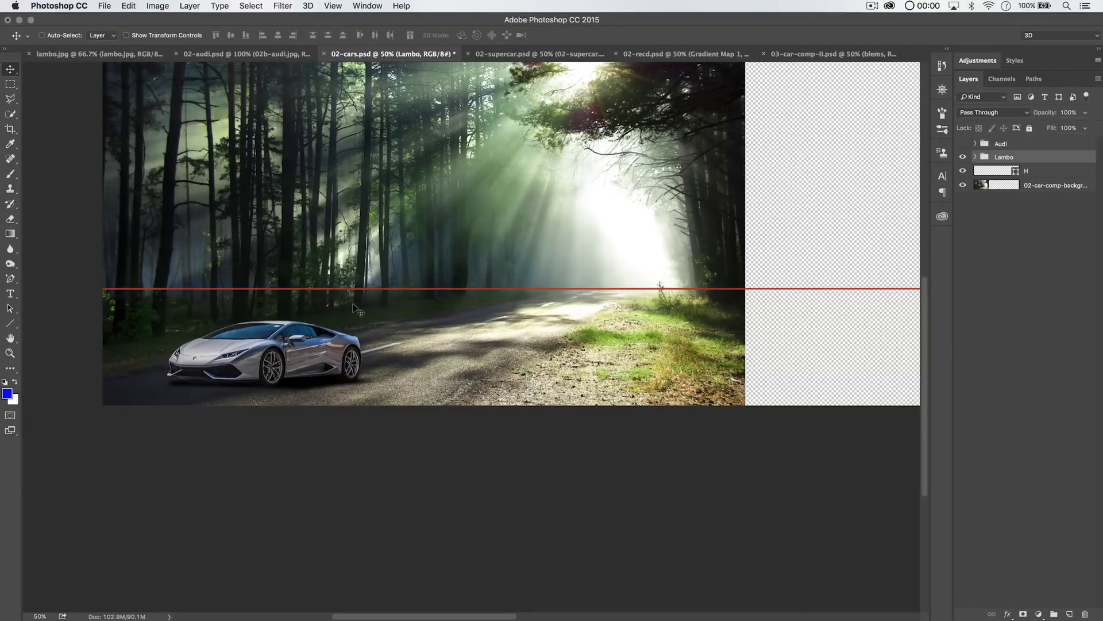
click(14, 325)
key(super+1)
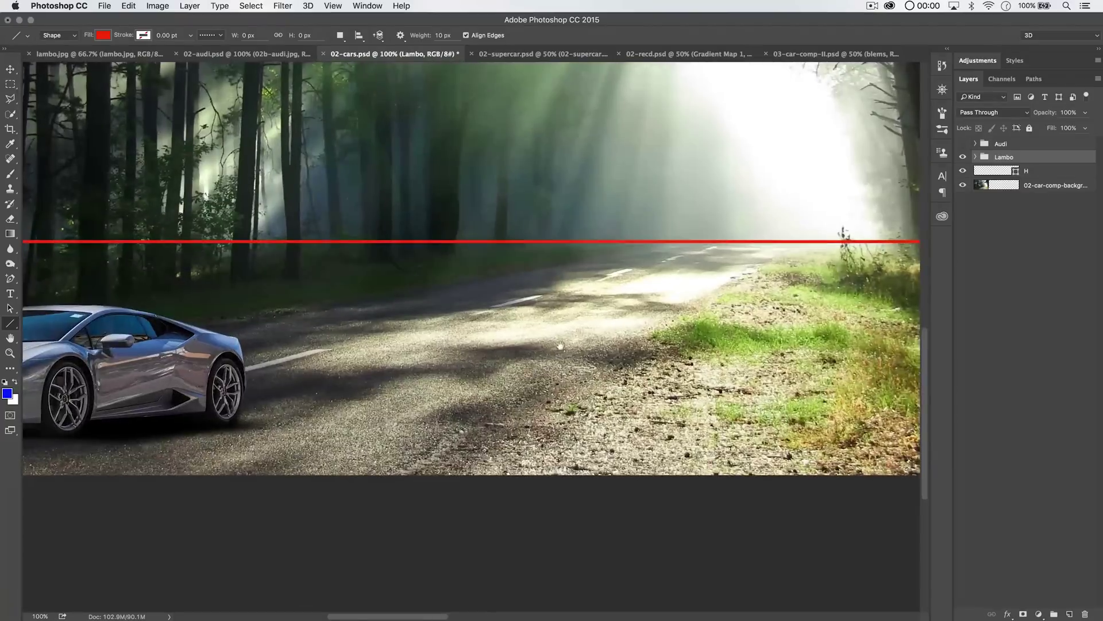
drag(560, 345, 734, 290)
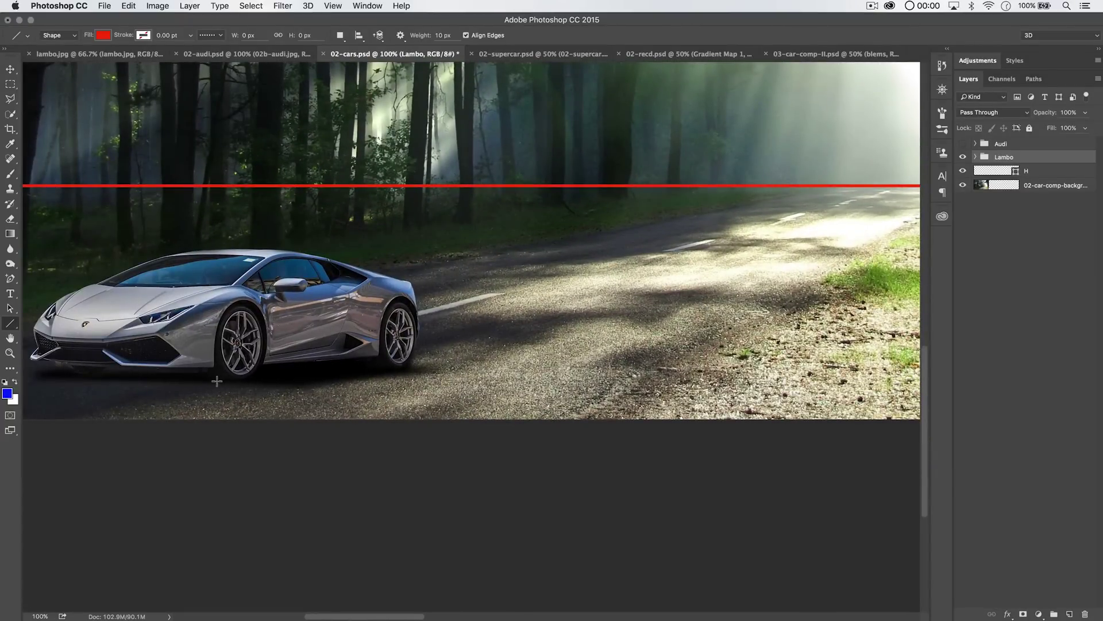
drag(204, 381, 746, 340)
key(super+minus)
key(super+minus)
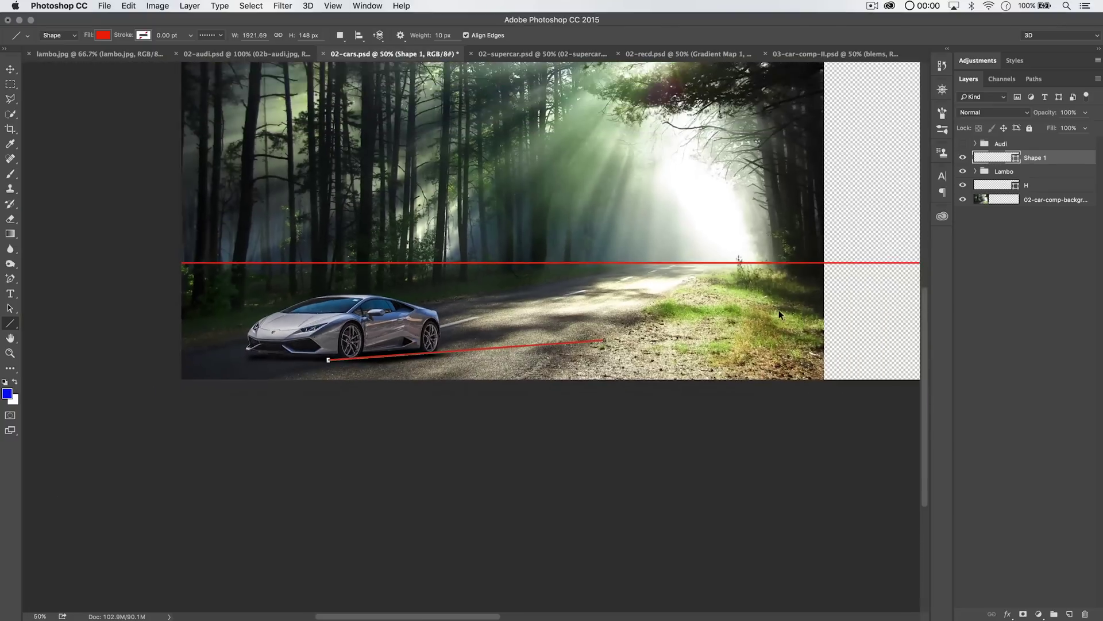
scroll(764, 296, right, 5)
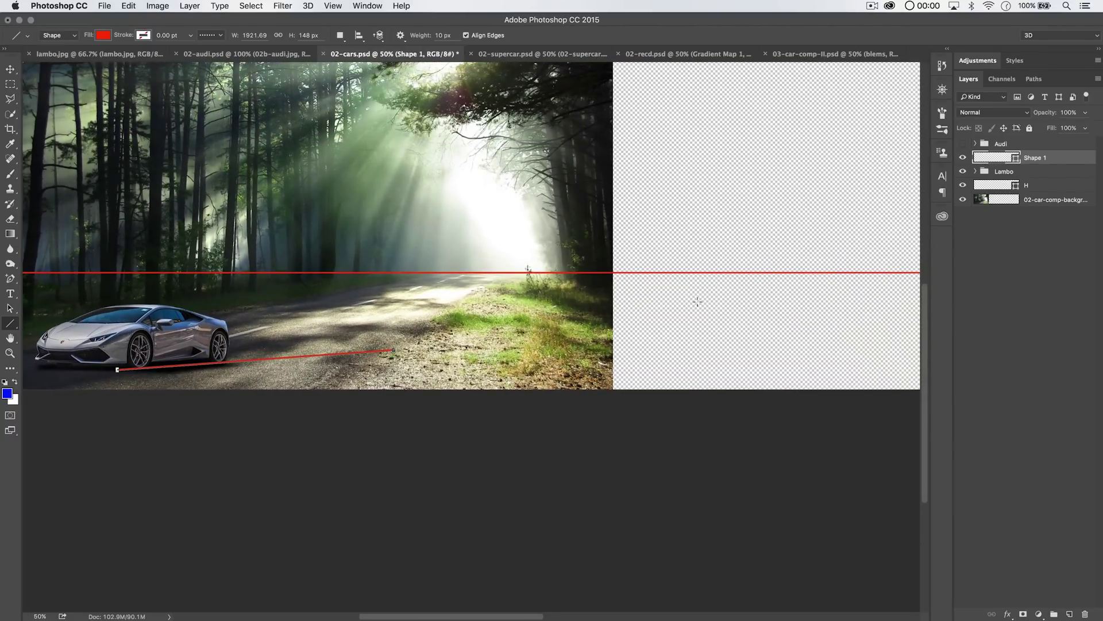
key(super+z)
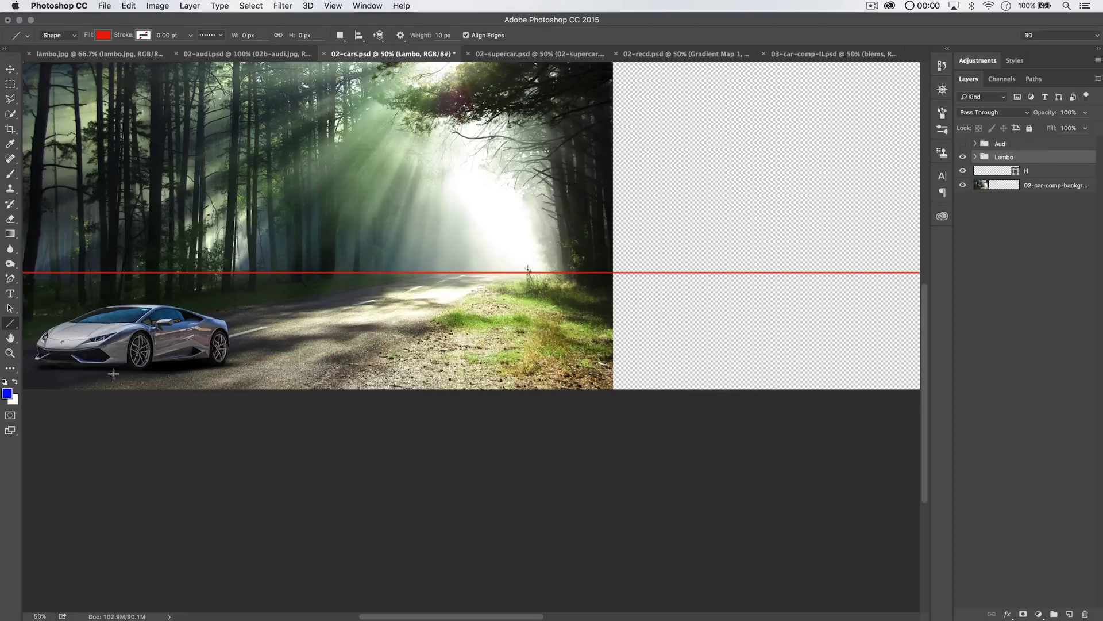
Step: Redraw the red Shape 1 line from under the tyres rightward and inspect it at the rear wheel
mouse_move(117, 375)
mouse_down()
mouse_move(845, 325)
mouse_move(916, 301)
mouse_move(857, 310)
mouse_move(801, 299)
mouse_move(837, 247)
mouse_move(827, 284)
mouse_move(863, 300)
mouse_move(858, 315)
mouse_move(868, 315)
mouse_up()
key(space)
key(z)
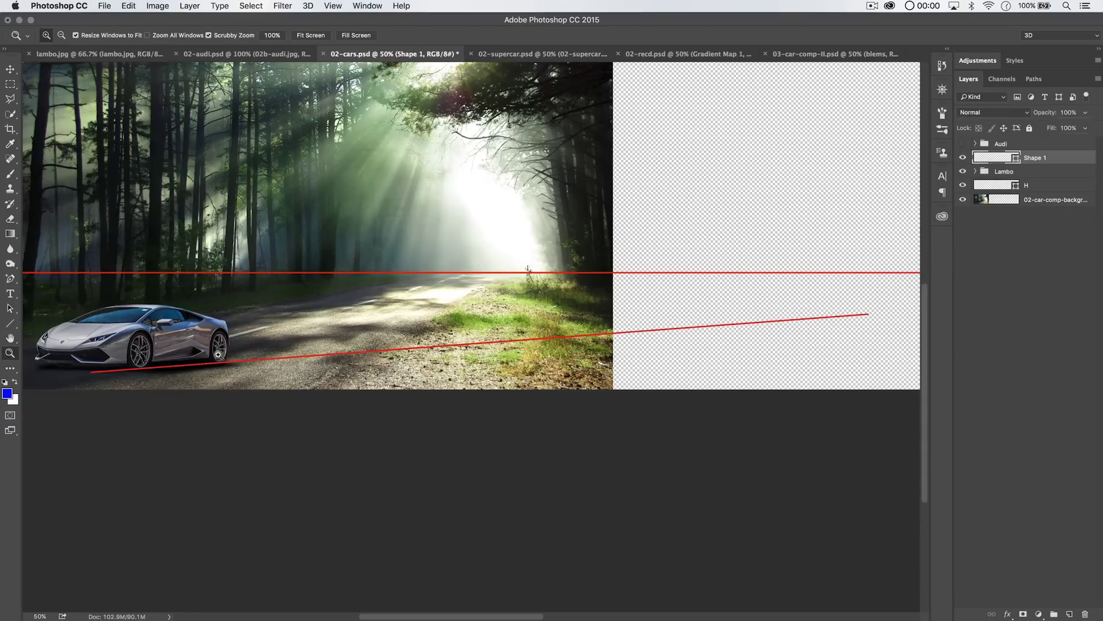
drag(188, 367, 475, 345)
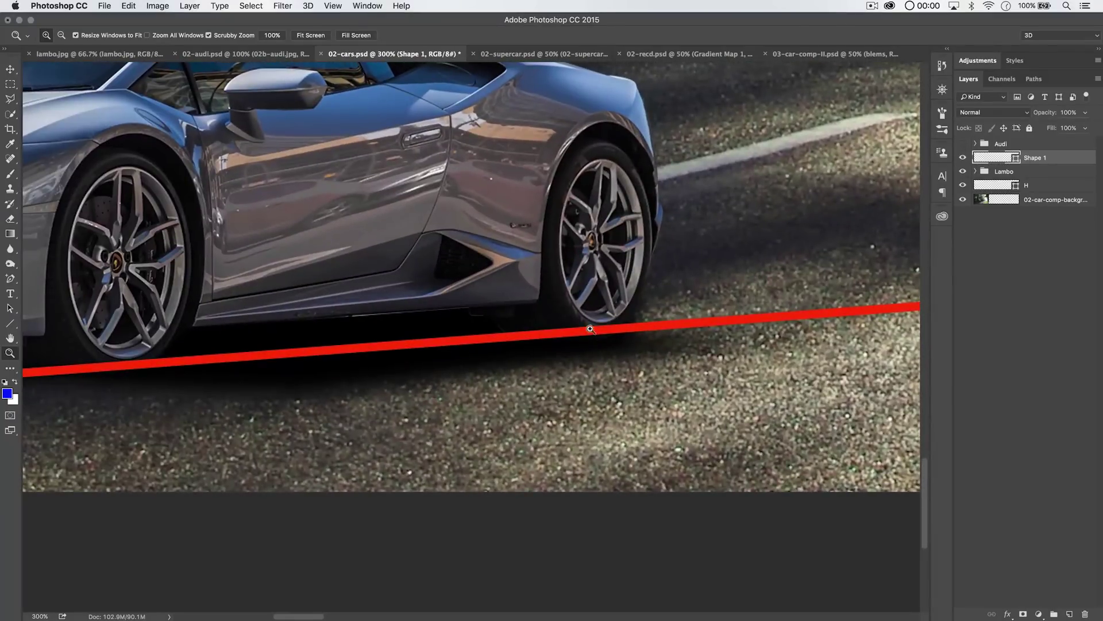
key(super+minus)
key(super+minus)
key(super+minus)
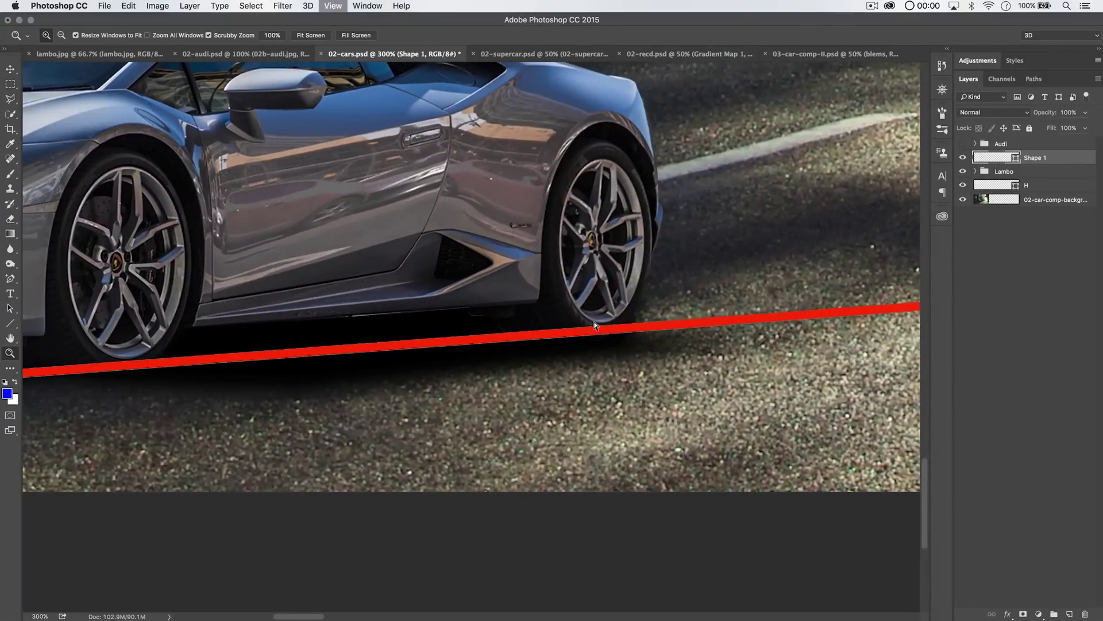
key(super+minus)
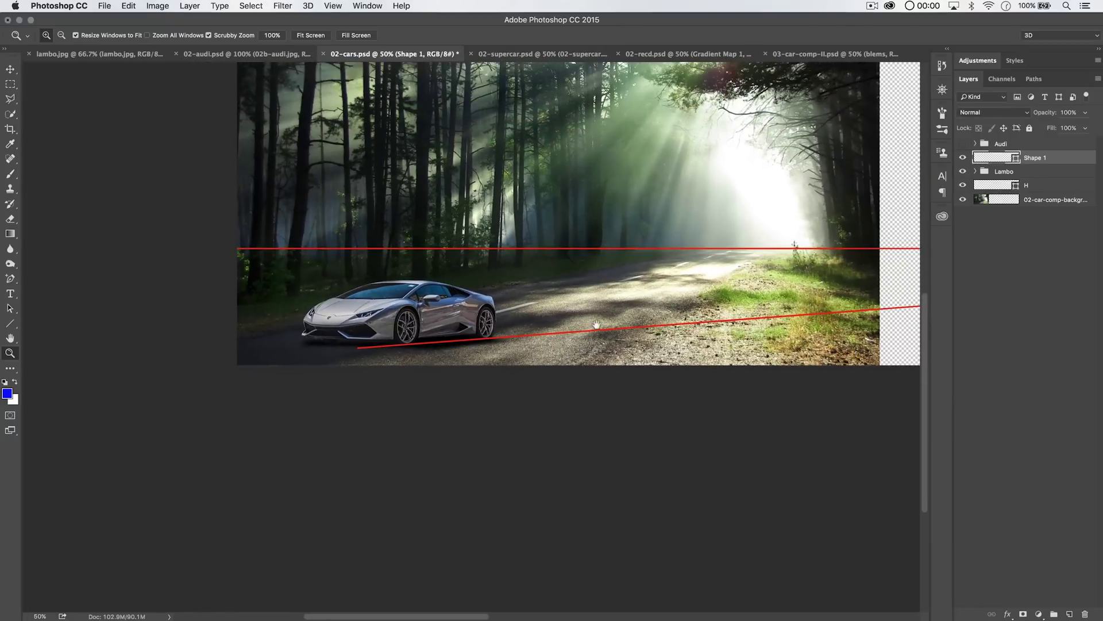
drag(596, 326, 378, 346)
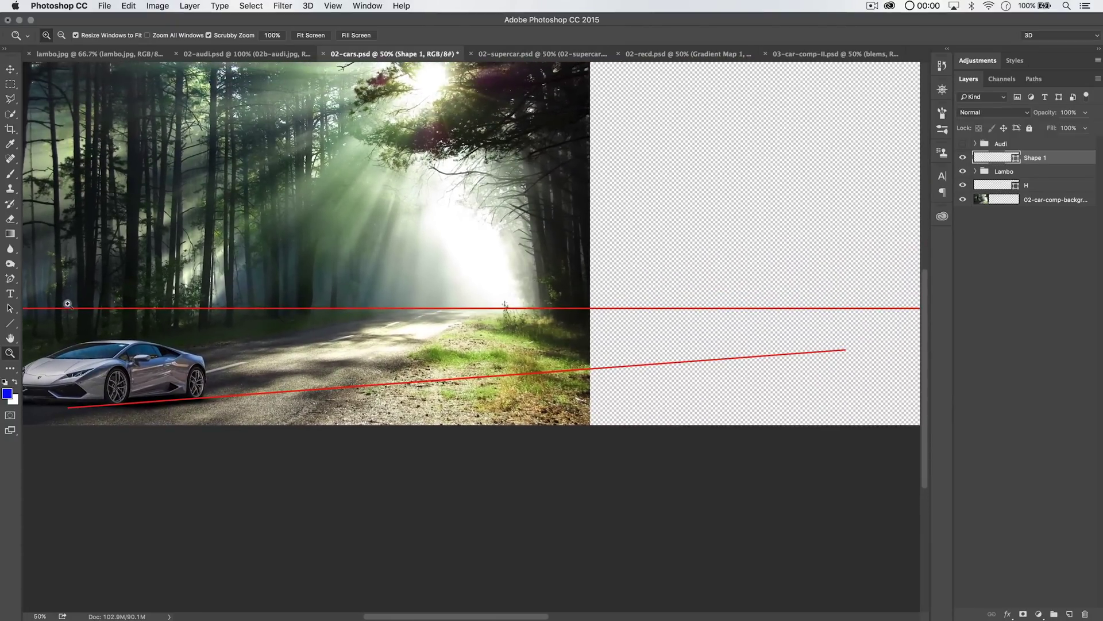
Step: Draw the Shape 2 red line along the car's wheel-arch height toward the horizon, then zoom in on it
click(10, 323)
drag(72, 368, 893, 340)
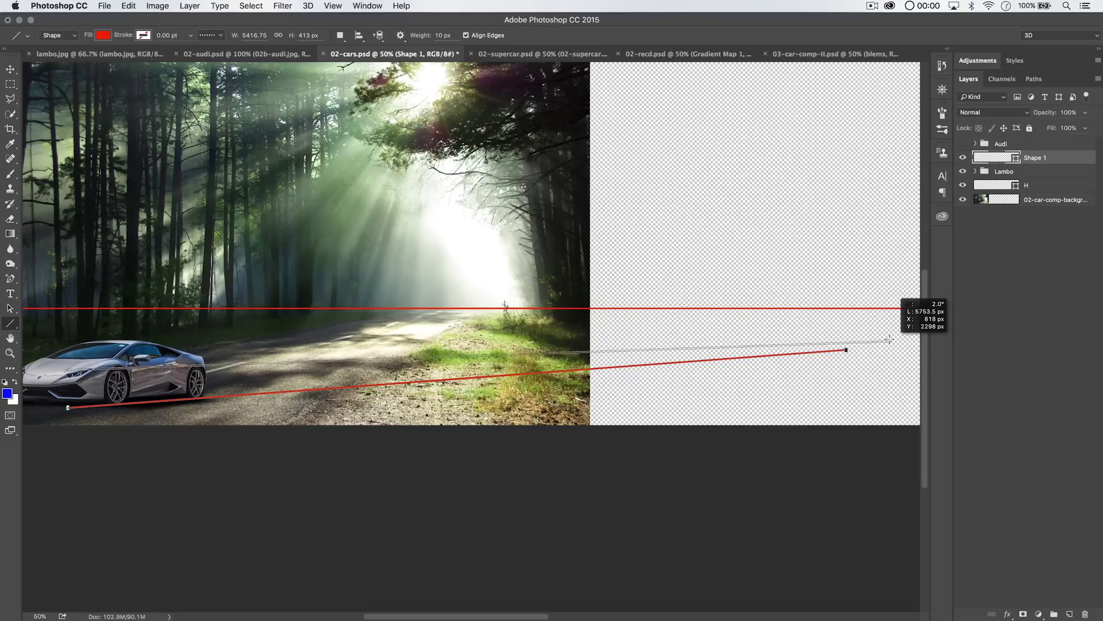
drag(890, 340, 887, 350)
key(z)
drag(164, 380, 616, 312)
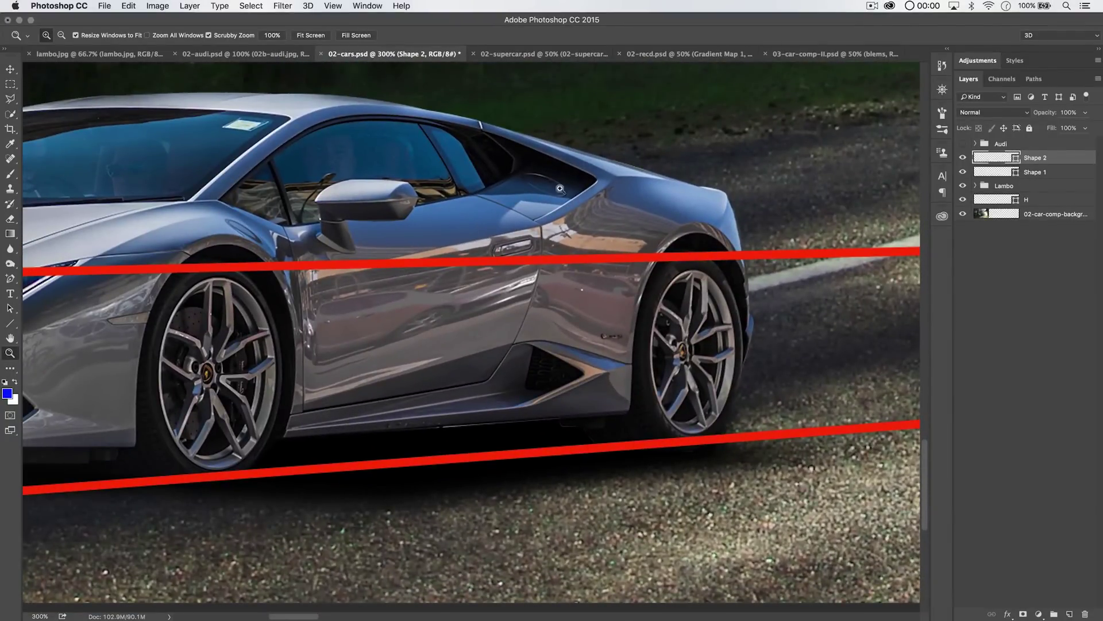
Step: Rotate the Shape 2 red line about 0.4° and nudge it down to skim the Lamborghini's wheel tops
click(128, 6)
click(161, 237)
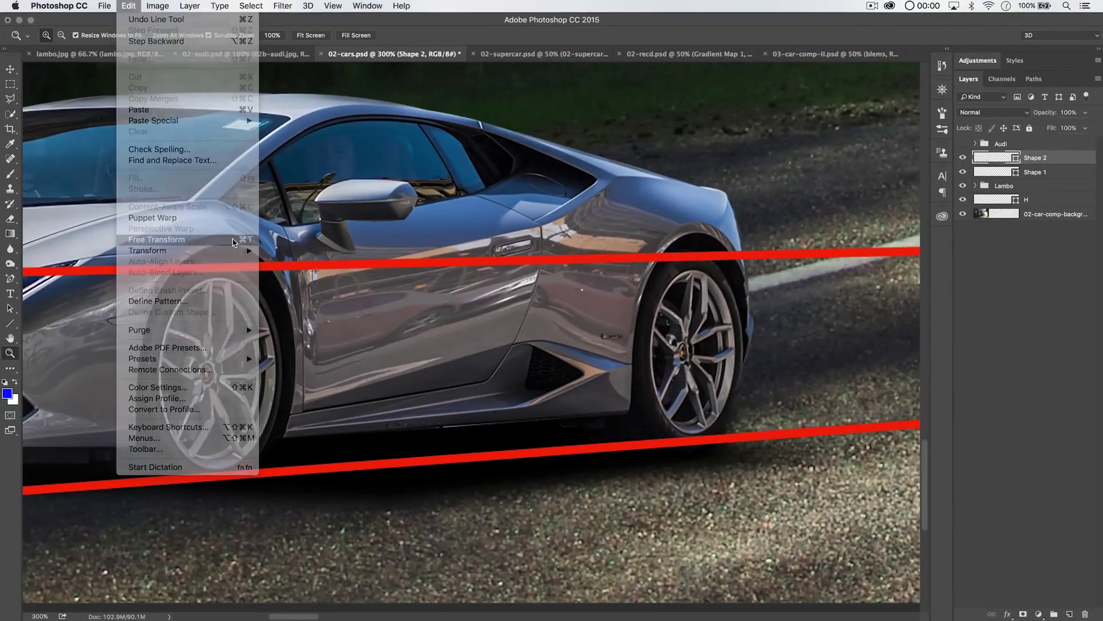
right_click(578, 213)
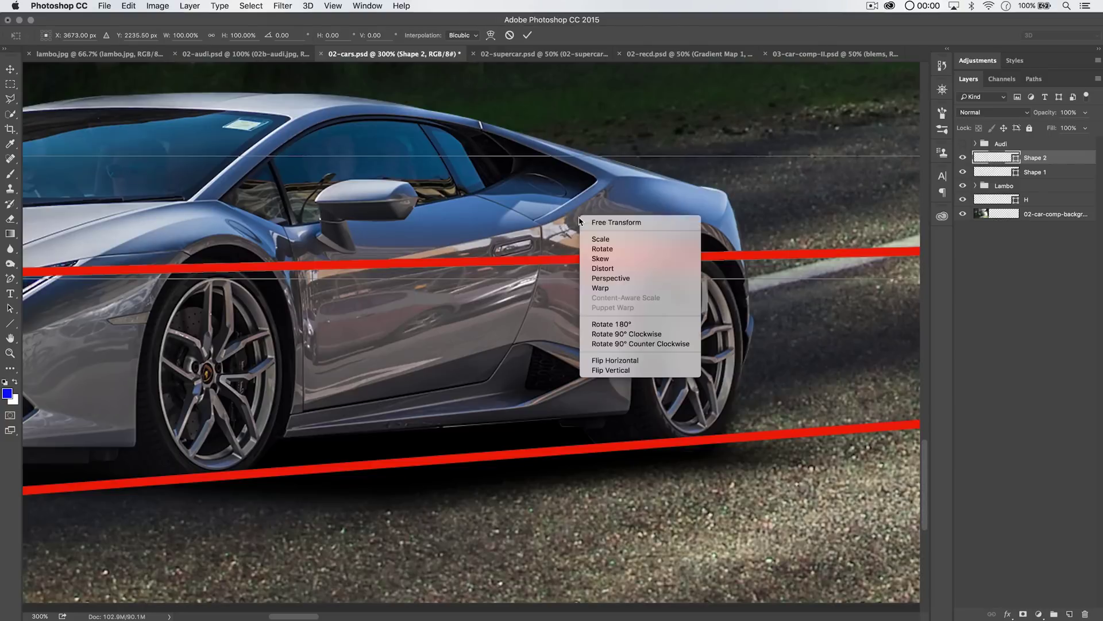
click(604, 248)
drag(621, 126, 640, 113)
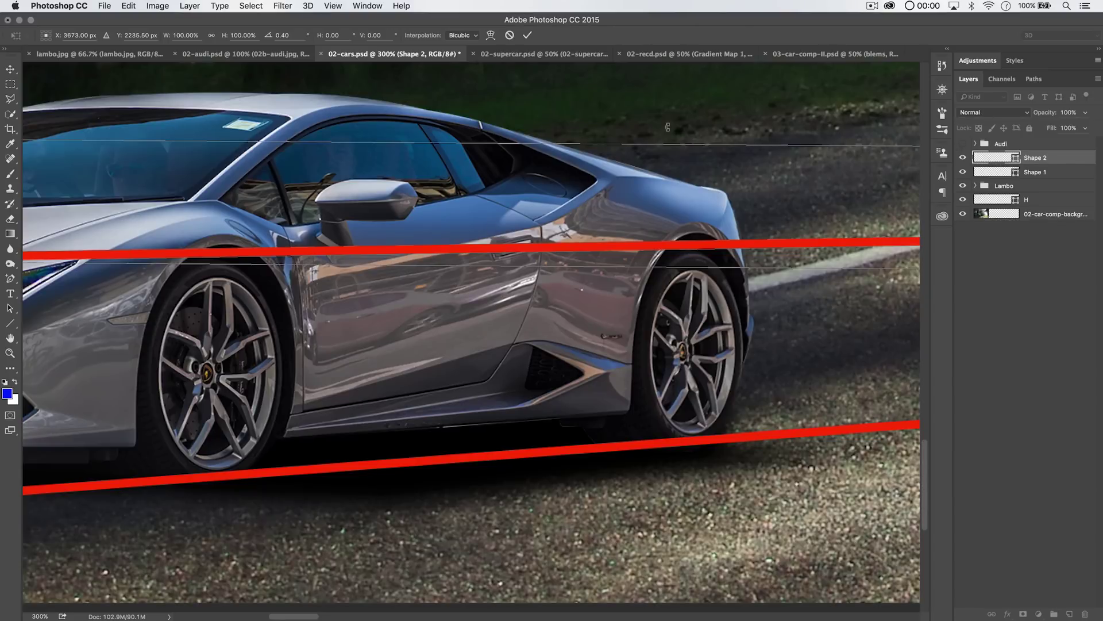
key(Down)
key(Down)
key(Down)
key(Down)
key(Down)
key(Down)
key(Down)
key(Down)
key(Down)
key(Down)
key(Down)
key(Down)
key(Down)
key(Down)
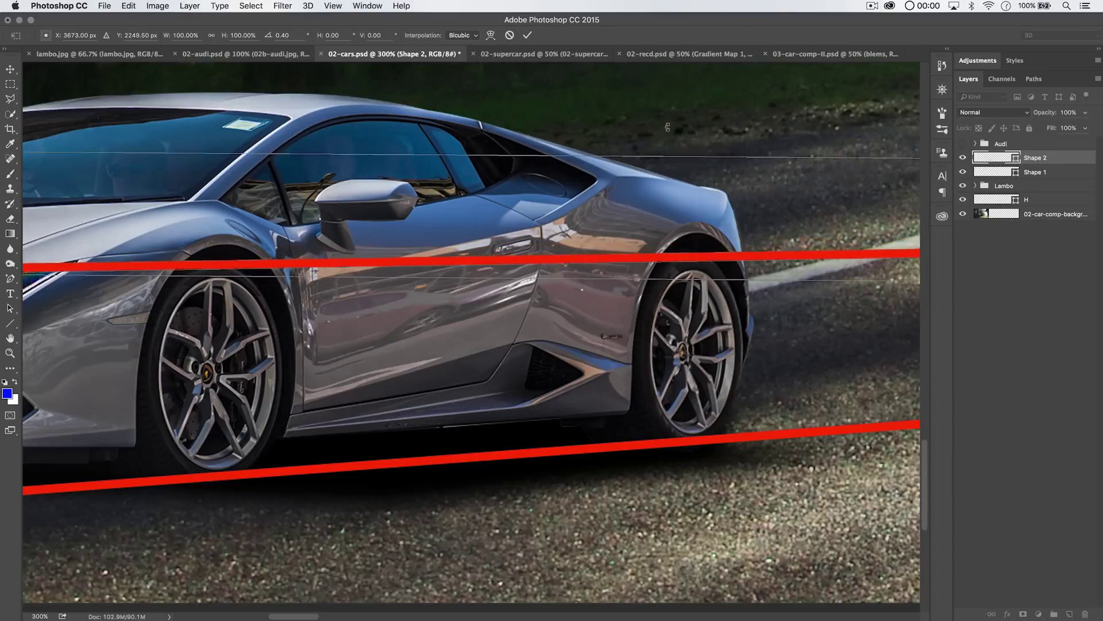
key(Down)
key(Down)
key(Down)
key(Down)
key(Down)
key(Down)
key(Down)
key(Down)
key(Down)
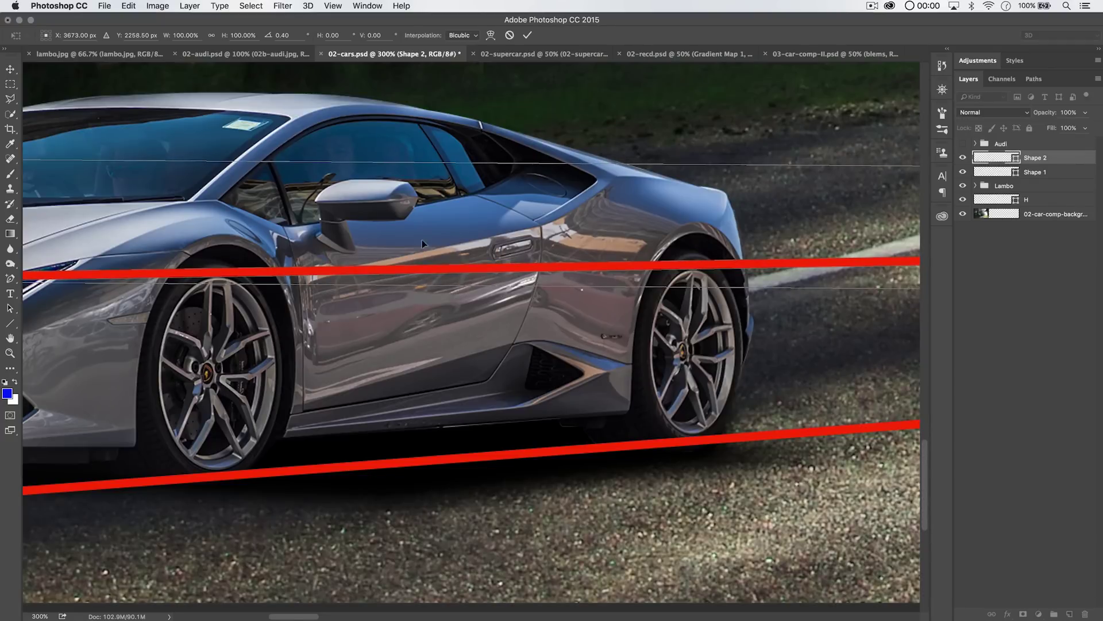
click(527, 35)
key(super+minus)
key(super+minus)
key(super+minus)
key(super+minus)
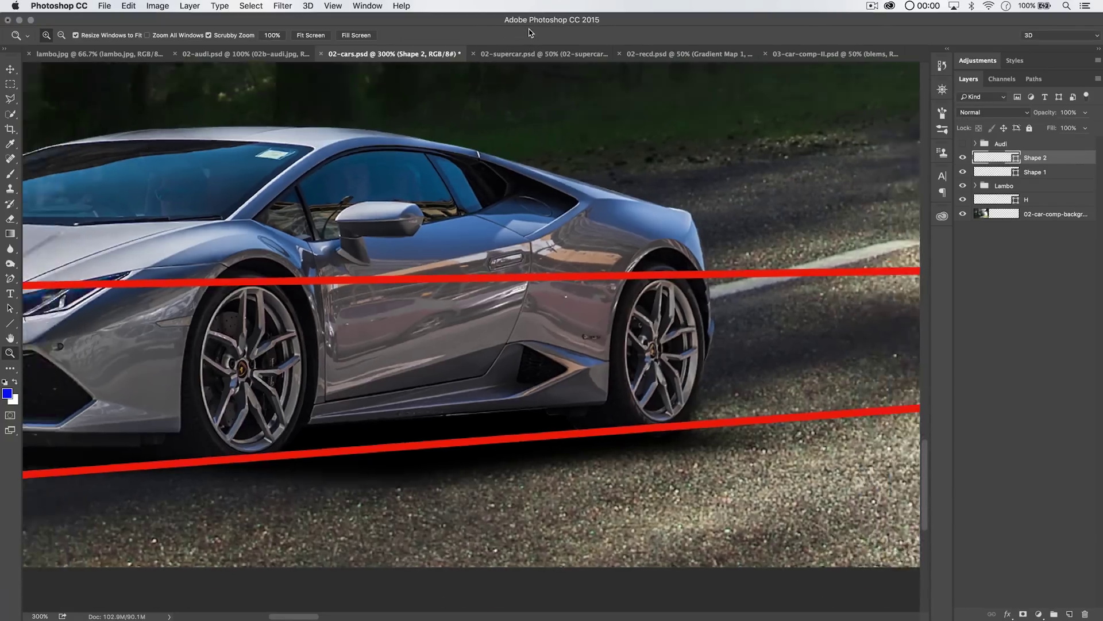
Step: Select the Shape 2 through Lambo layers together as one range in the Layers panel
scroll(537, 272, right, 5)
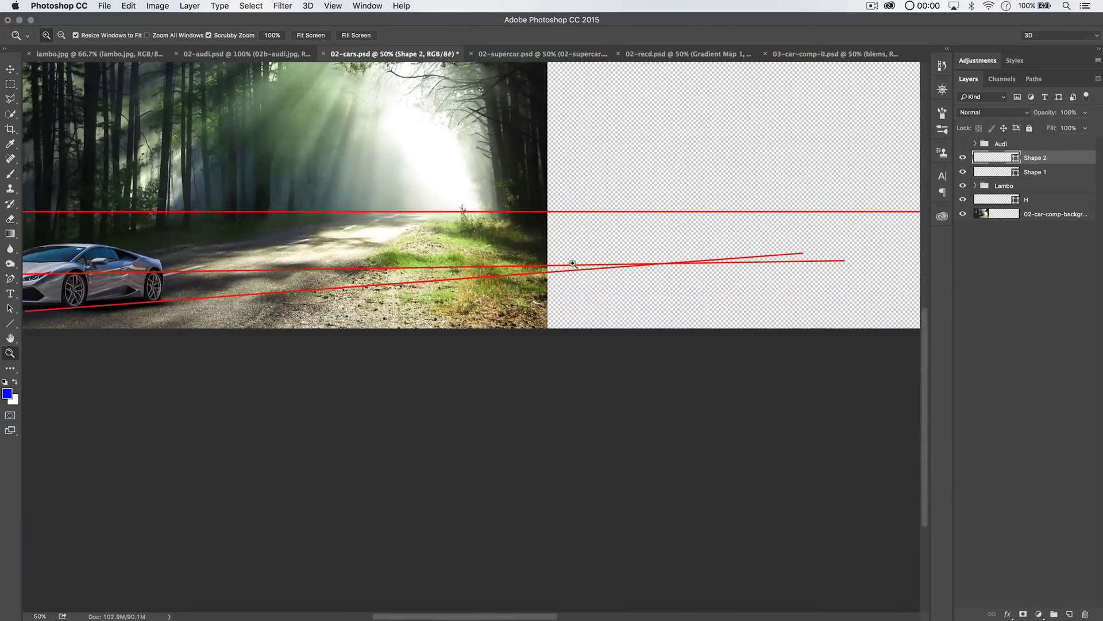
scroll(665, 264, left, 2)
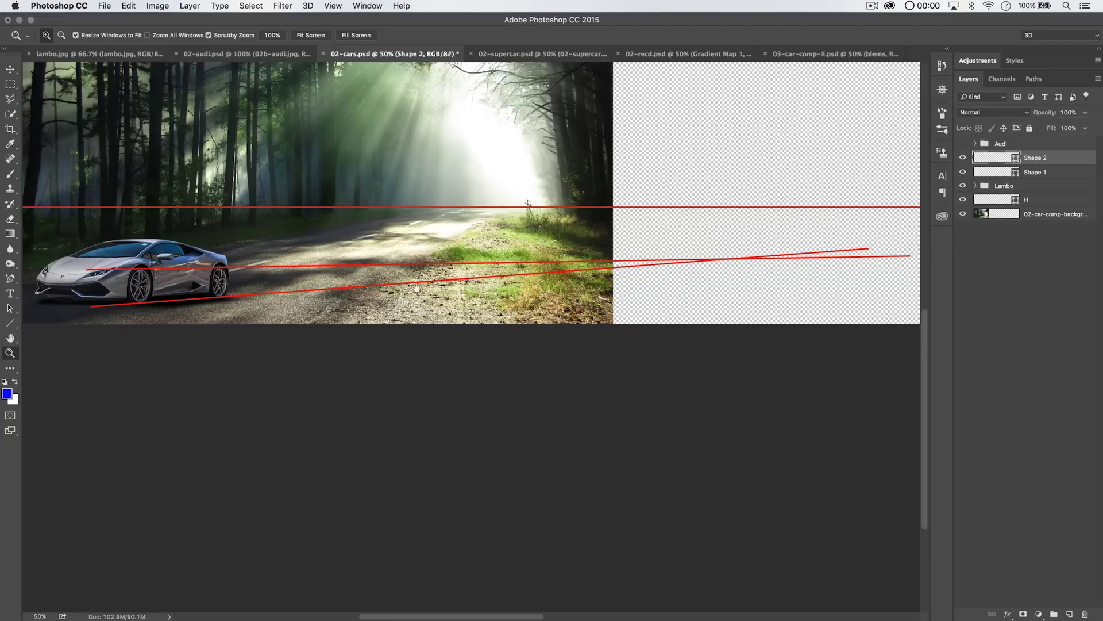
scroll(416, 287, left, 2)
scroll(426, 287, up, 1)
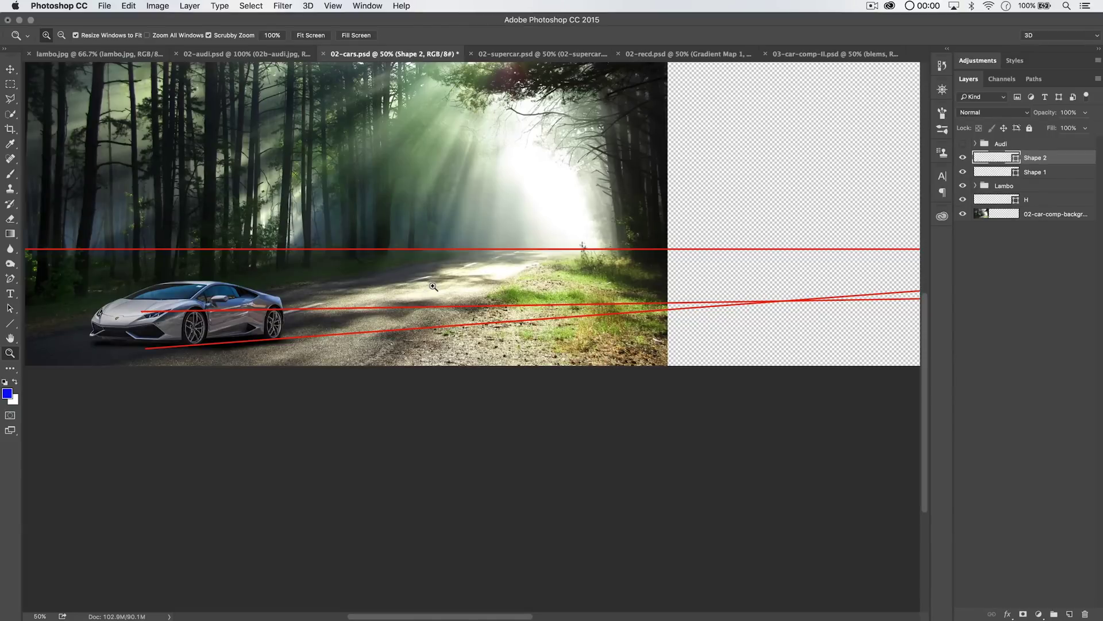
scroll(719, 325, right, 2)
scroll(632, 333, up, 1)
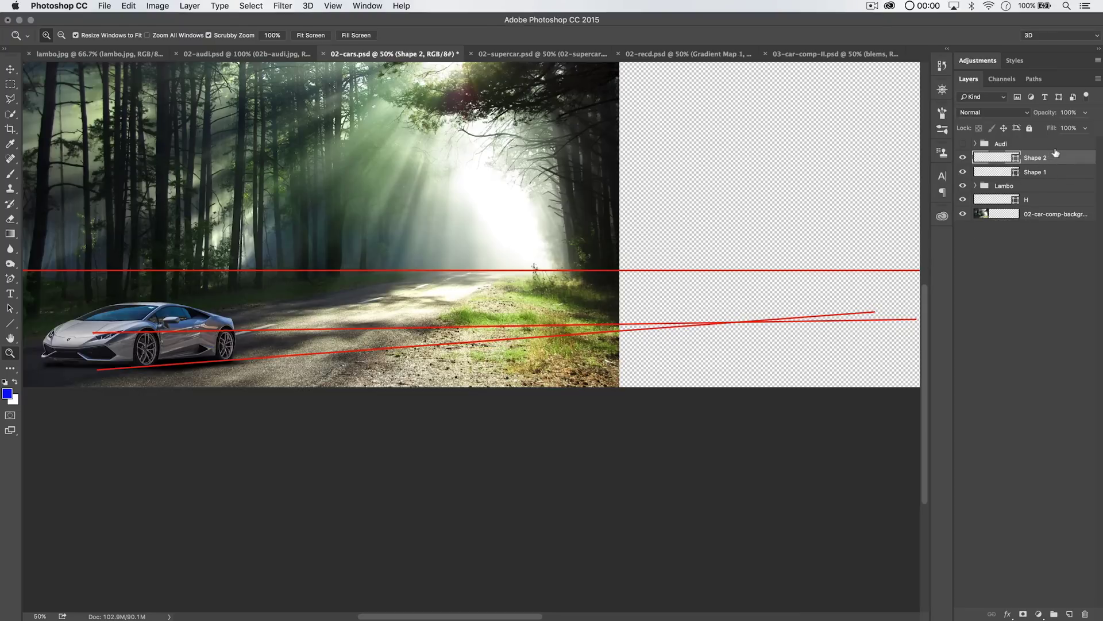
key(shift)
shift+click(1029, 186)
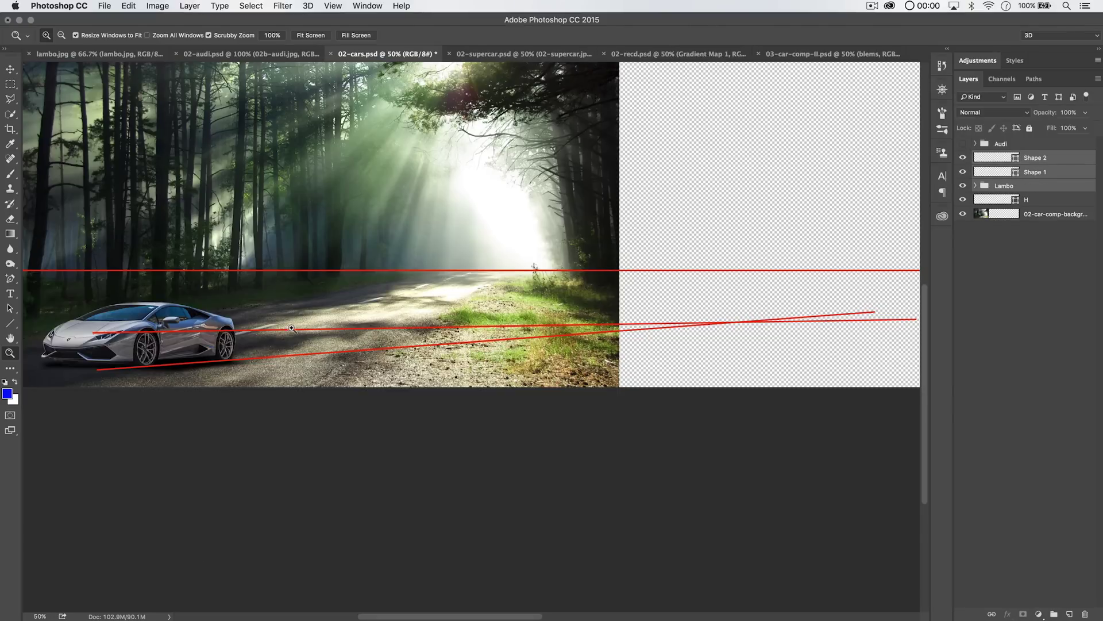
Step: Move the Lamborghini and both red lines up and right along the road toward the horizon
key(v)
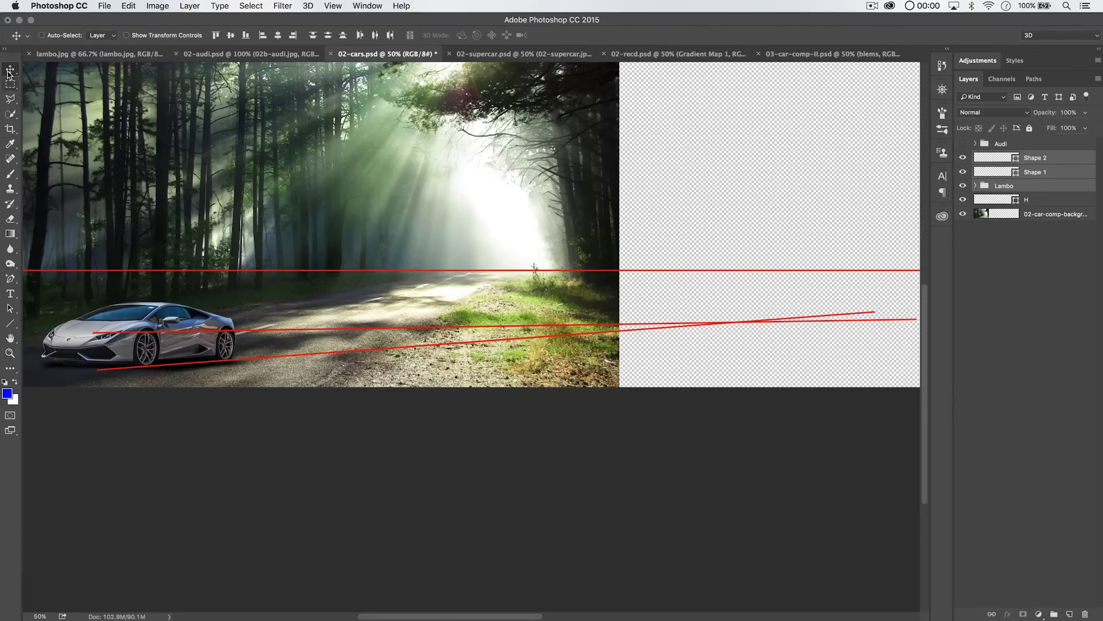
drag(177, 327, 370, 291)
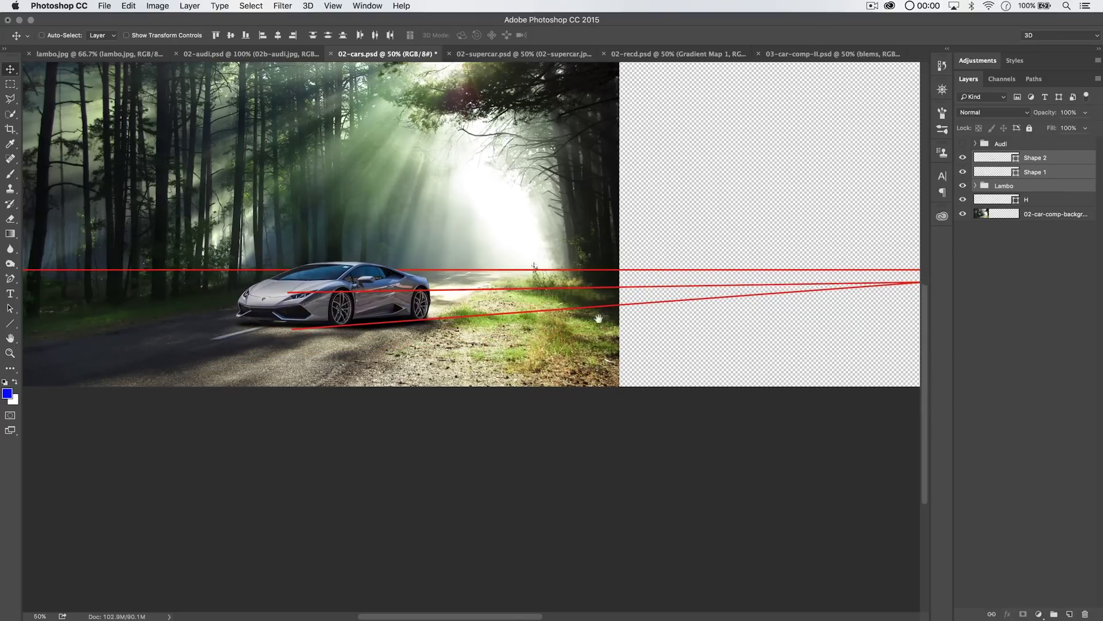
scroll(407, 319, right, 10)
key(shift+Up)
key(shift+Up)
key(shift+Up)
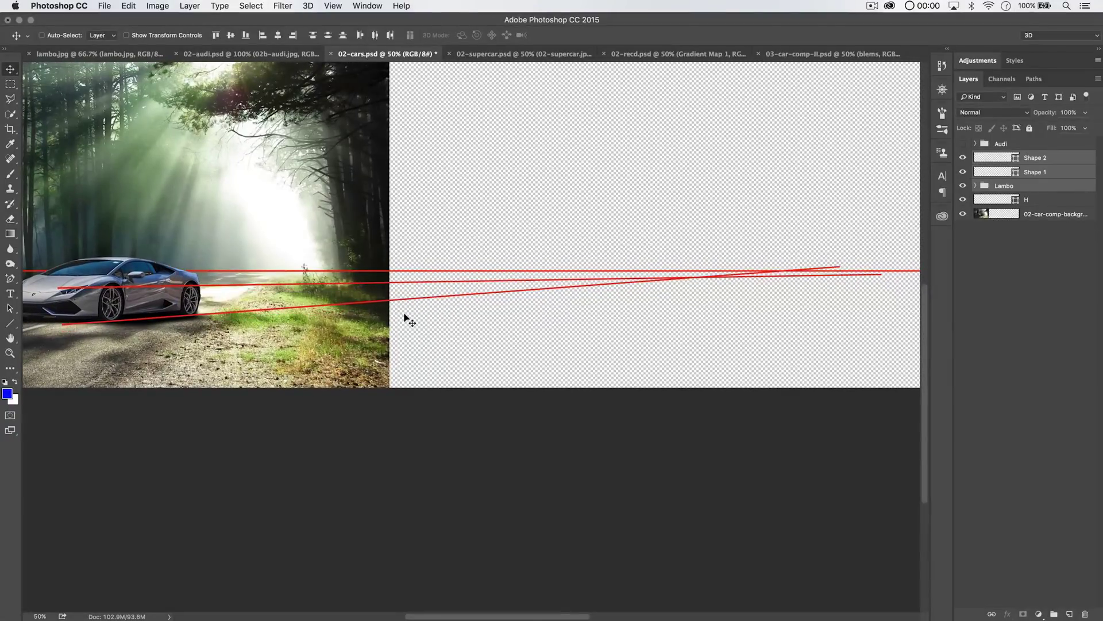
key(shift+Right)
key(shift+Right)
key(shift+Right)
key(shift+Right)
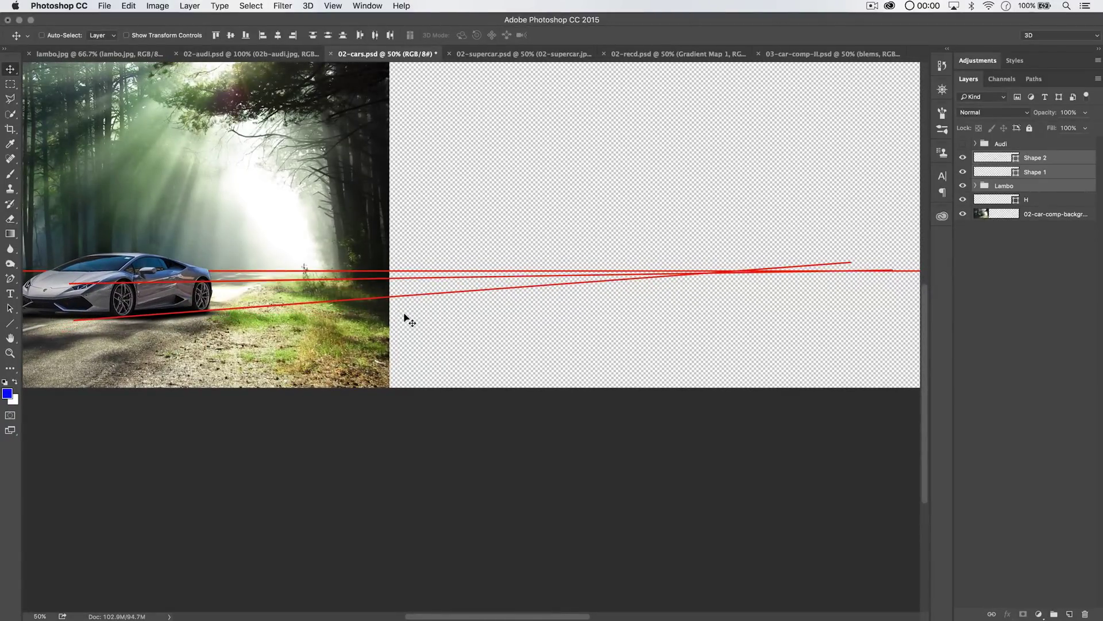
key(shift+Up)
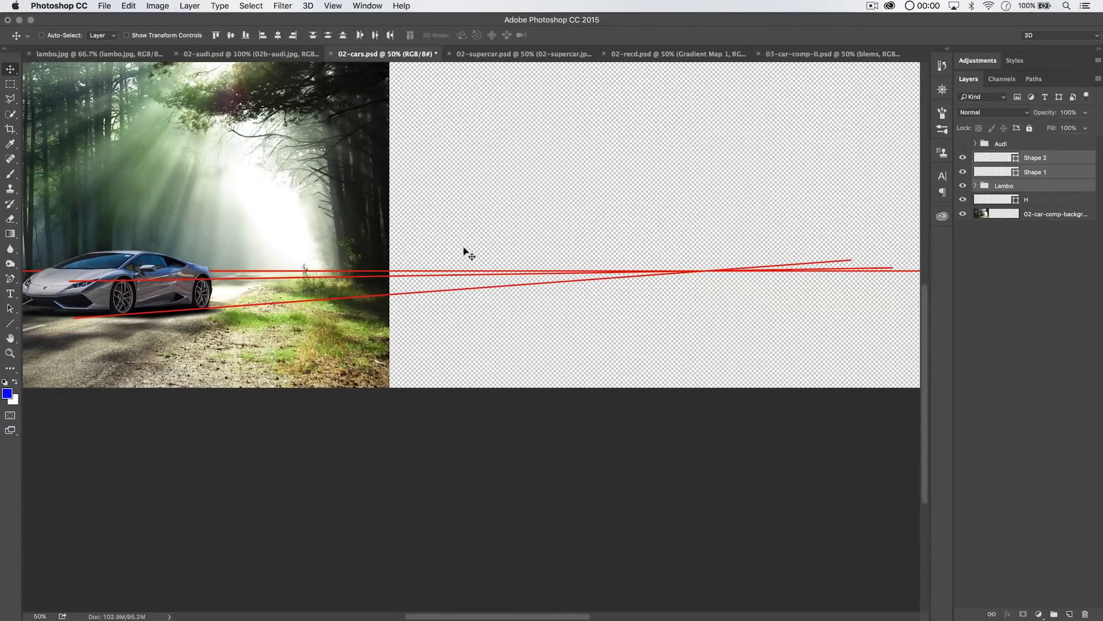
Step: Check where the lines converge across the canvas, then begin Free Transform on the car and lines
scroll(539, 246, left, 8)
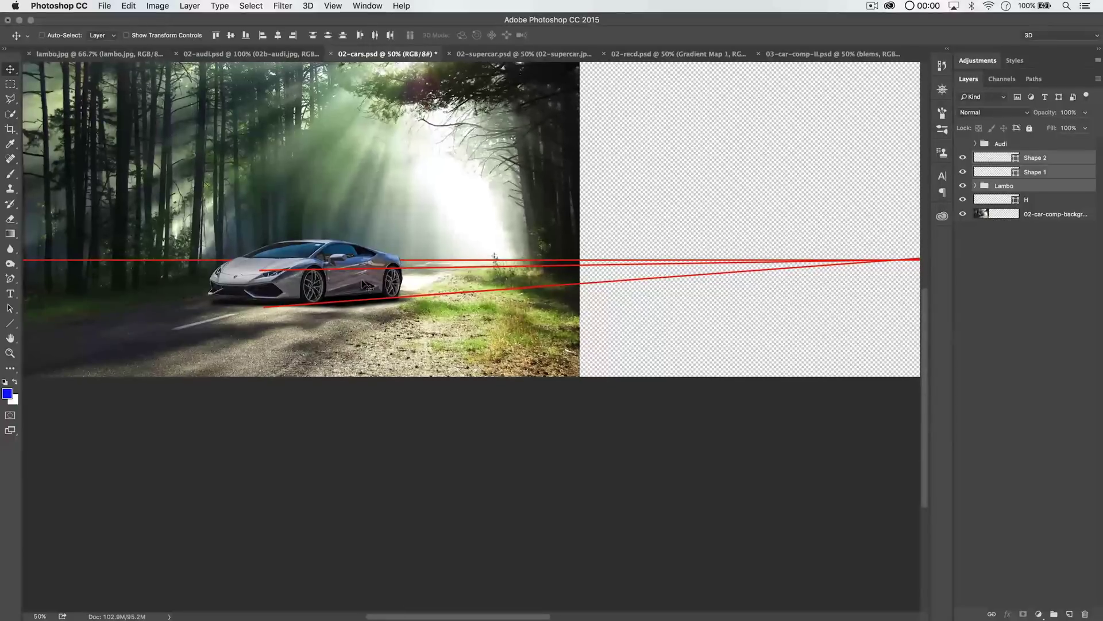
scroll(585, 248, right, 4)
scroll(586, 249, up, 2)
scroll(309, 309, right, 1)
scroll(309, 309, left, 5)
scroll(309, 309, down, 1)
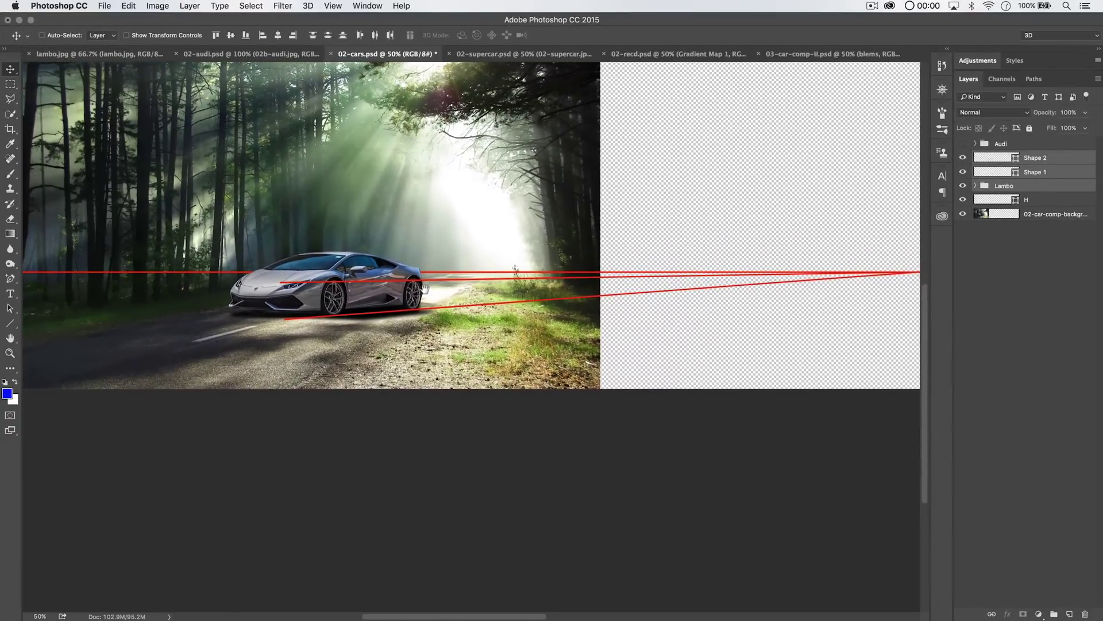
scroll(309, 309, right, 5)
scroll(309, 309, up, 1)
scroll(309, 308, left, 3)
scroll(309, 309, right, 4)
scroll(309, 308, up, 1)
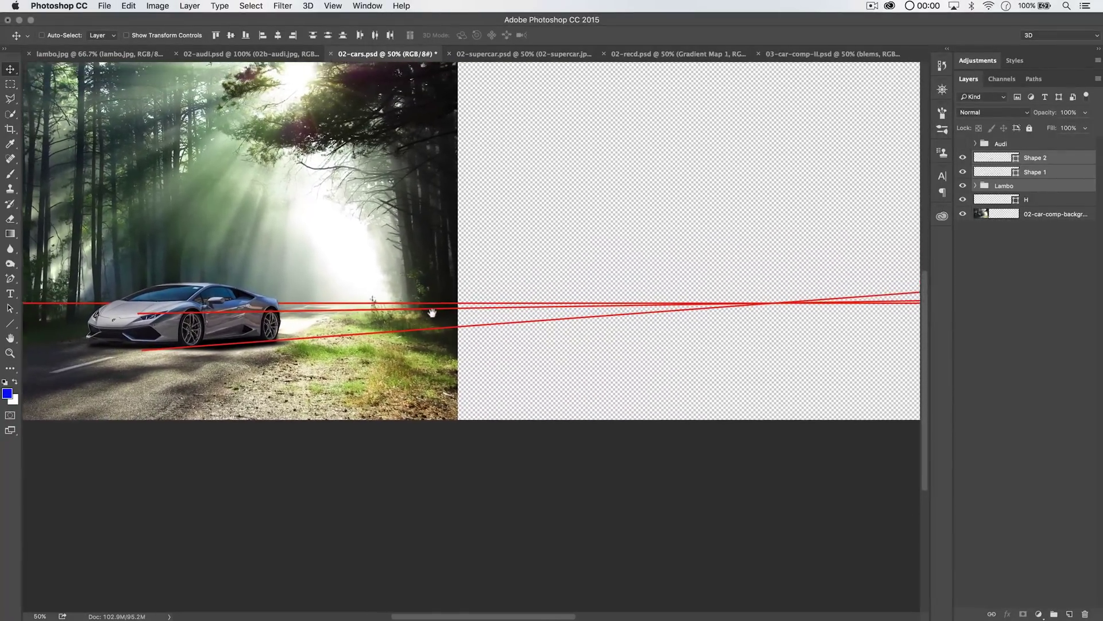
scroll(309, 308, right, 1)
scroll(530, 312, left, 5)
scroll(529, 312, down, 1)
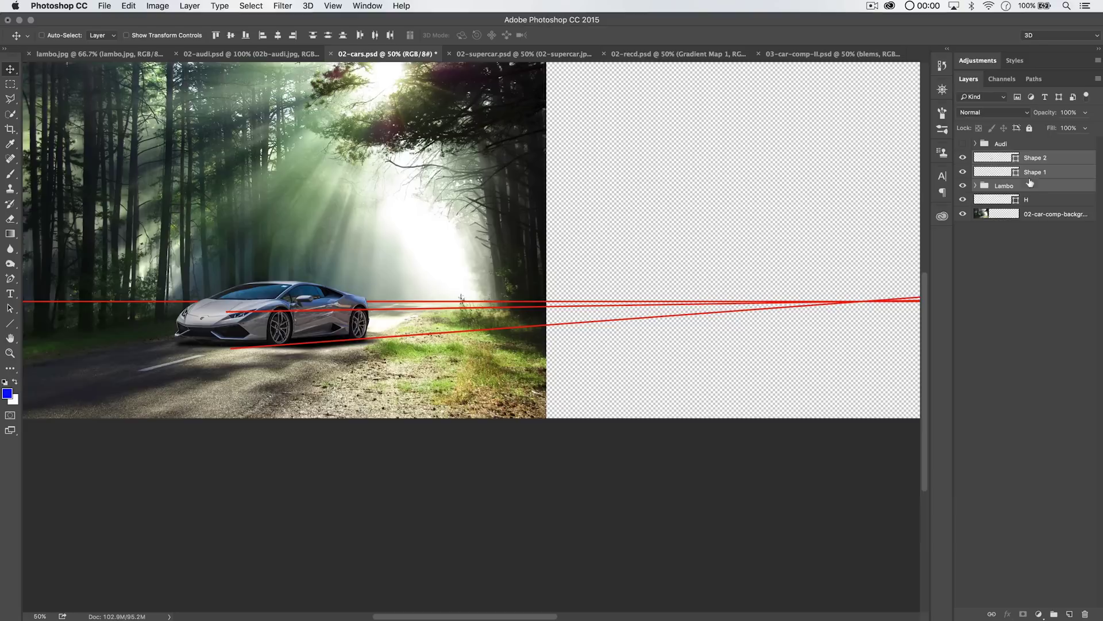
key(ctrl+t)
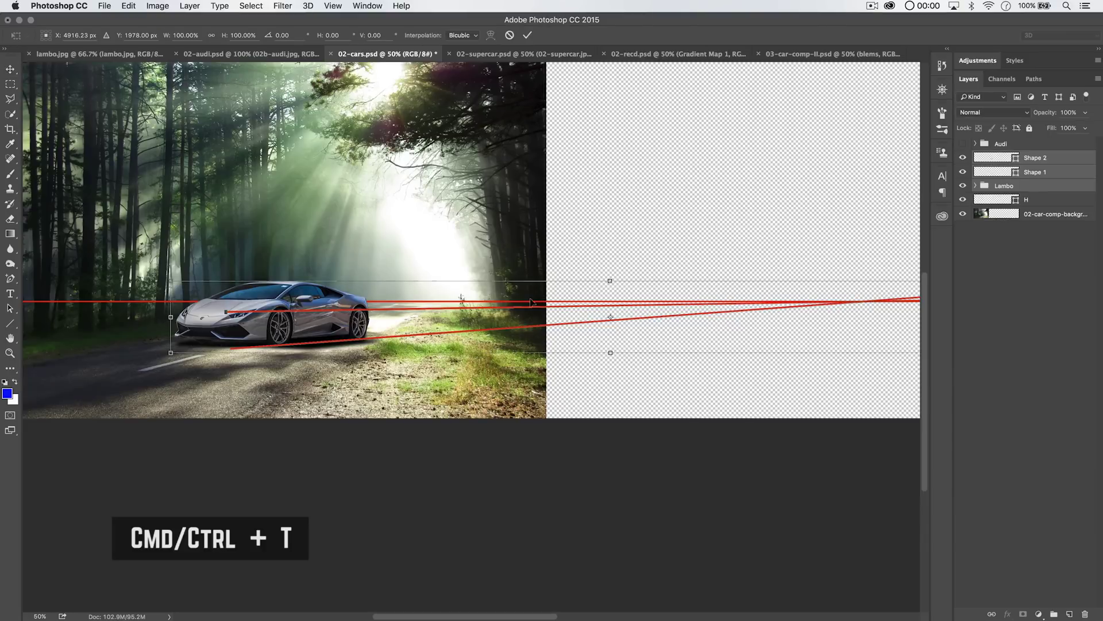
Step: Scale the Lamborghini to about 126% from its centre and shift it right along the perspective lines
scroll(598, 308, right, 6)
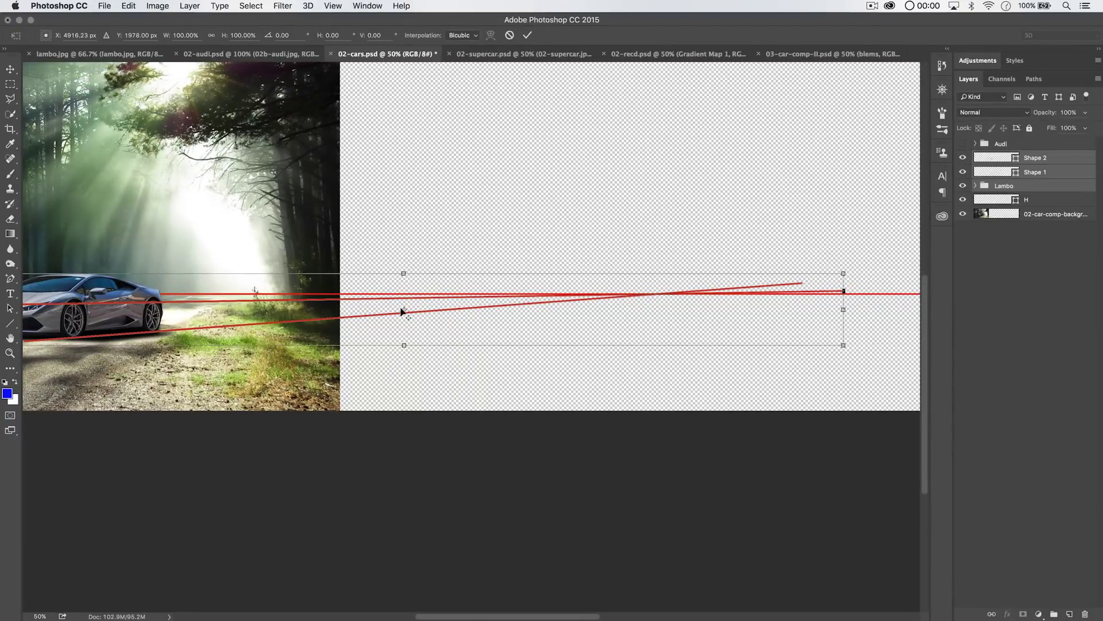
drag(401, 309, 661, 294)
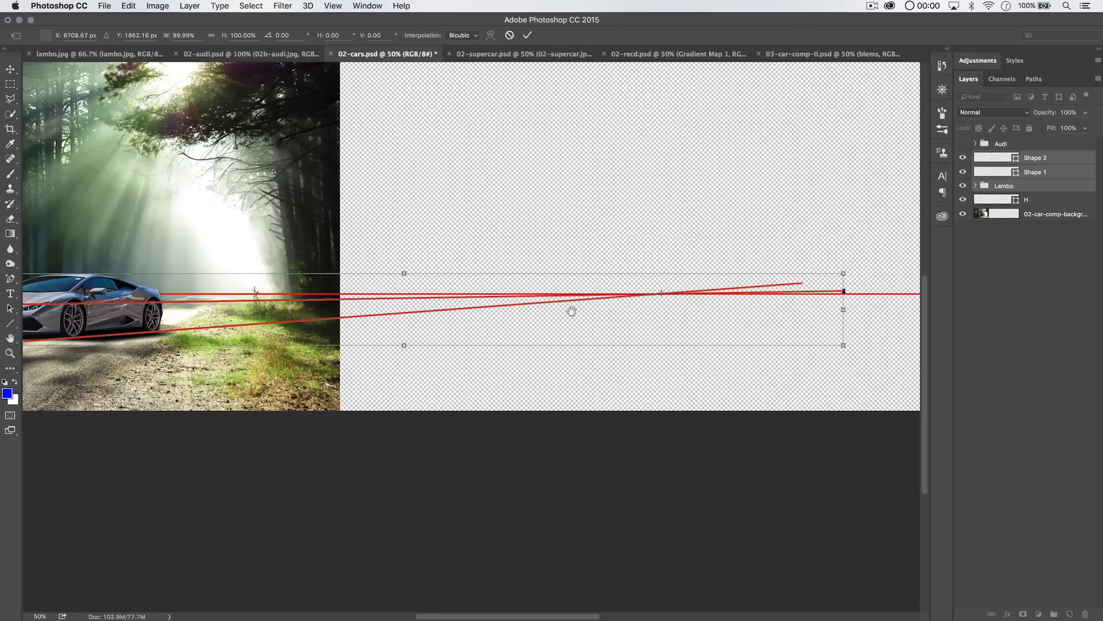
key(super+minus)
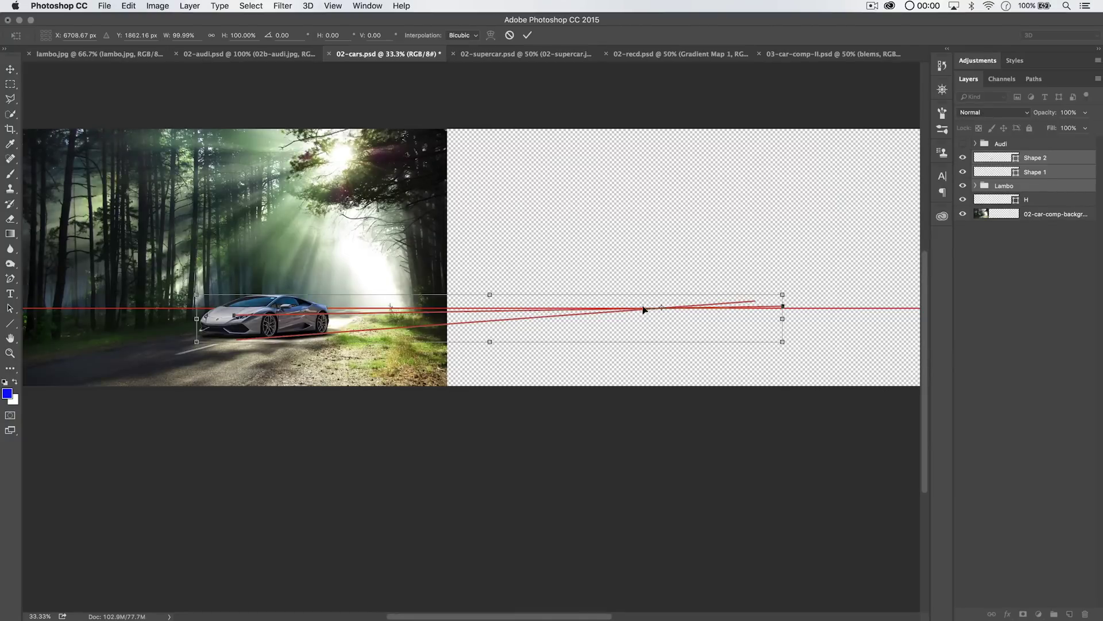
key(shift)
key(alt)
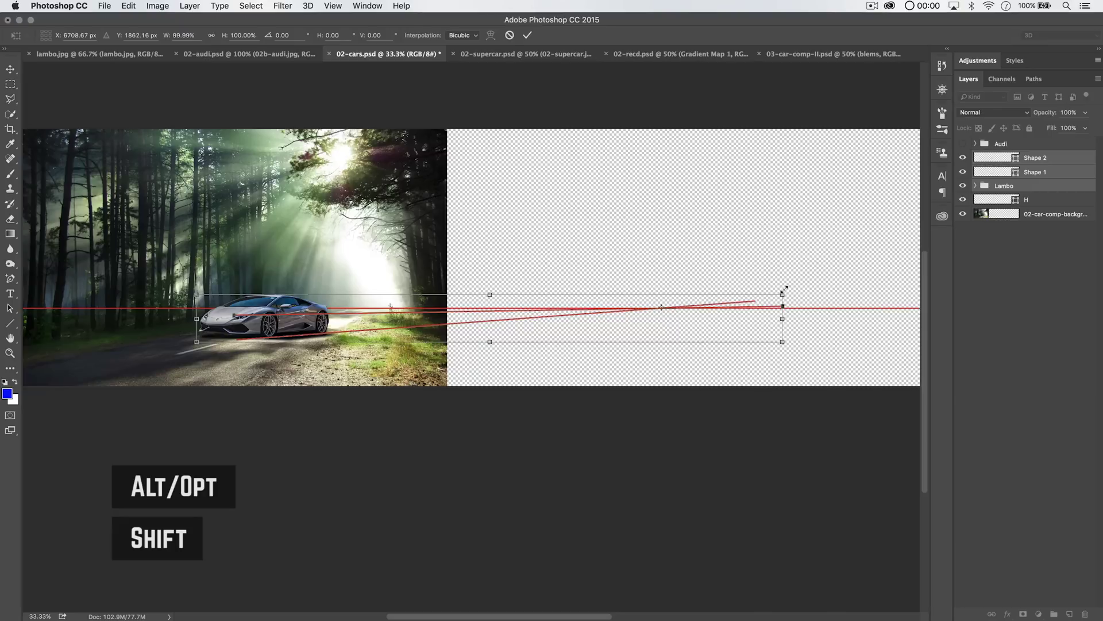
drag(785, 289, 813, 276)
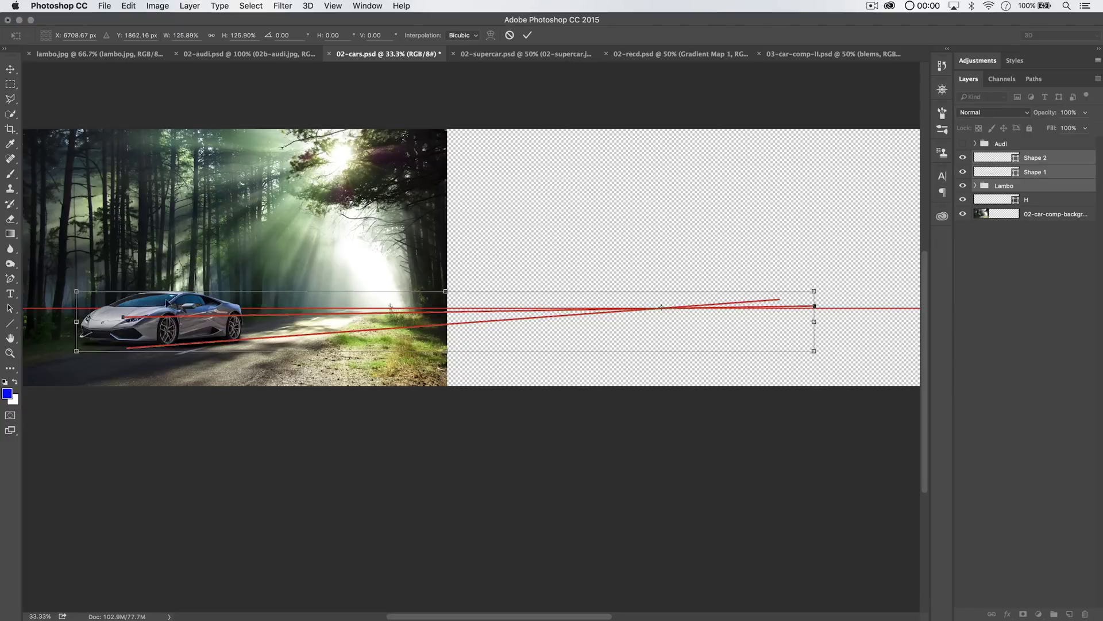
drag(155, 315, 230, 315)
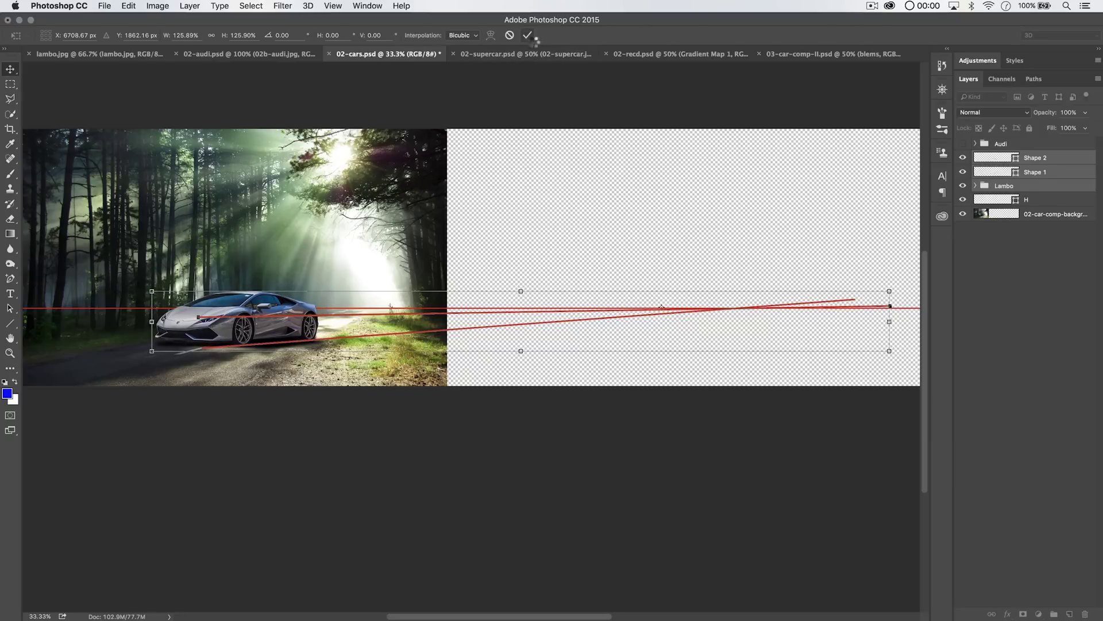
click(527, 35)
Step: Hide the Shape 1, Shape 2 and H lines, then make them visible again
click(963, 172)
click(962, 157)
click(962, 199)
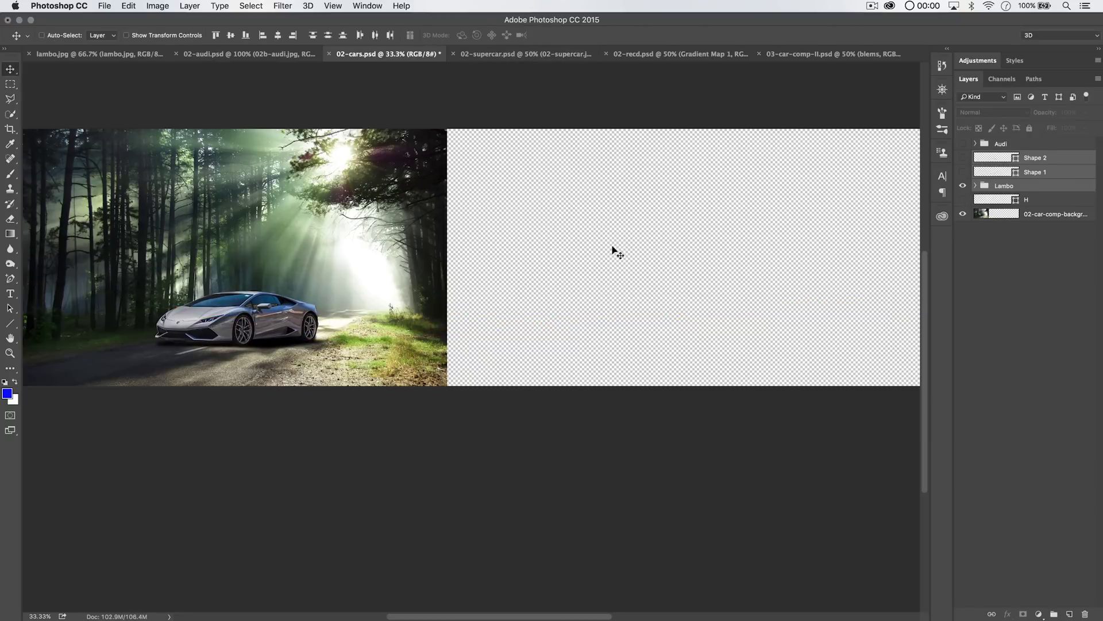
drag(458, 256, 629, 239)
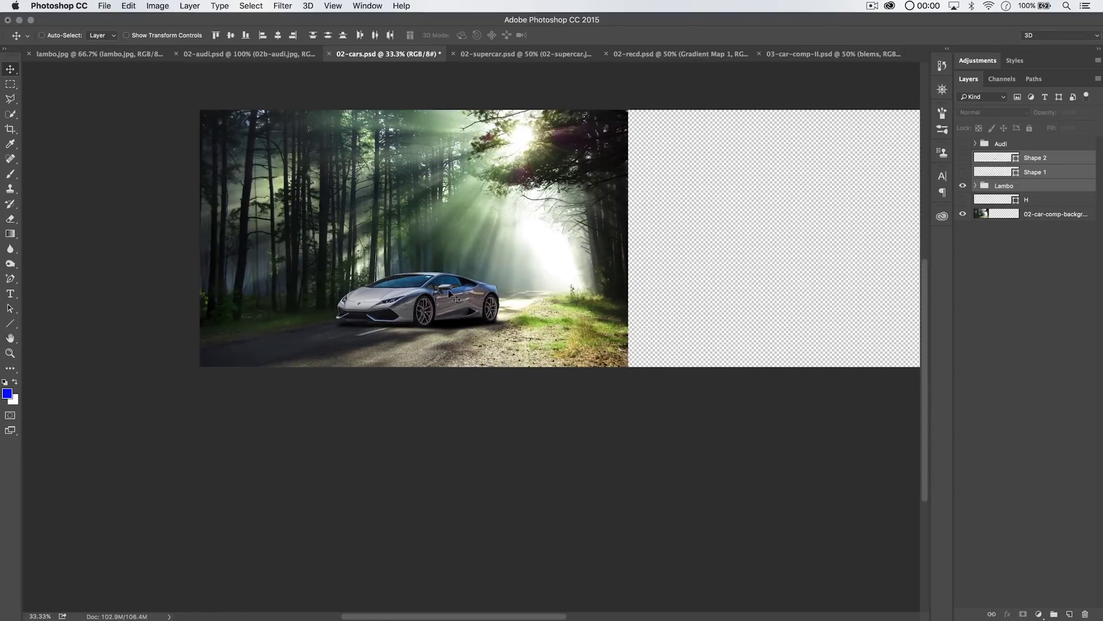
scroll(498, 269, up, 3)
scroll(498, 268, right, 1)
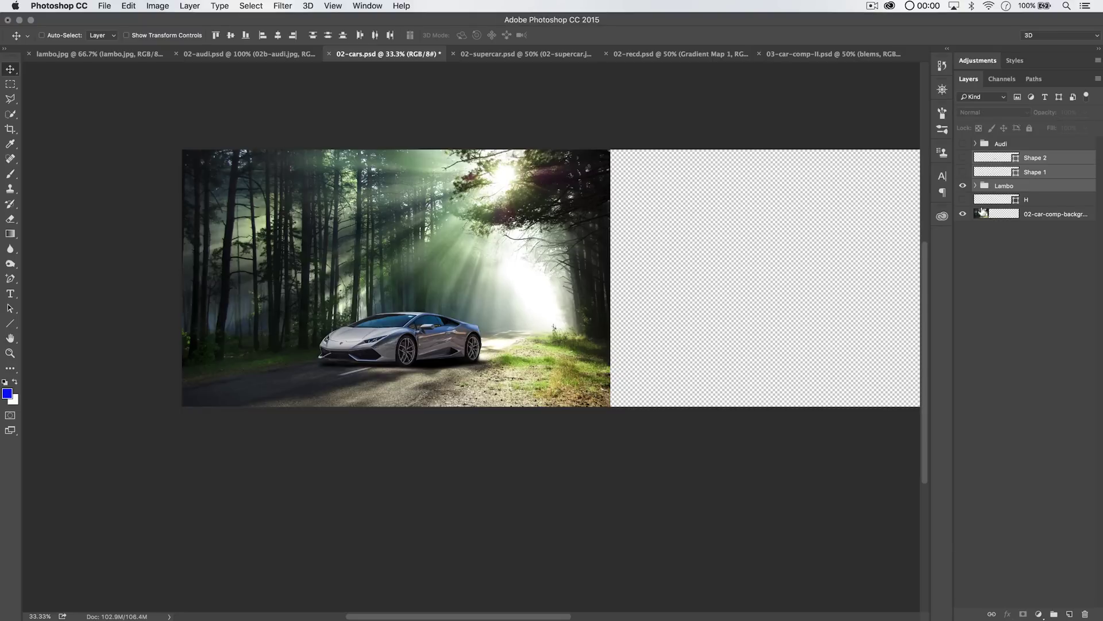
click(963, 199)
click(963, 172)
click(964, 158)
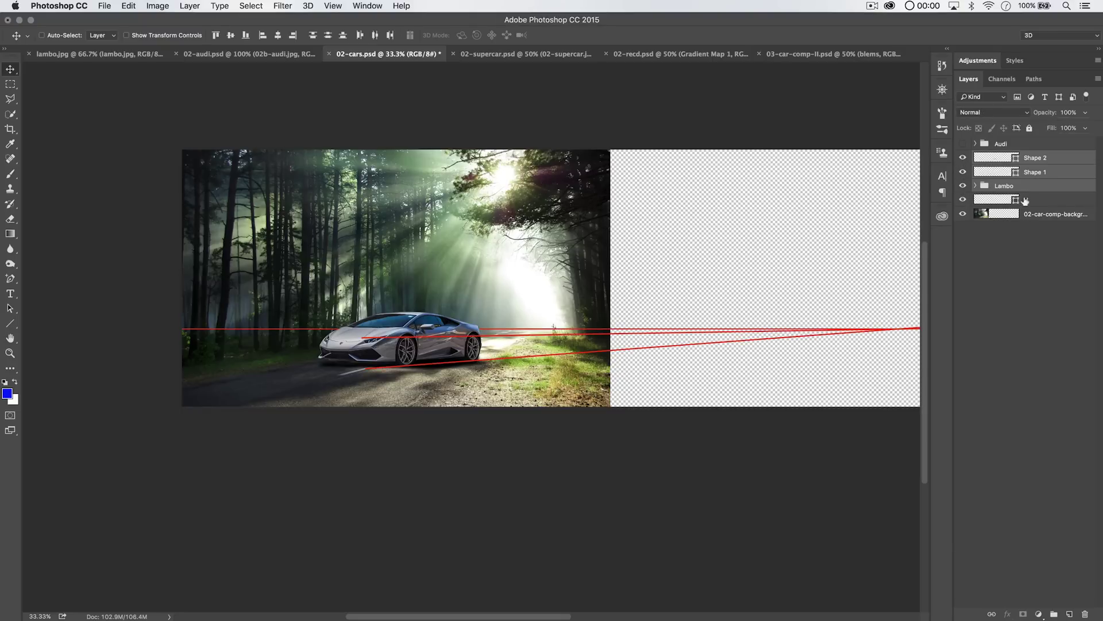
Step: Select the line layers down to H, try moving them upward, then undo the move
click(1036, 199)
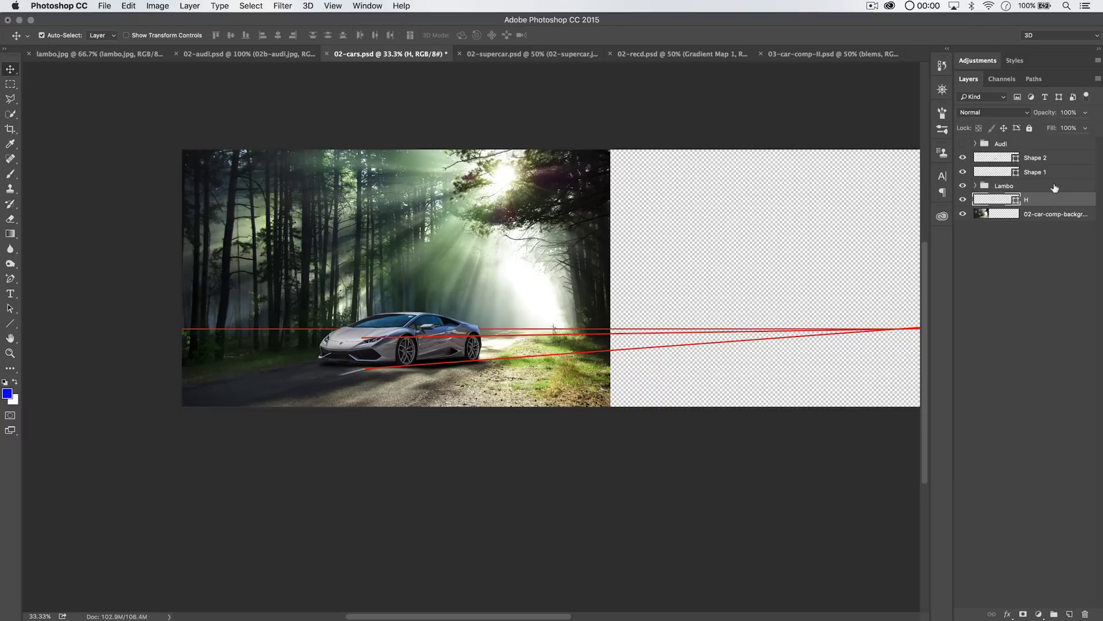
super+click(1055, 185)
click(1055, 167)
click(1055, 157)
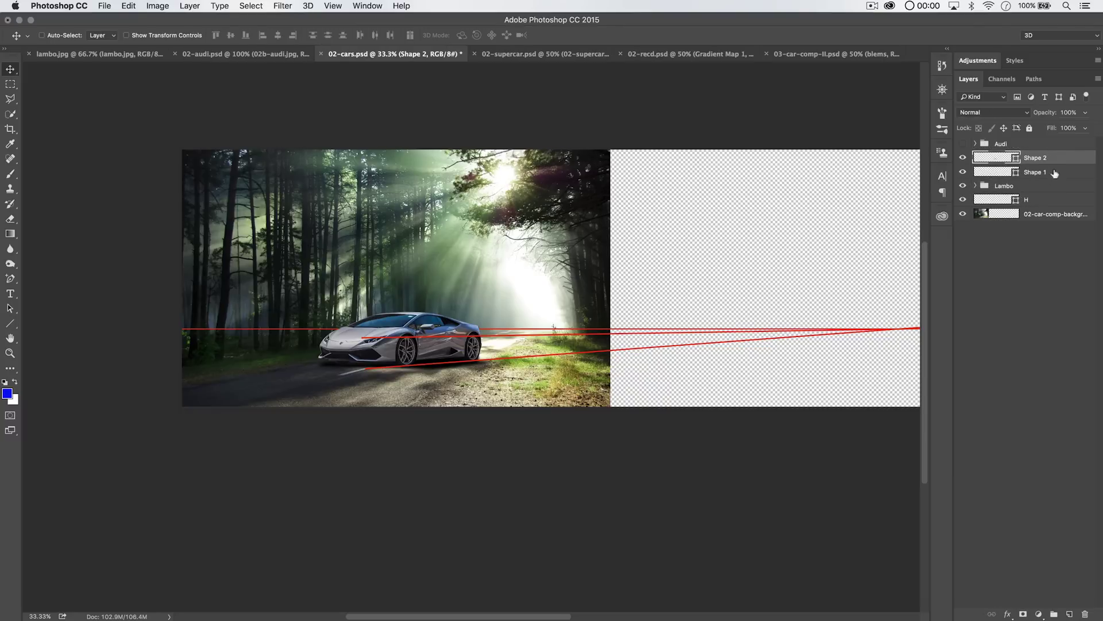
shift+click(1045, 199)
drag(595, 339, 596, 226)
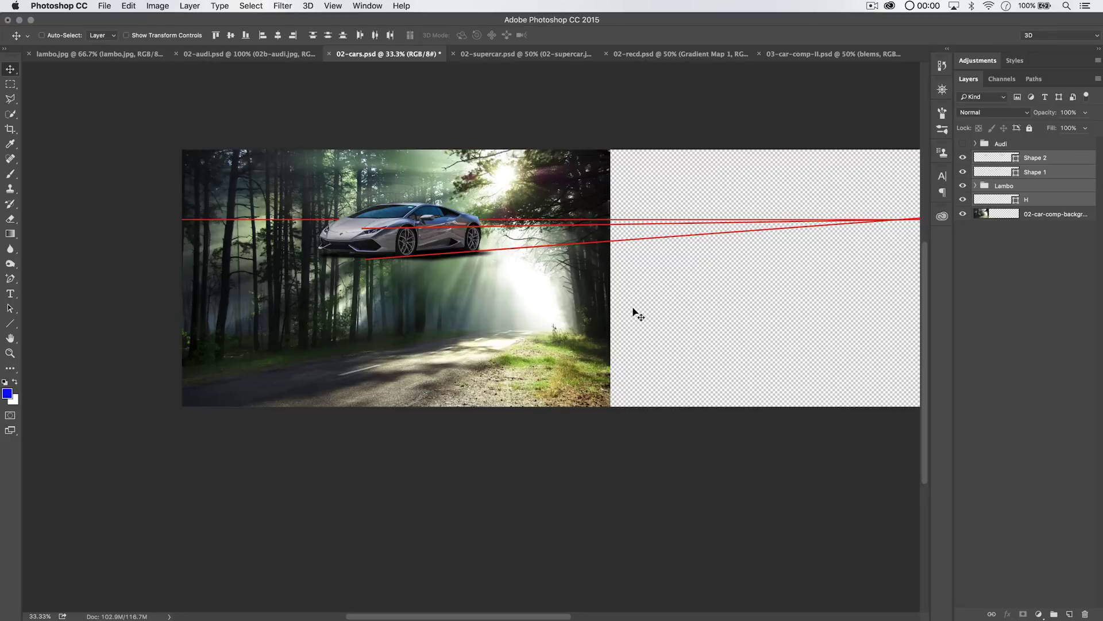
key(super+z)
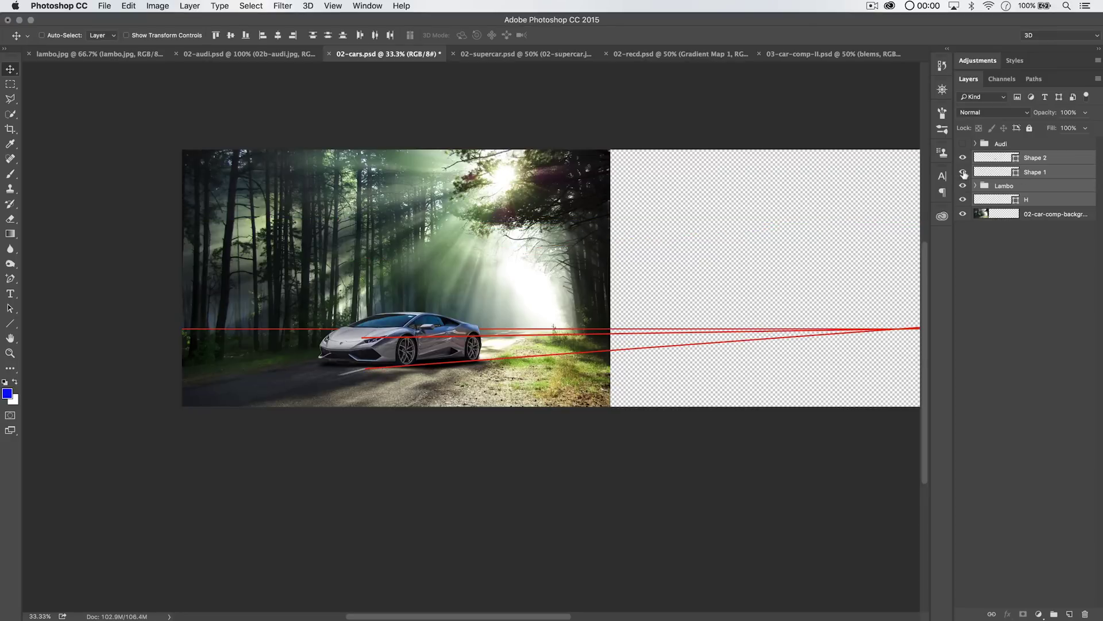
Step: Hide both slanted perspective lines, keeping the H horizon line visible and active
drag(964, 169, 963, 158)
click(963, 199)
click(963, 199)
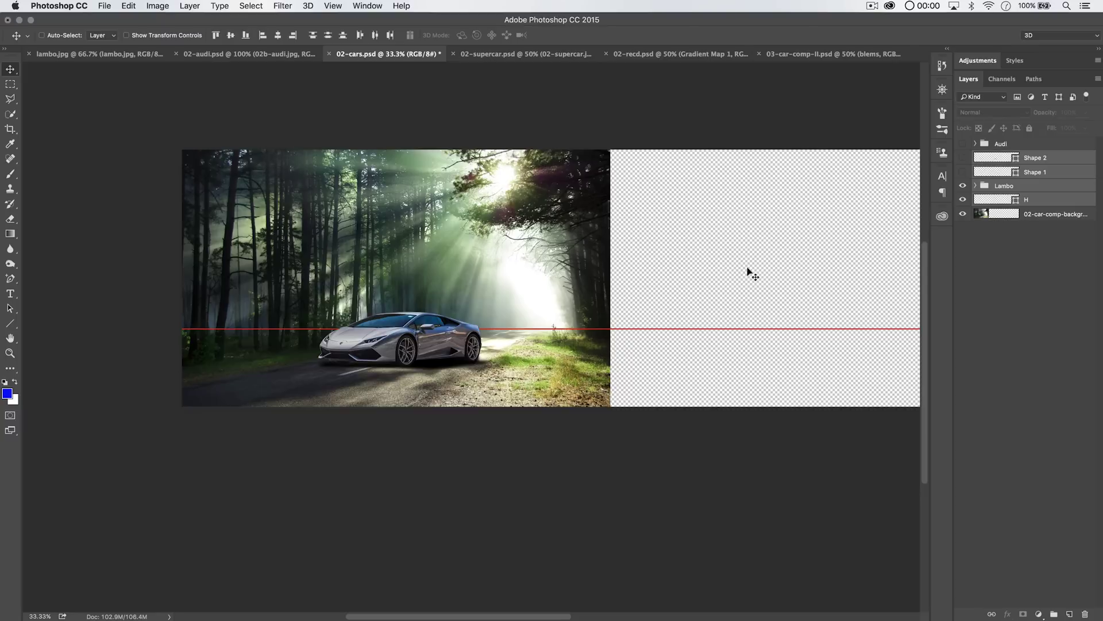
click(1027, 200)
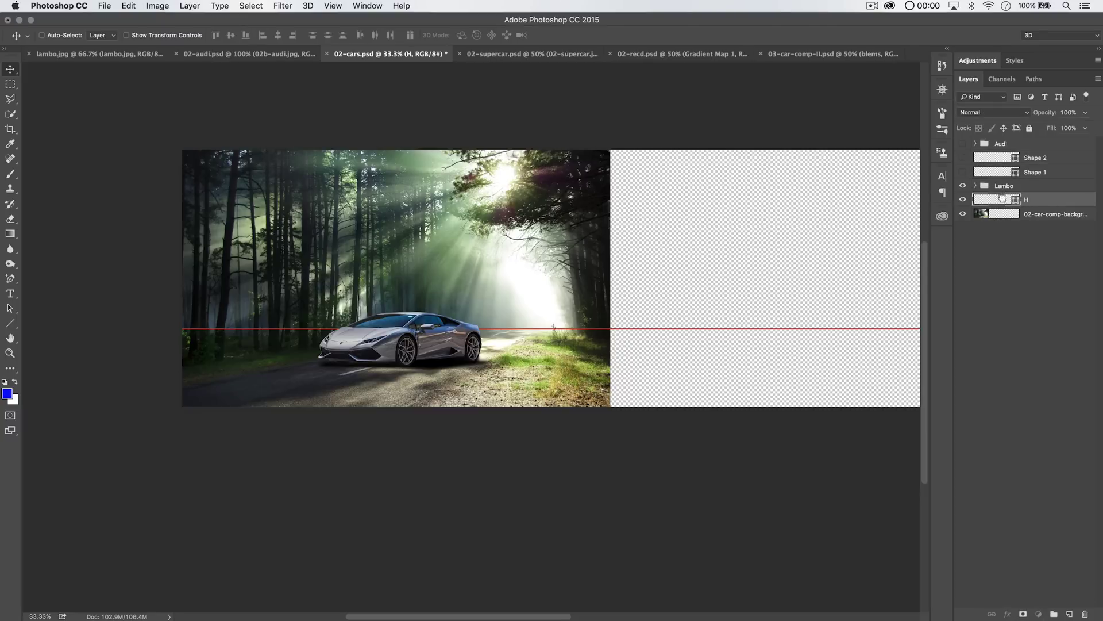
Step: Hide the Lambo group, show the Audi group, and move the Audi onto the road's centre
click(962, 185)
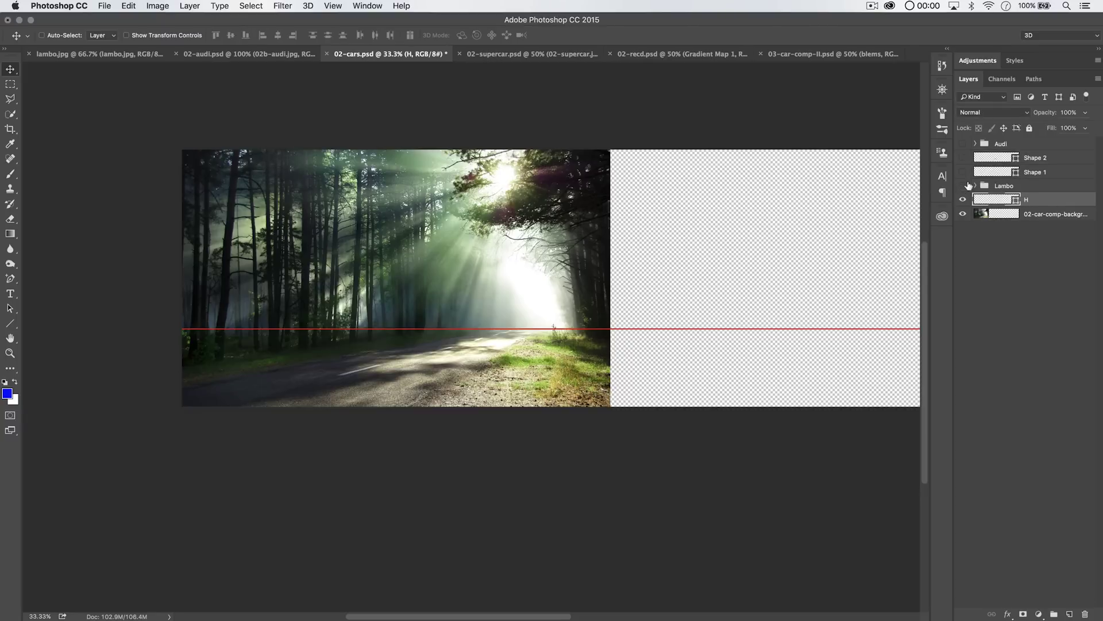
click(963, 144)
scroll(572, 350, right, 5)
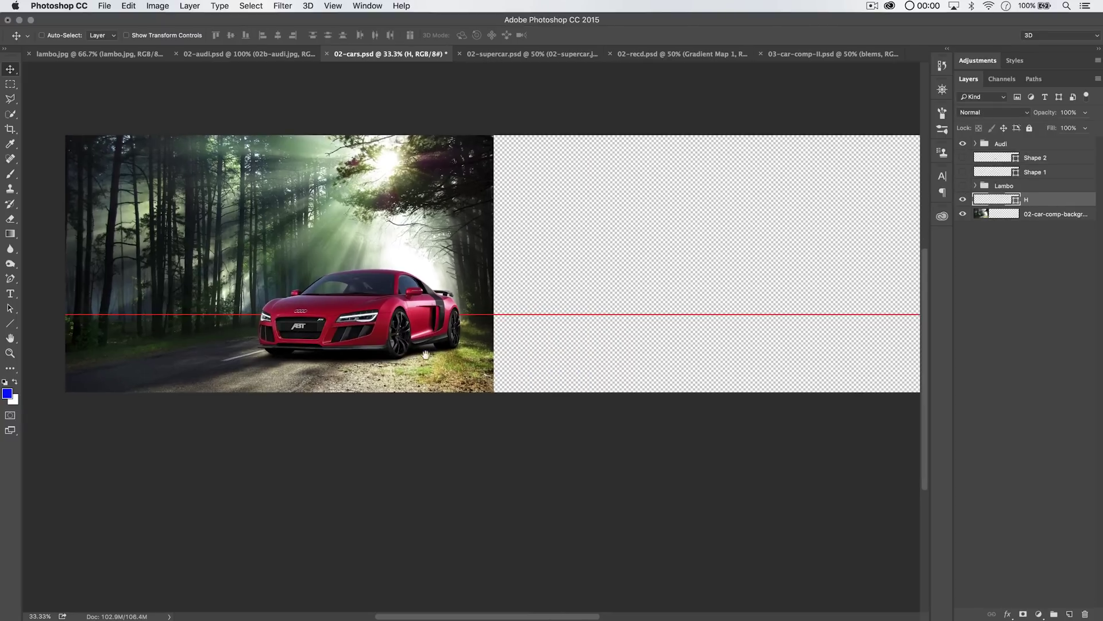
drag(417, 315, 517, 315)
click(1007, 143)
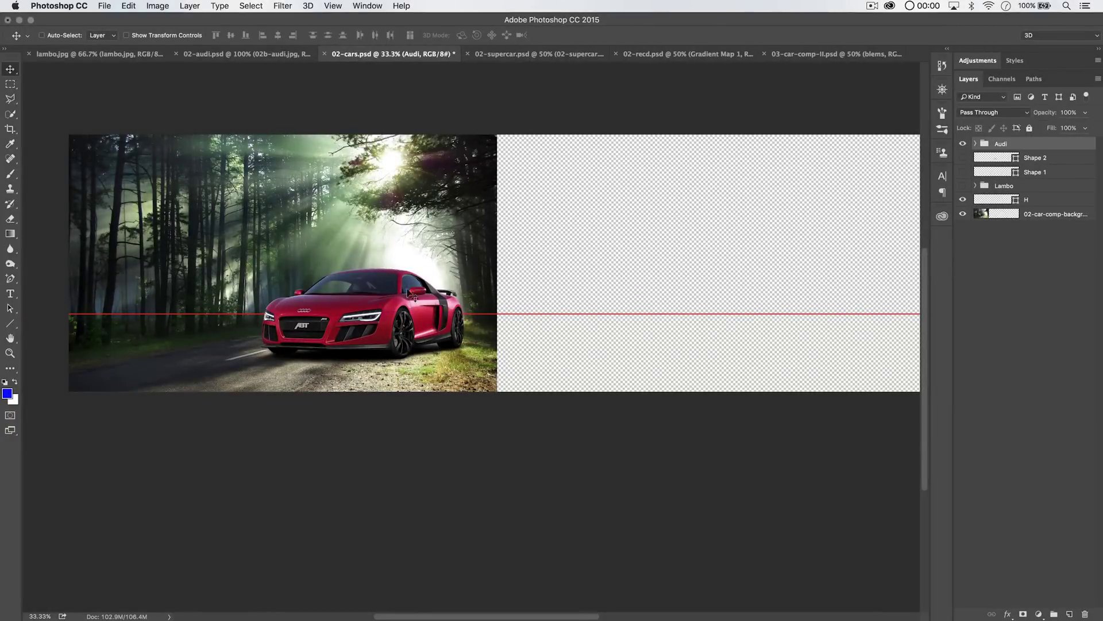
drag(406, 313, 279, 366)
key(shift+Left)
key(shift+Left)
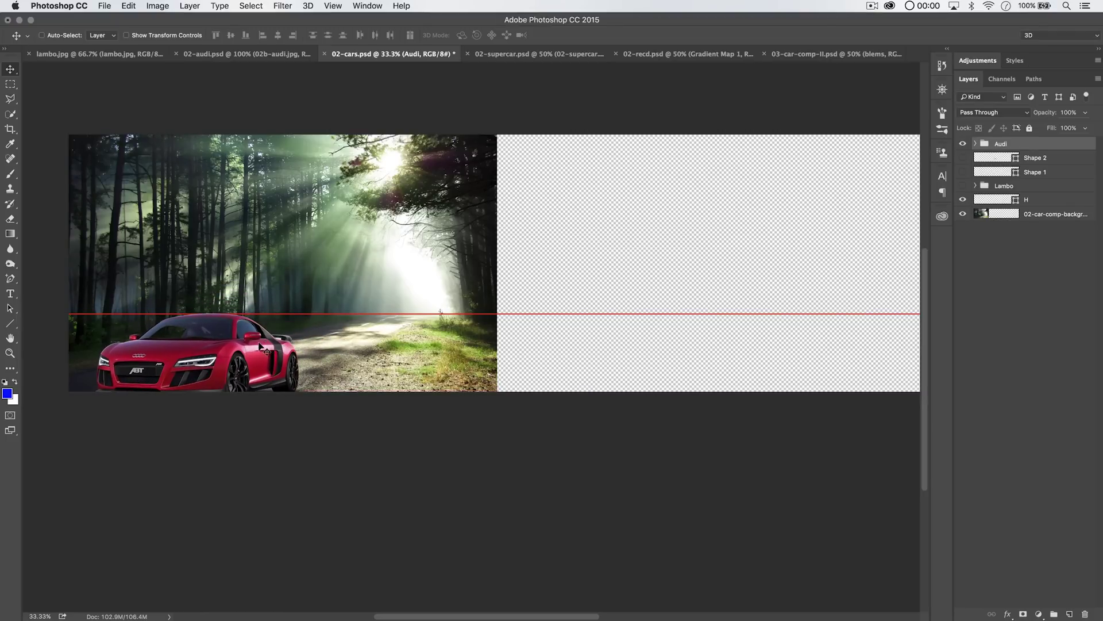
mouse_move(274, 349)
mouse_down()
mouse_move(387, 296)
mouse_move(403, 299)
mouse_move(263, 323)
mouse_move(290, 338)
mouse_up()
Step: Zoom in to 50% around the Audi on the road
key(z)
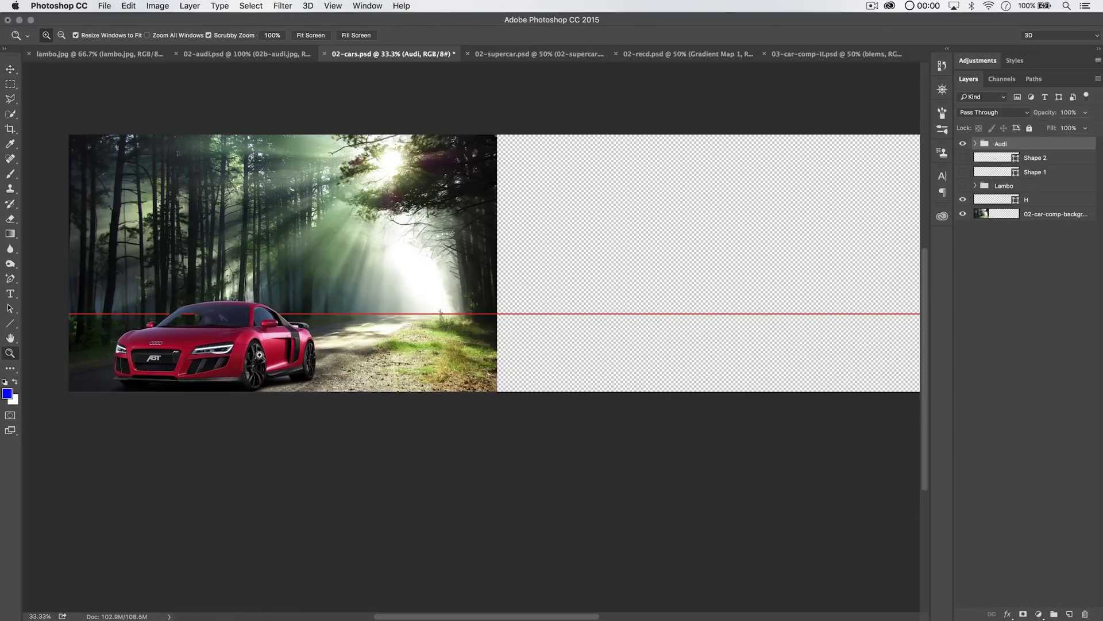
click(253, 362)
drag(373, 353, 725, 253)
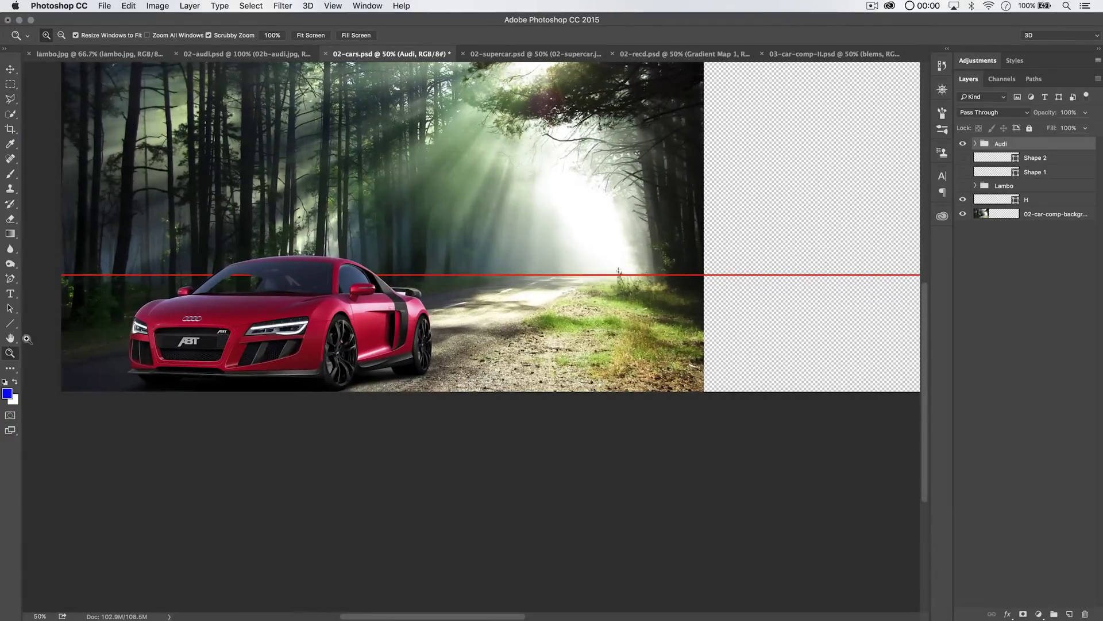
click(10, 323)
Step: Draw two red perspective lines from the Audi's base and side out toward the right
drag(322, 392, 911, 234)
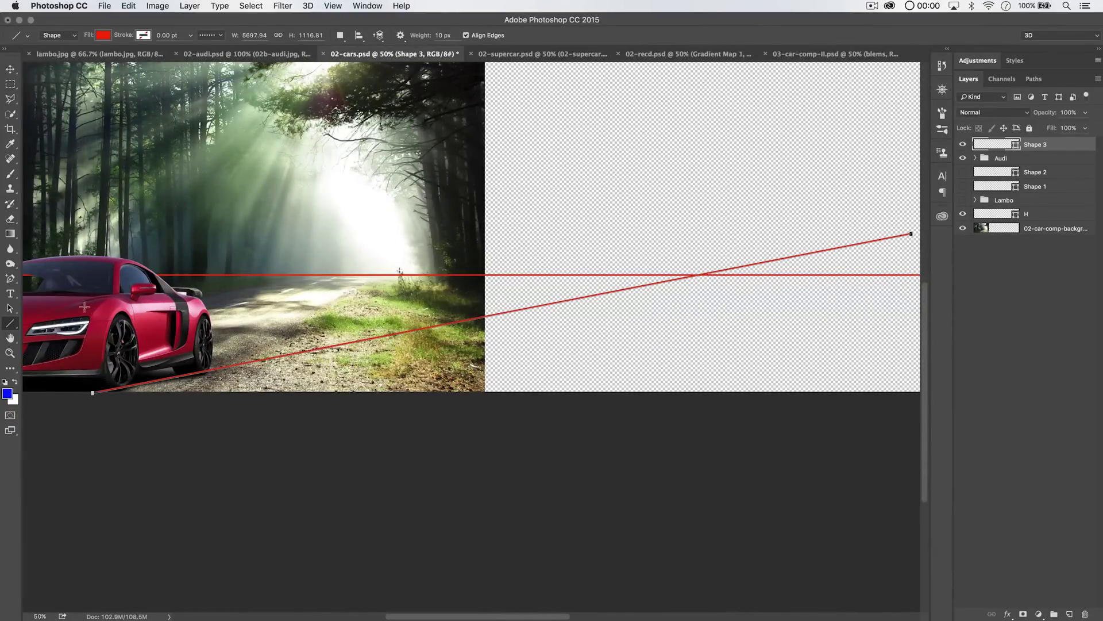
drag(60, 317, 883, 305)
key(space)
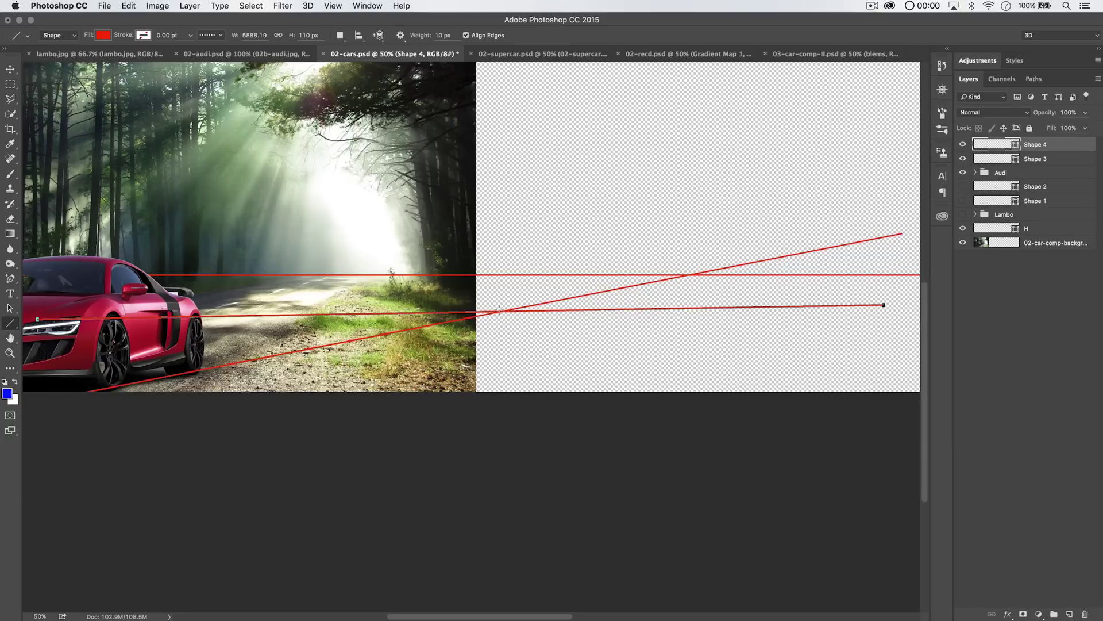
scroll(506, 310, left, 5)
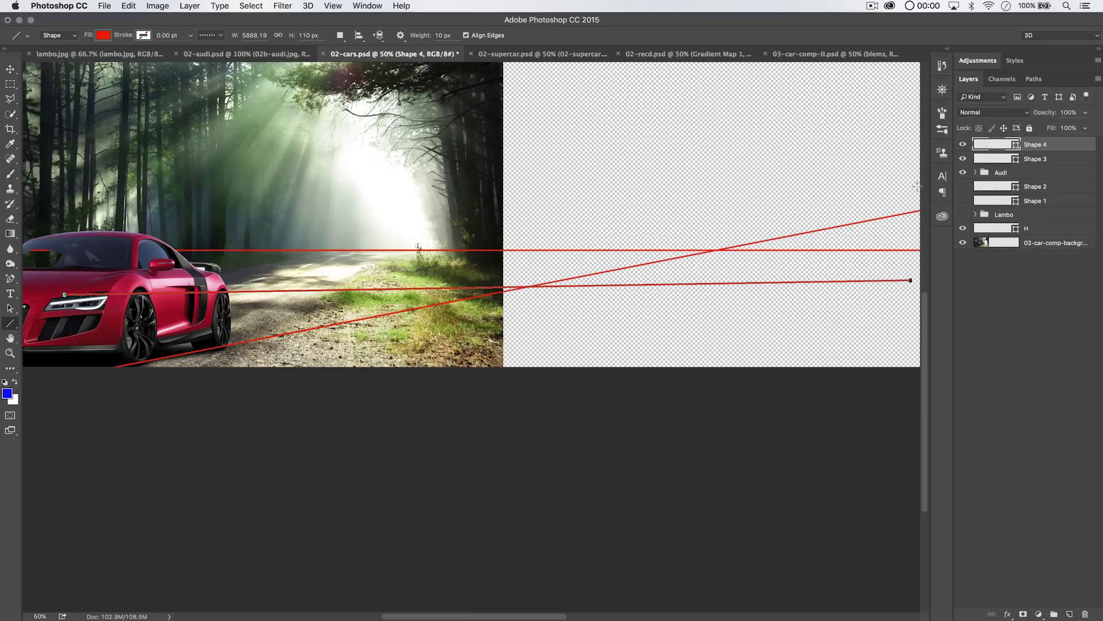
Step: Select the Shape 3 and Shape 4 line layers together with the Audi group
key(v)
key(shift)
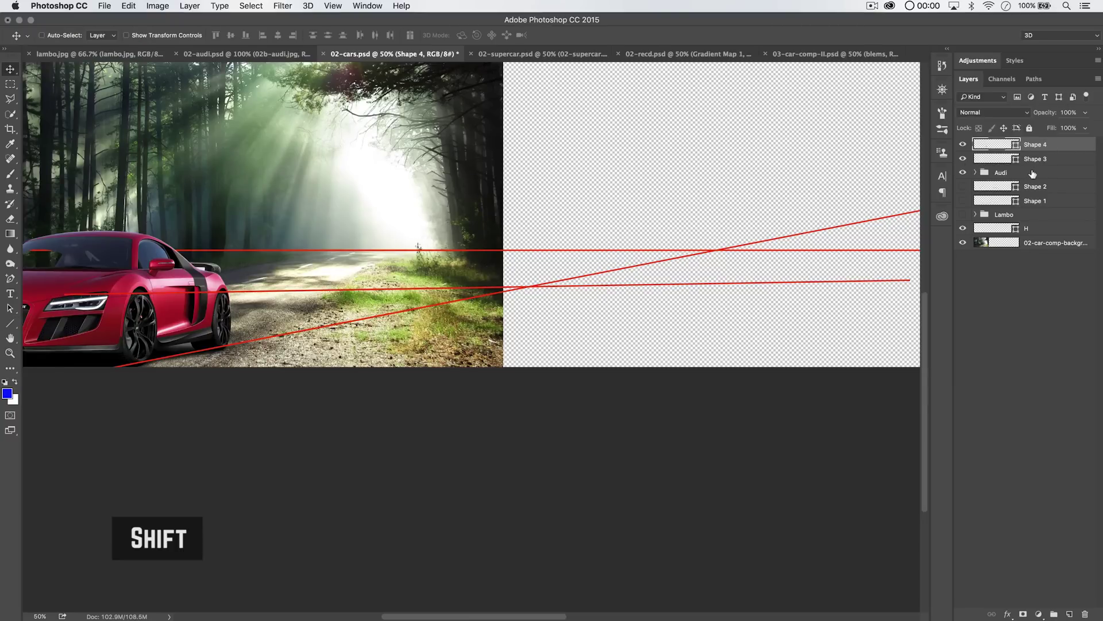
shift+click(1004, 173)
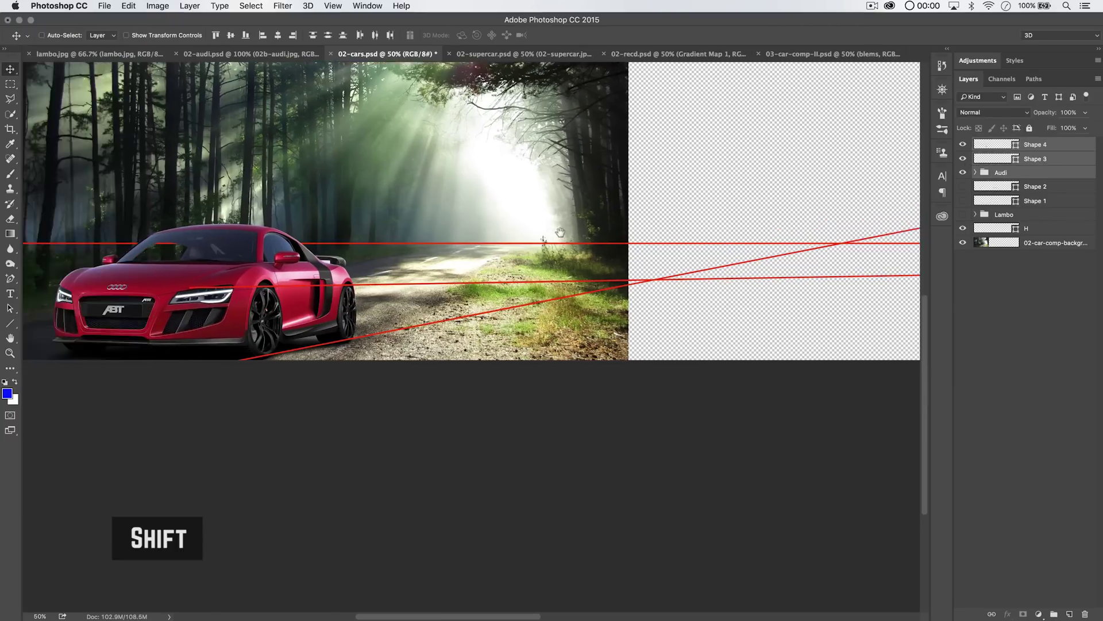
Step: Move the Audi and its lines up and right, nudging them up a few pixels
drag(298, 288, 422, 253)
key(Up)
key(Up)
key(Up)
key(Up)
key(Up)
key(Up)
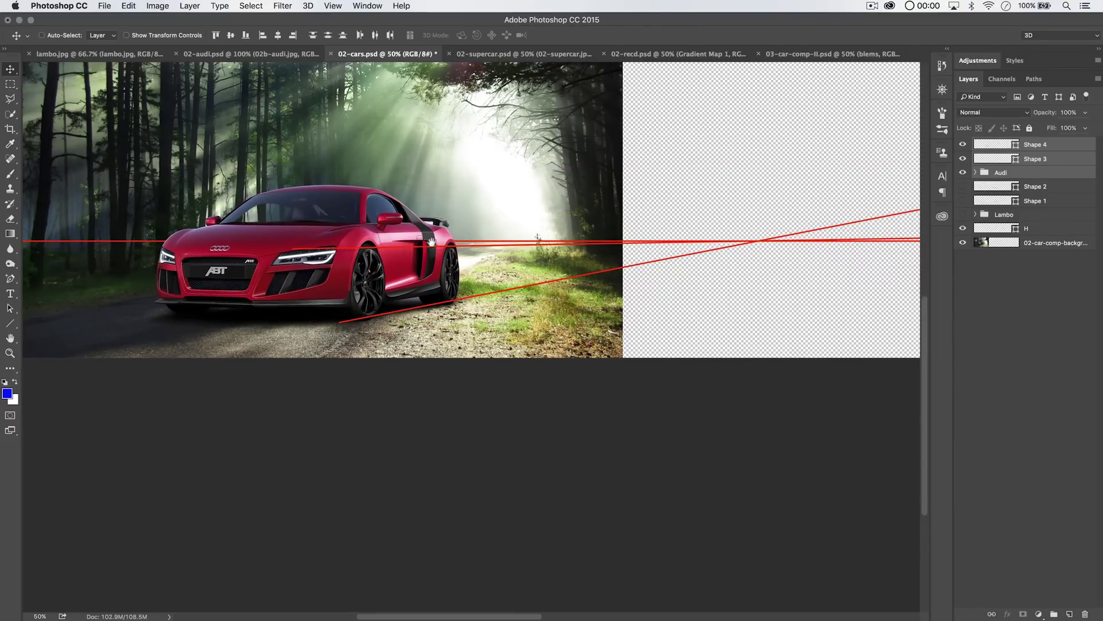
scroll(481, 234, right, 2)
key(super+minus)
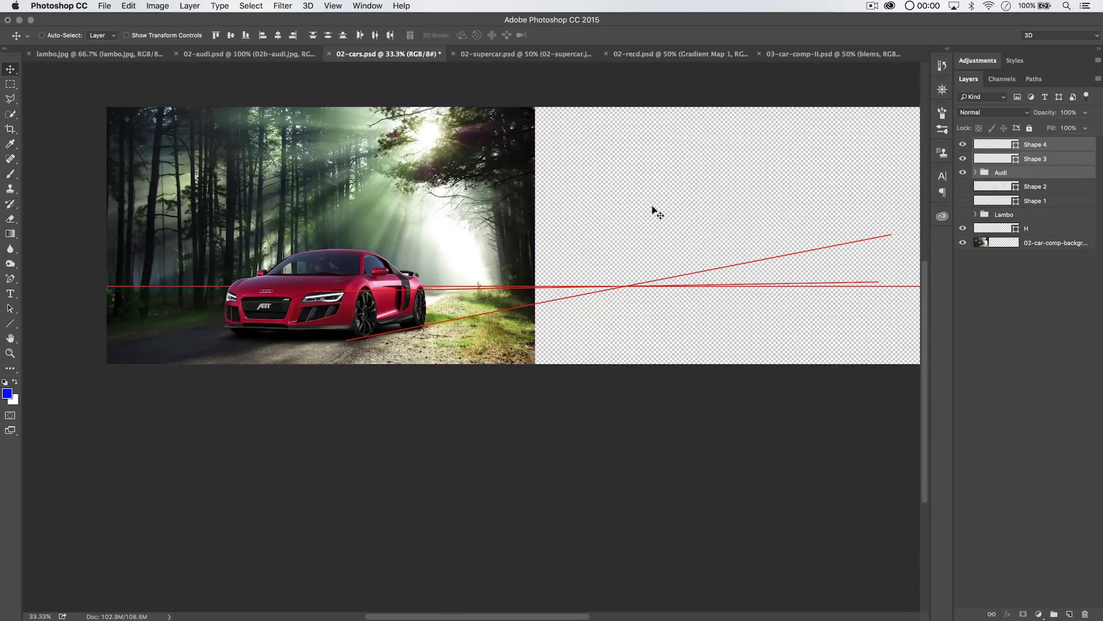
Step: Scale the Audi and its lines to about 62% around the horizon pivot and move them left
key(super+t)
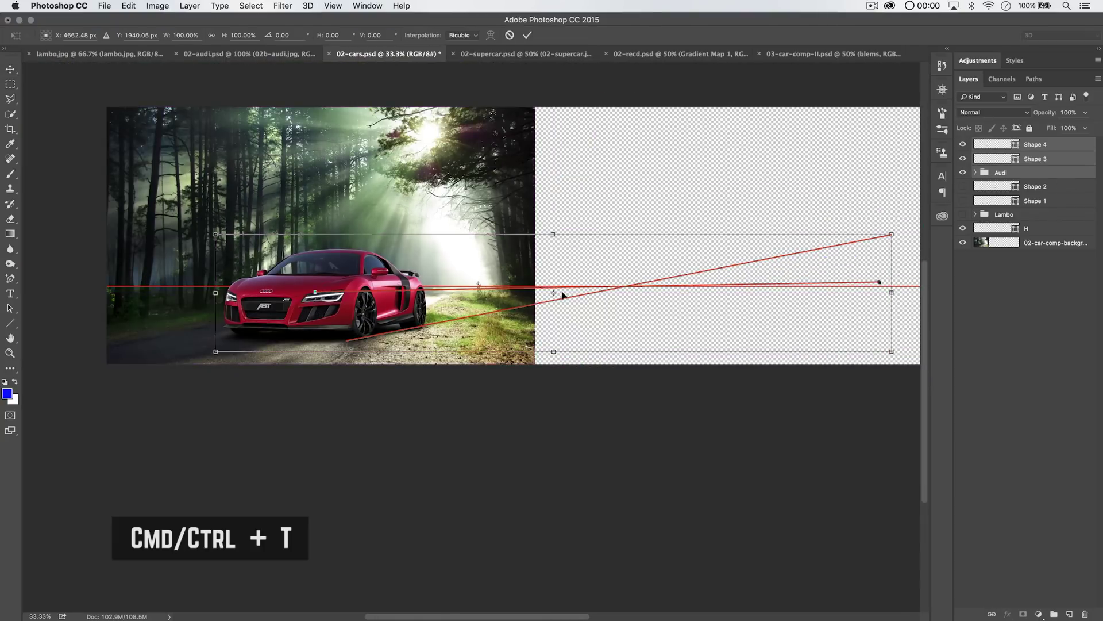
drag(552, 293, 625, 286)
key(shift)
key(alt)
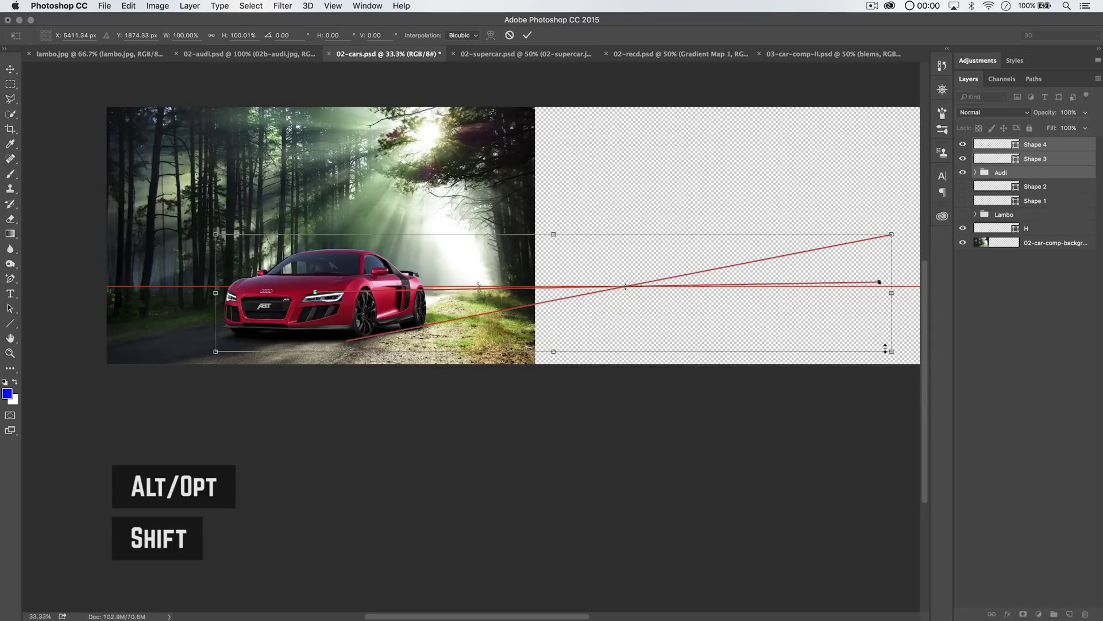
mouse_move(888, 350)
mouse_down()
mouse_move(865, 344)
mouse_move(874, 347)
mouse_up()
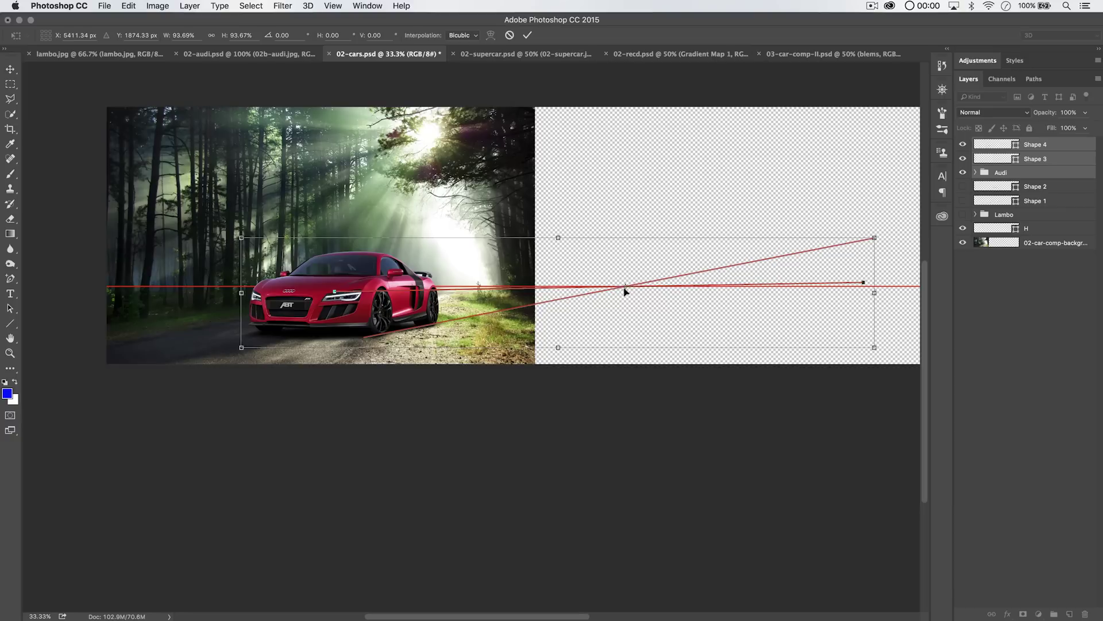
drag(874, 347, 788, 309)
drag(480, 296, 398, 292)
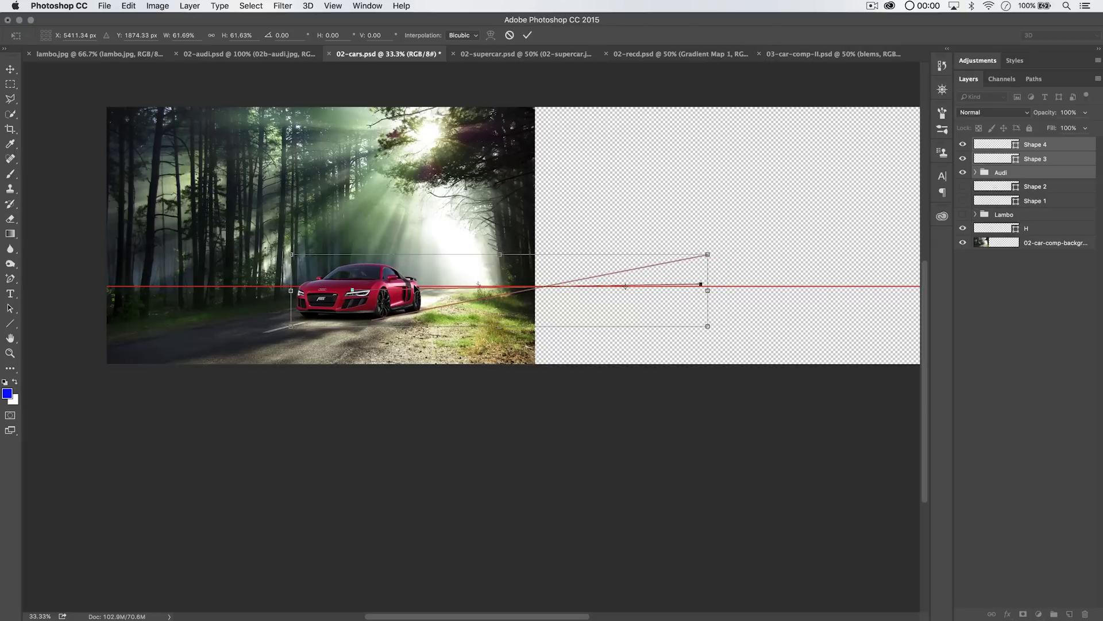
key(Return)
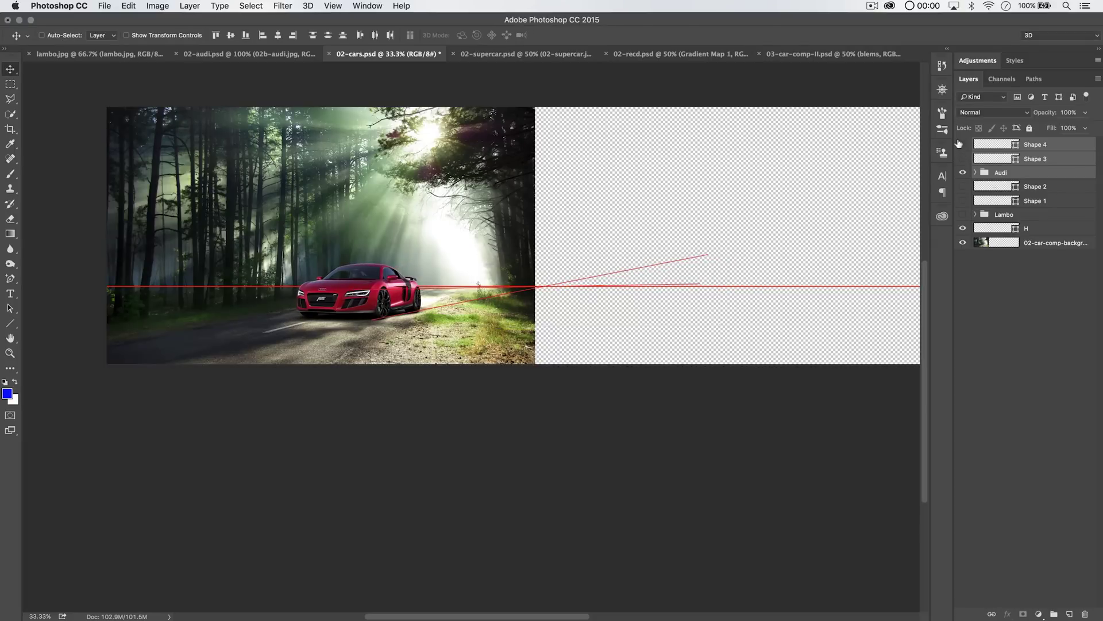
Step: Hide the H horizon line and the Audi group, and show the Lambo group in 02-cars.psd
click(962, 227)
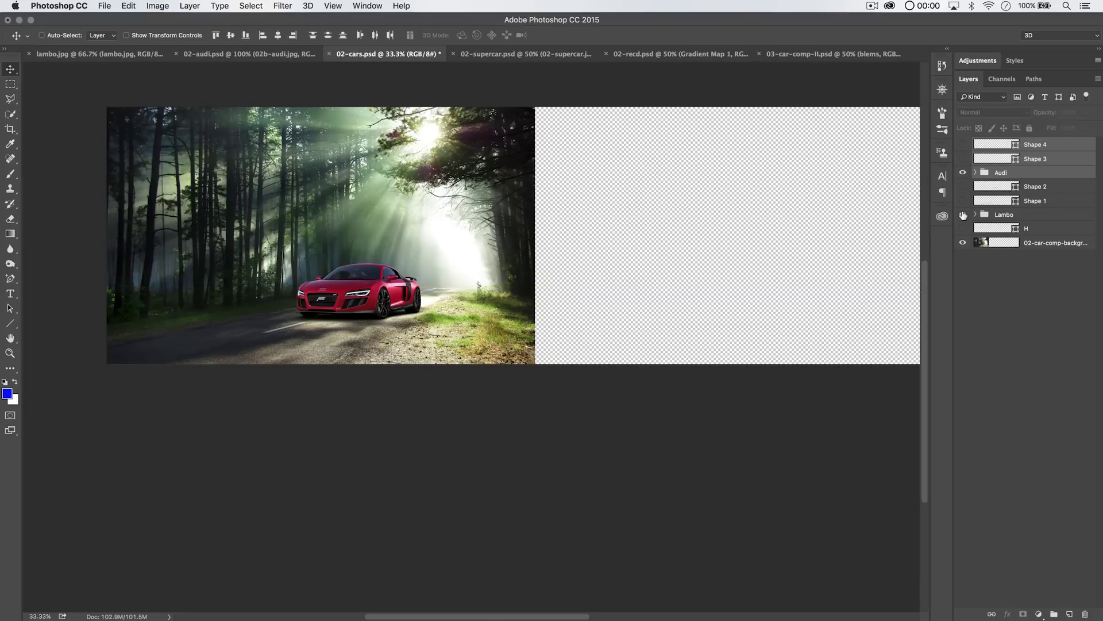
click(963, 215)
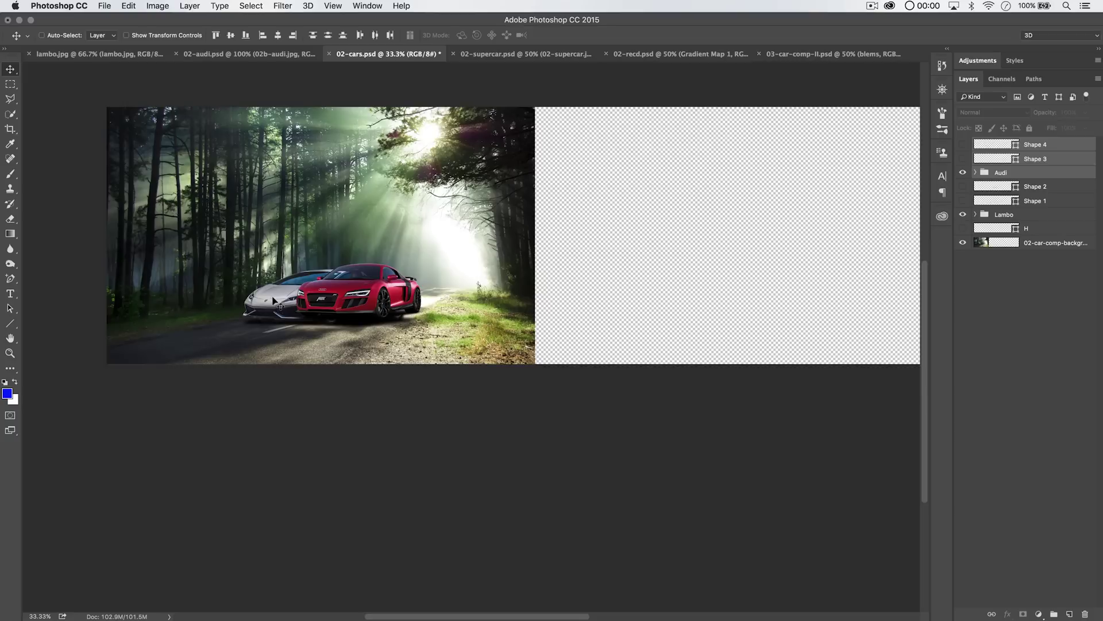
click(963, 214)
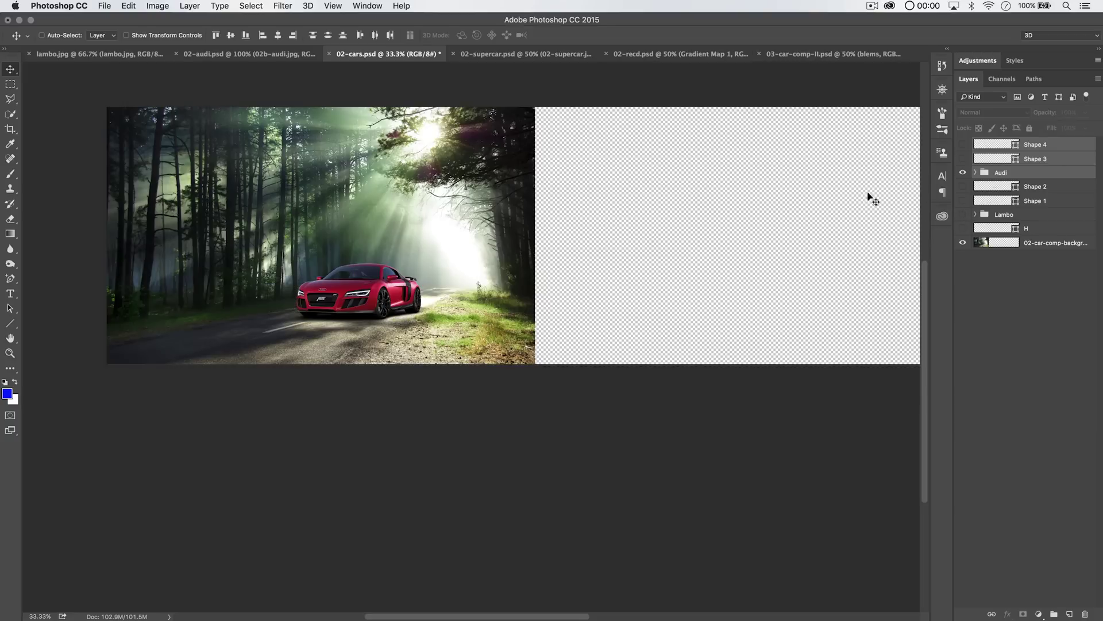
click(80, 54)
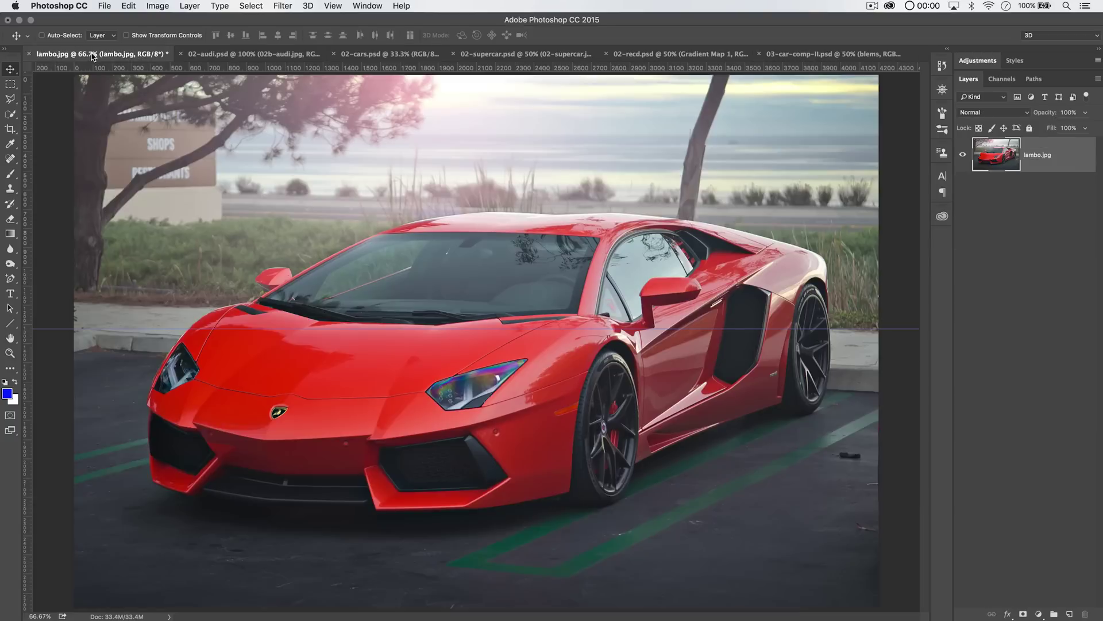
click(409, 55)
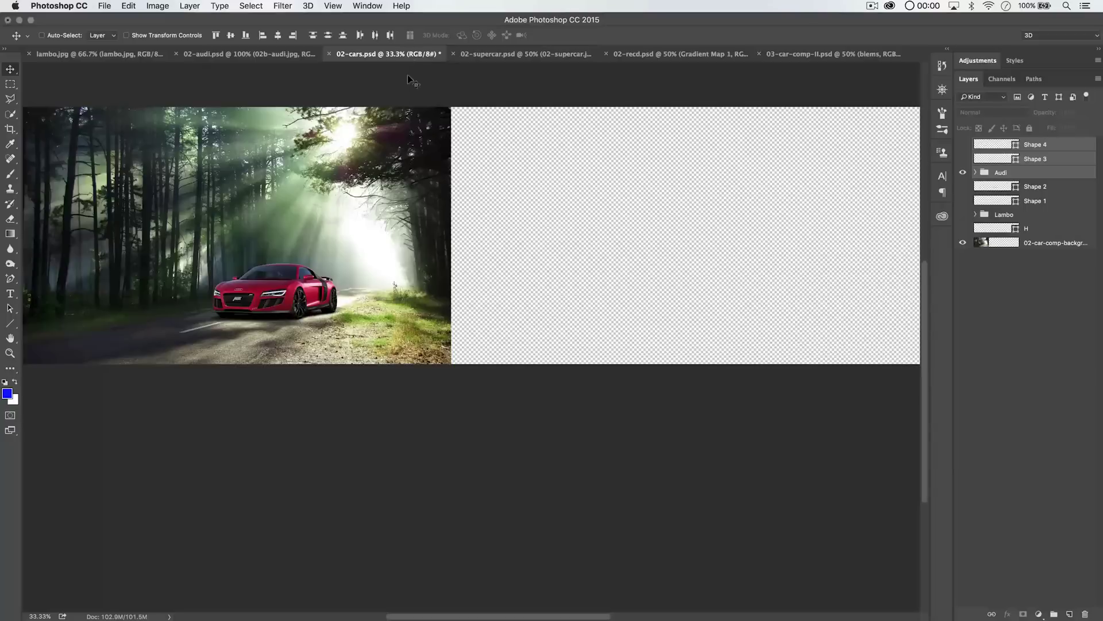
click(962, 171)
click(963, 214)
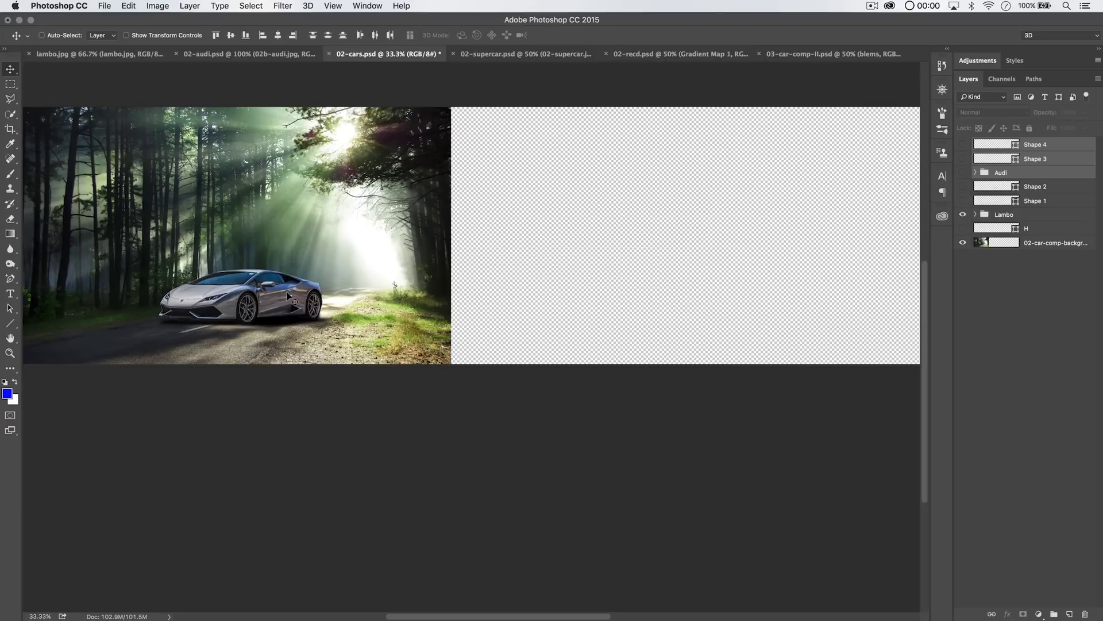
drag(271, 279, 416, 297)
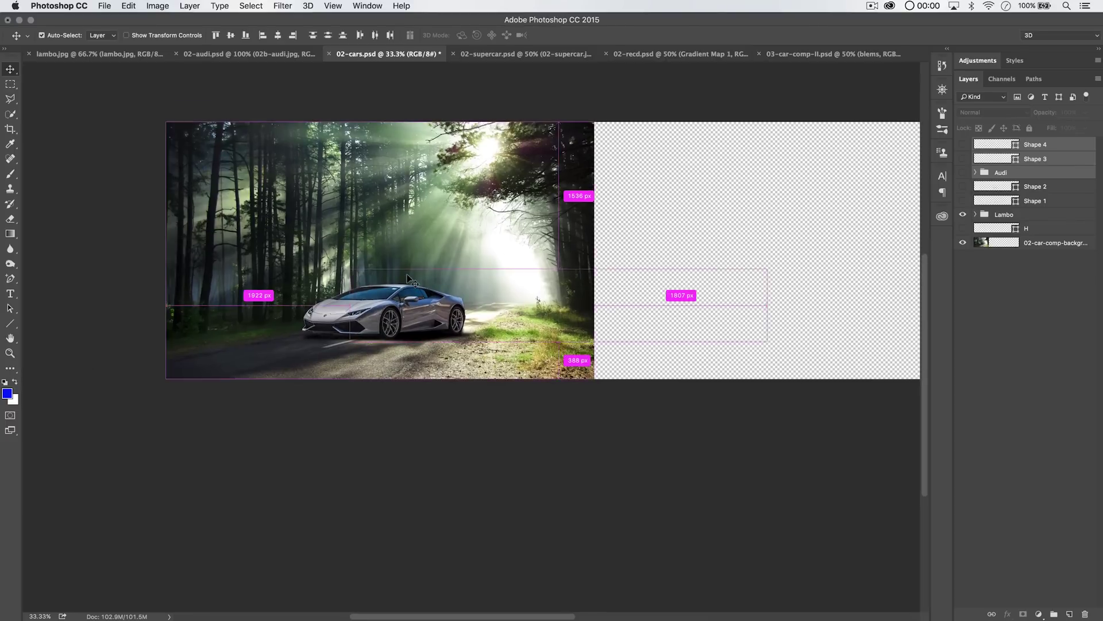
Step: Zoom in to inspect the Lamborghini closely, then zoom back out
key(super+plus)
key(super+plus)
scroll(642, 318, up, 3)
scroll(642, 319, right, 3)
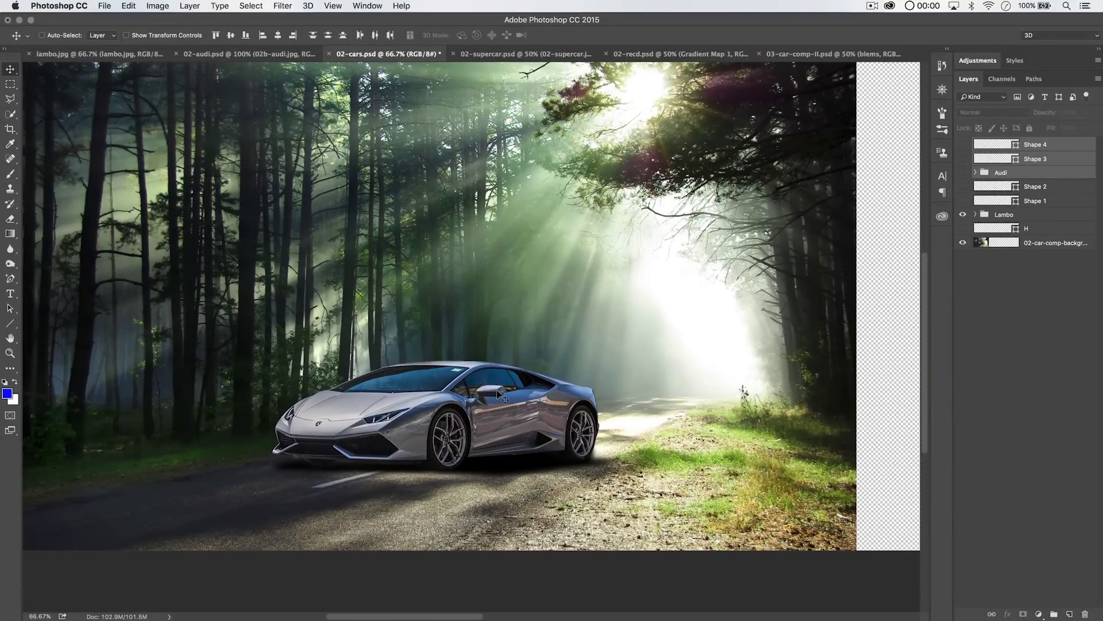
scroll(571, 400, right, 4)
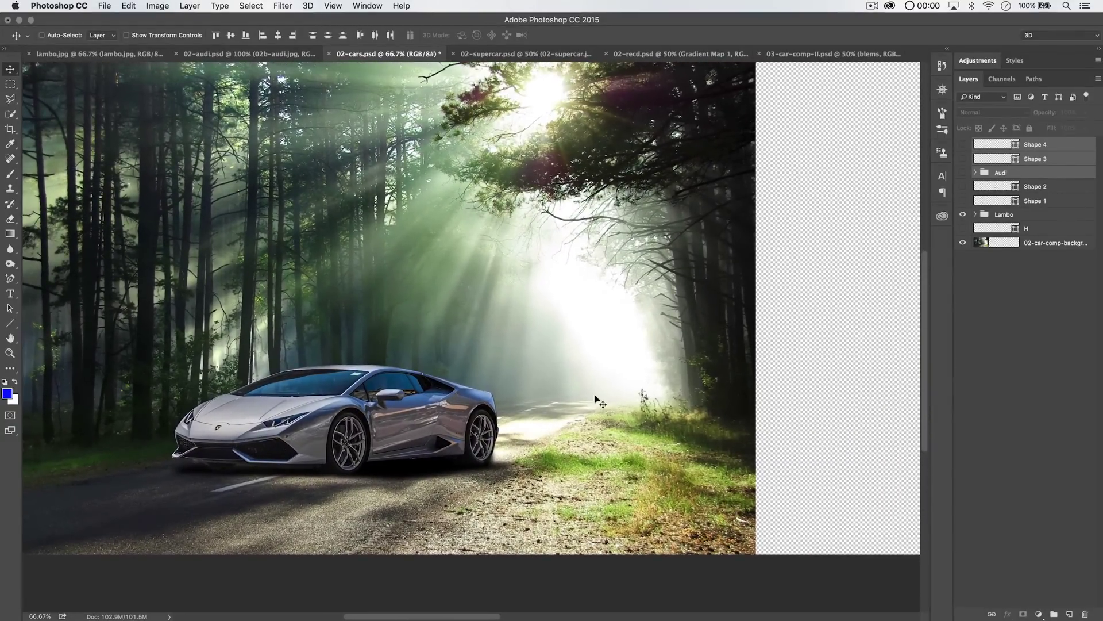
key(super+minus)
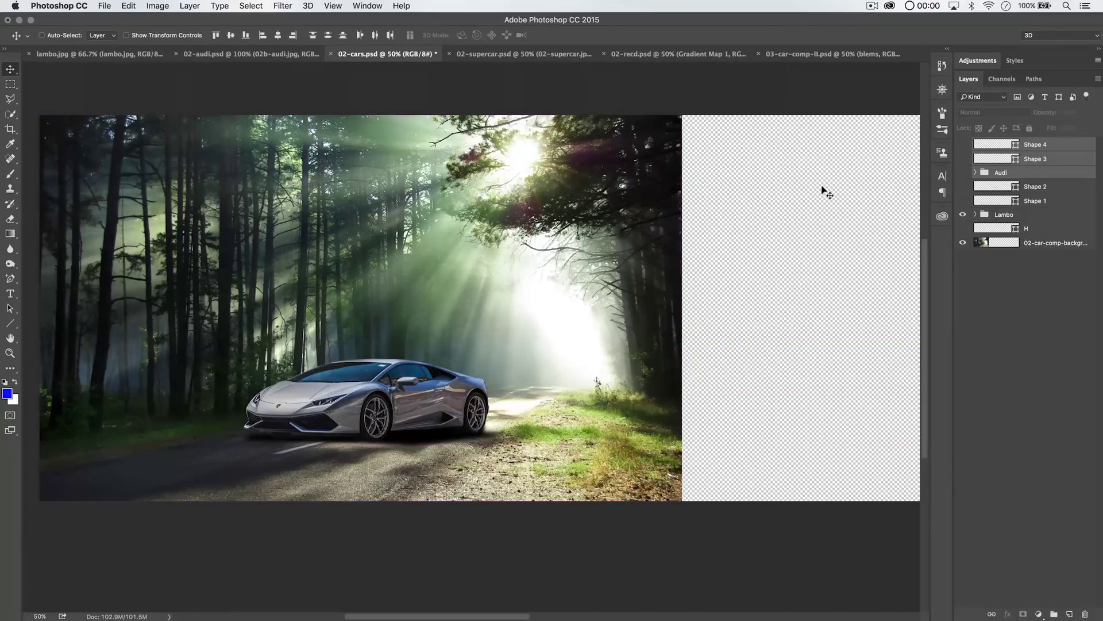
Step: Hide the Lambo group, show the Audi group, and zoom out to the whole composite
click(962, 214)
click(963, 172)
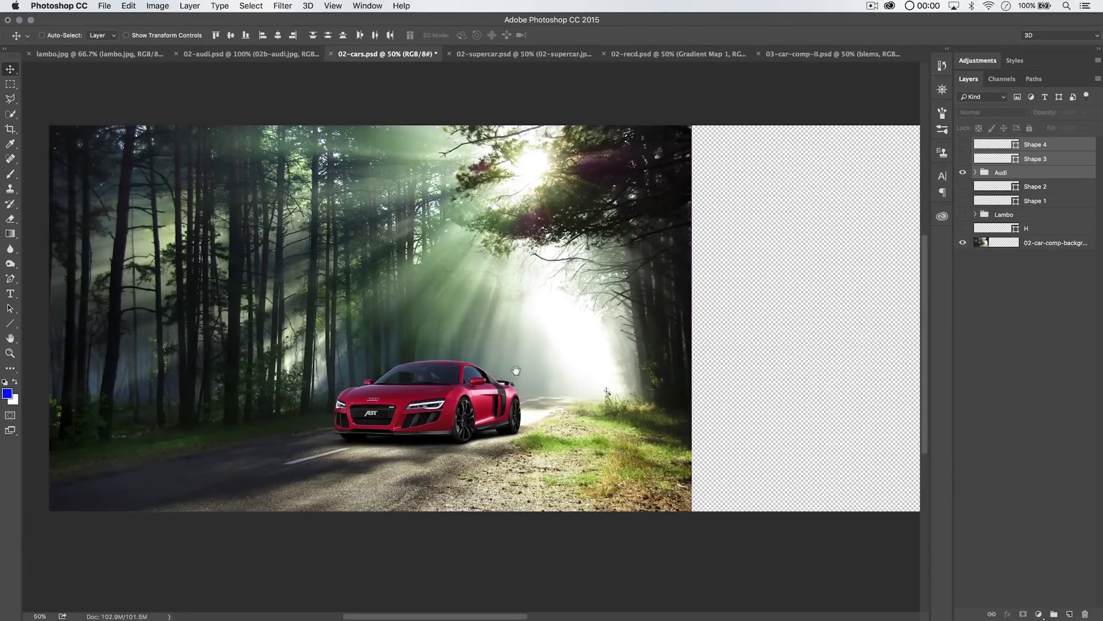
scroll(517, 347, up, 1)
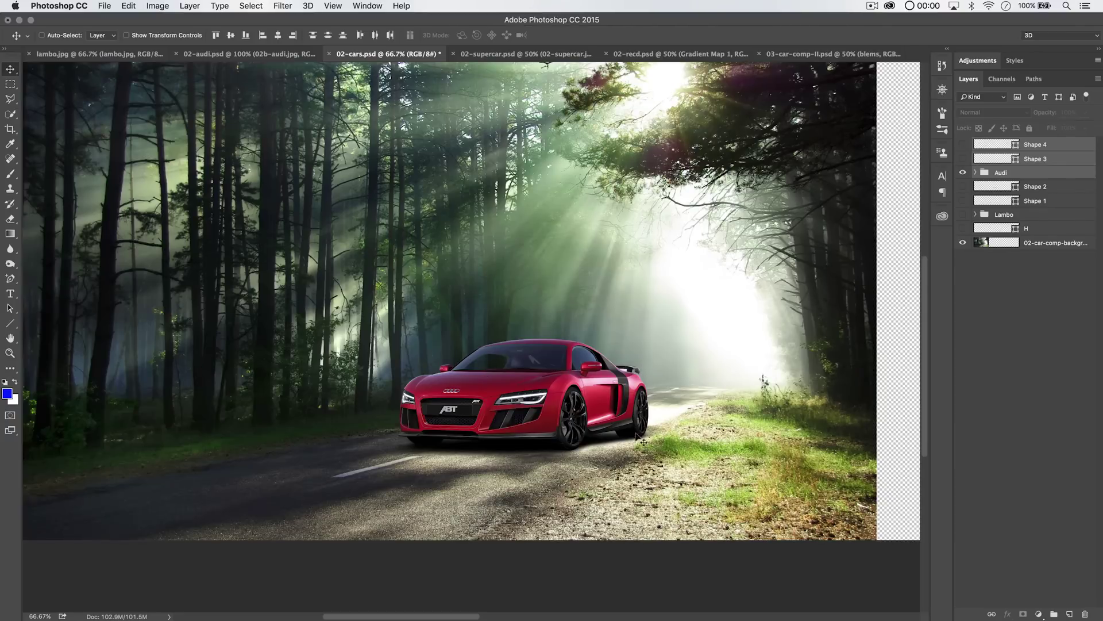
key(super+minus)
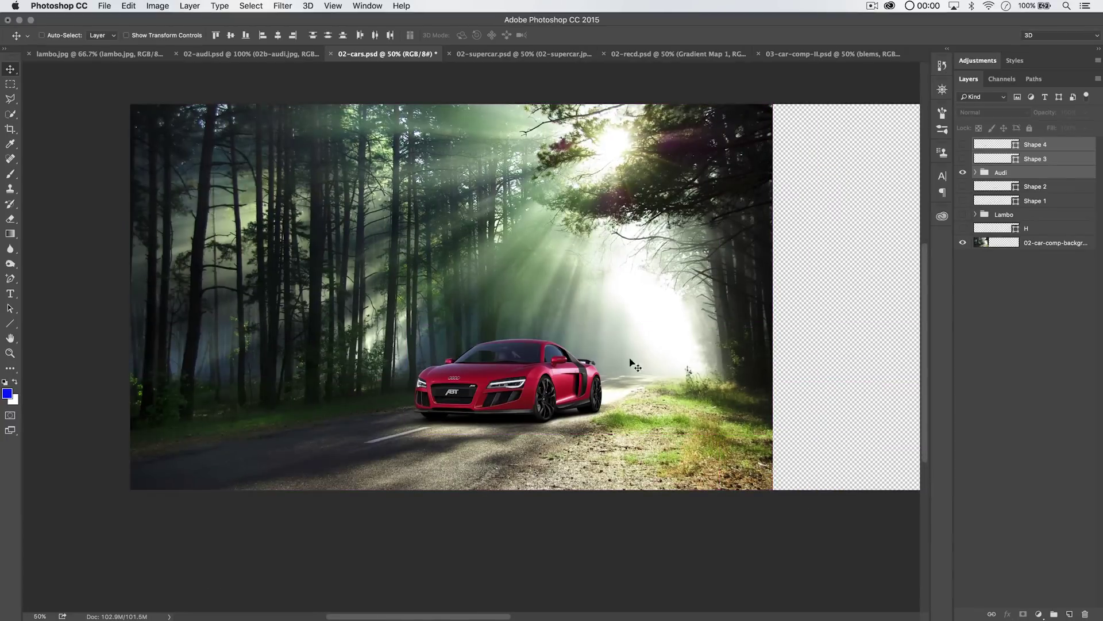
key(c)
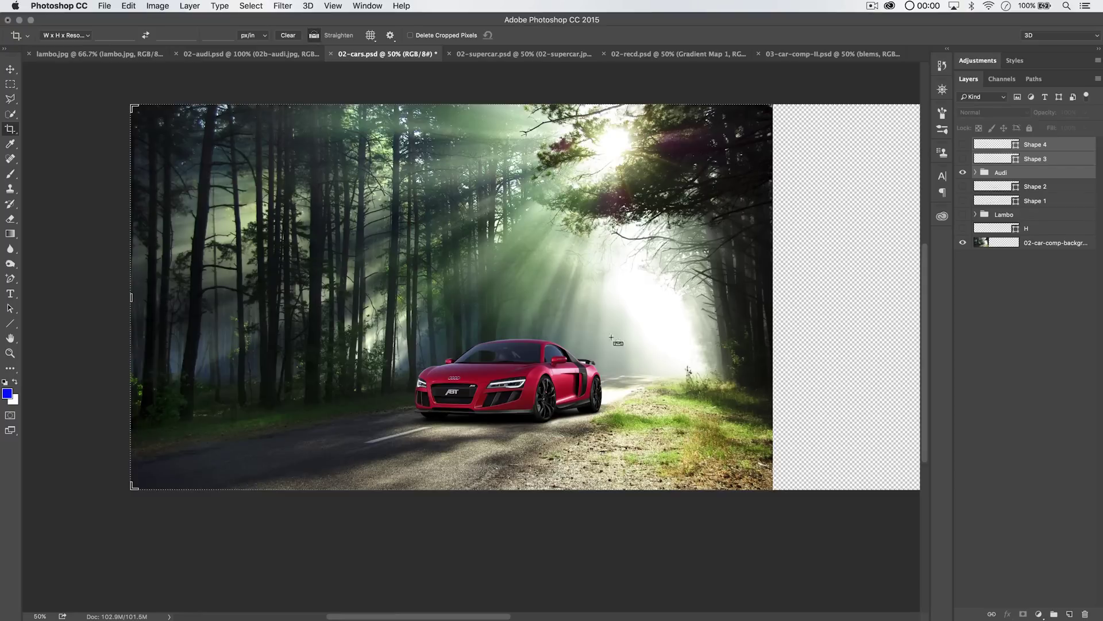
Step: Load the background layer's pixels as a selection and crop the canvas to it with Image > Crop
click(867, 335)
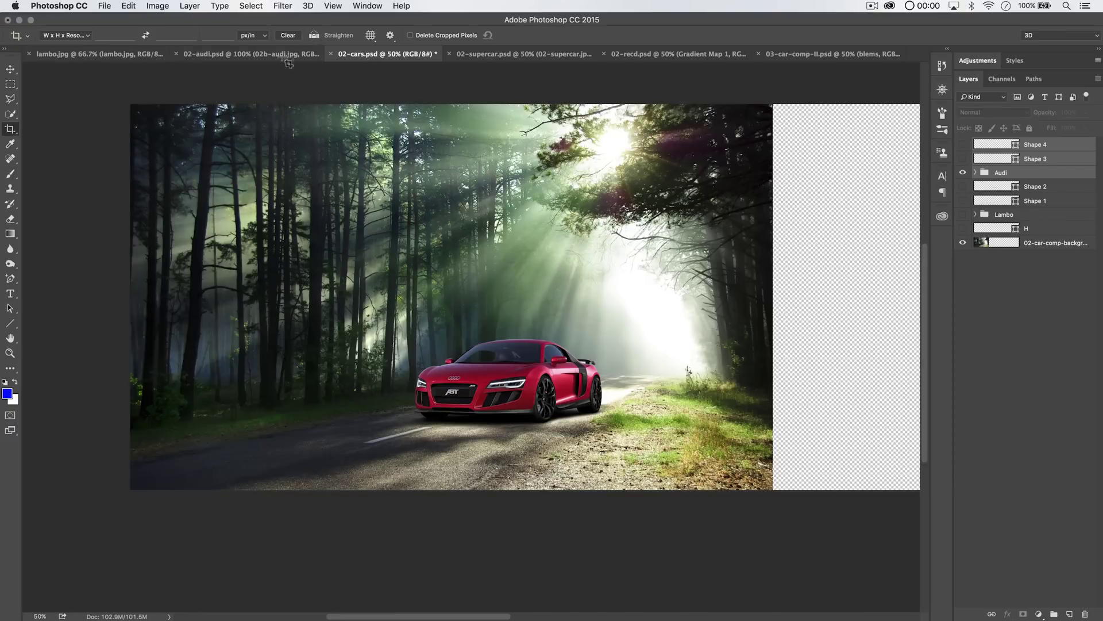
click(158, 6)
click(170, 149)
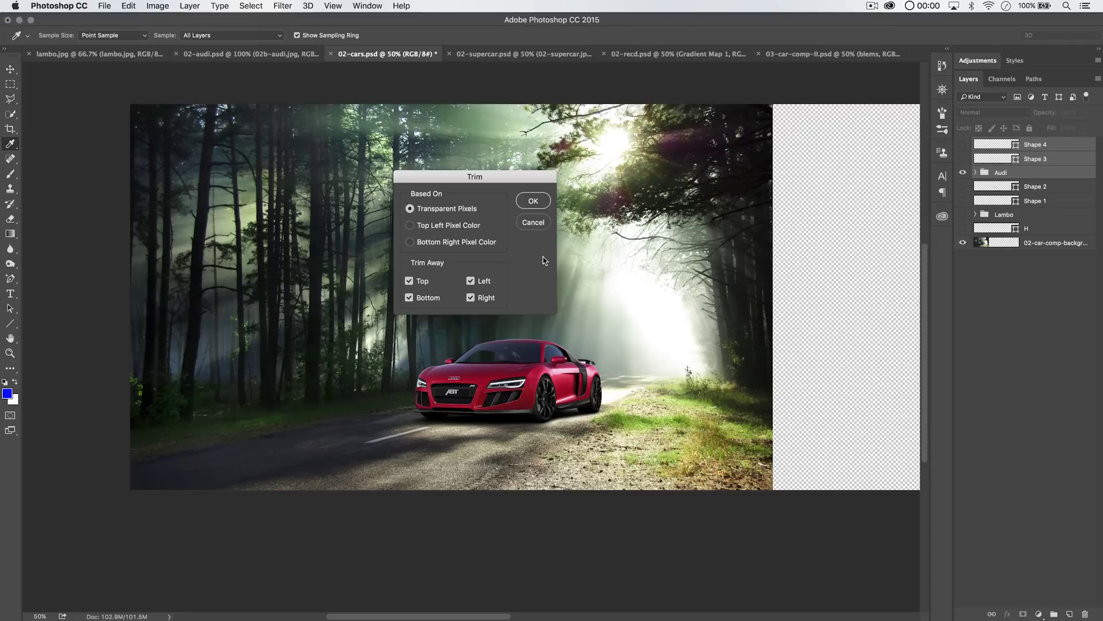
click(533, 224)
super+click(981, 242)
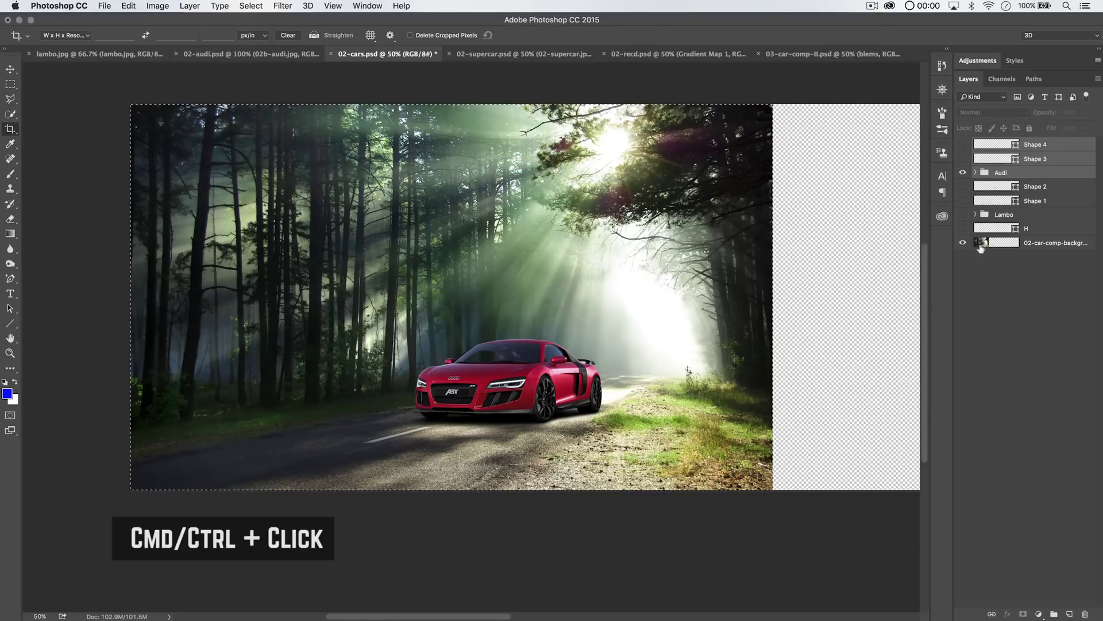
click(157, 6)
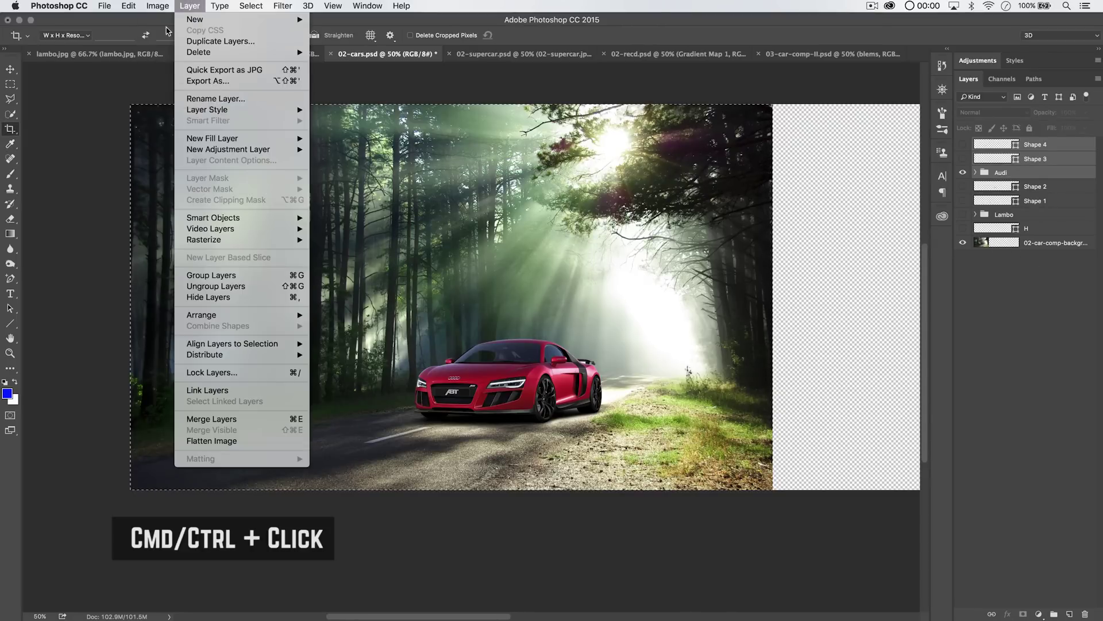
click(207, 129)
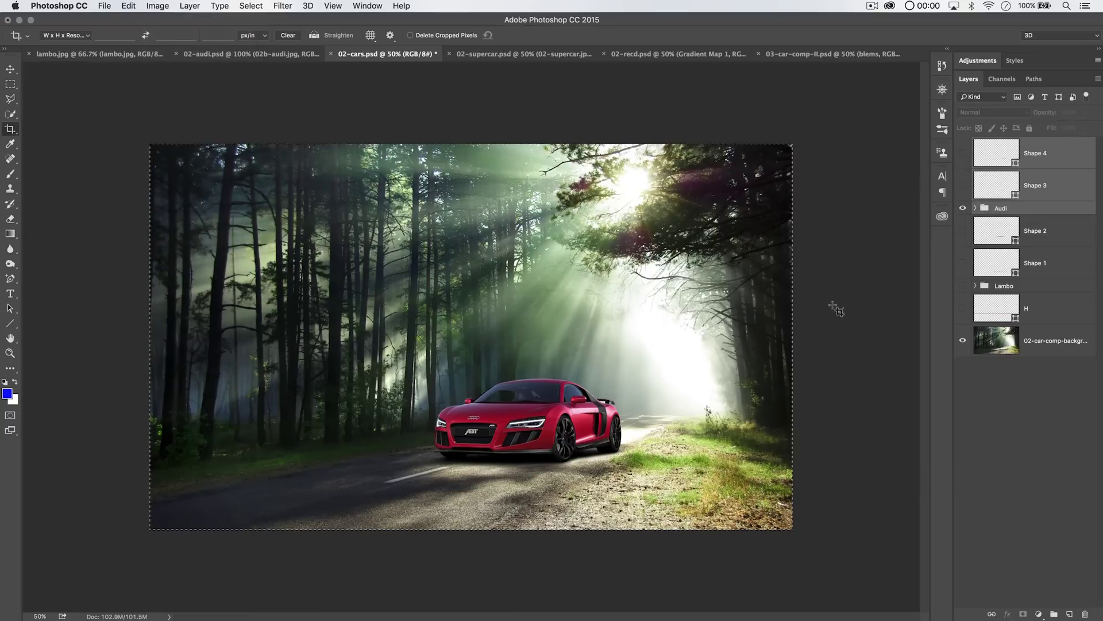
Step: Hide the Audi group, show the Lambo group, then switch to the 03-car-comp-II.psd document
key(super+plus)
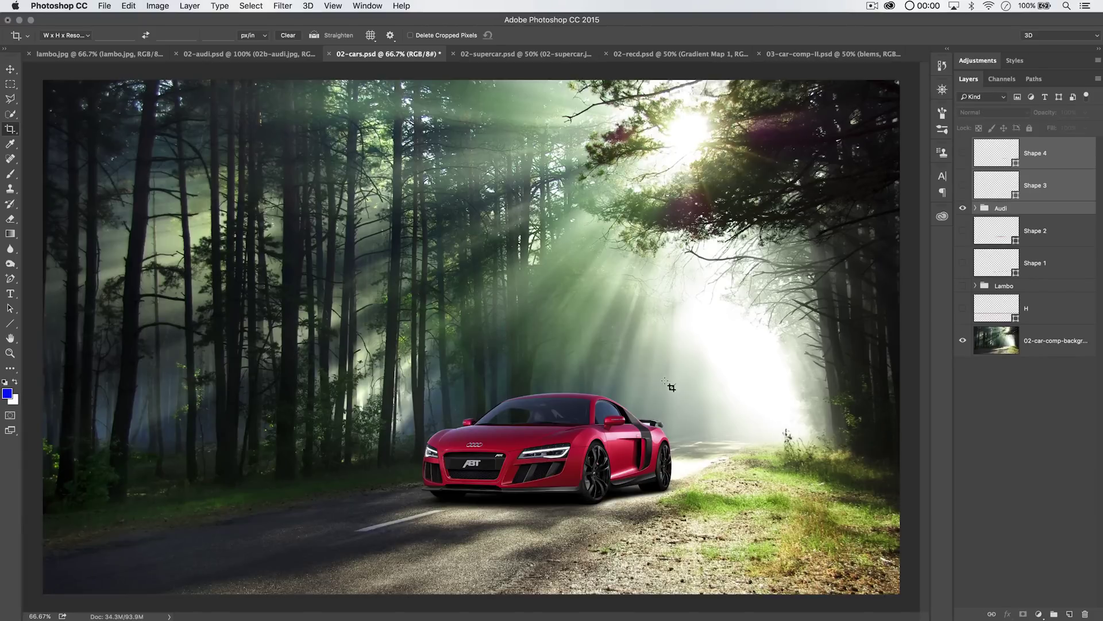
key(super+minus)
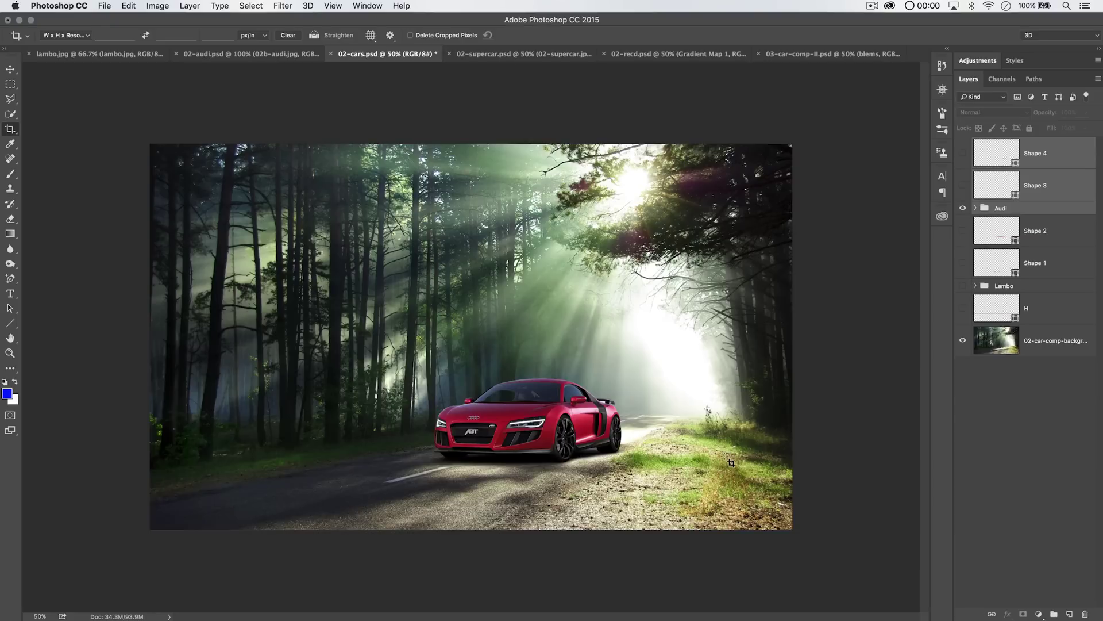
click(963, 207)
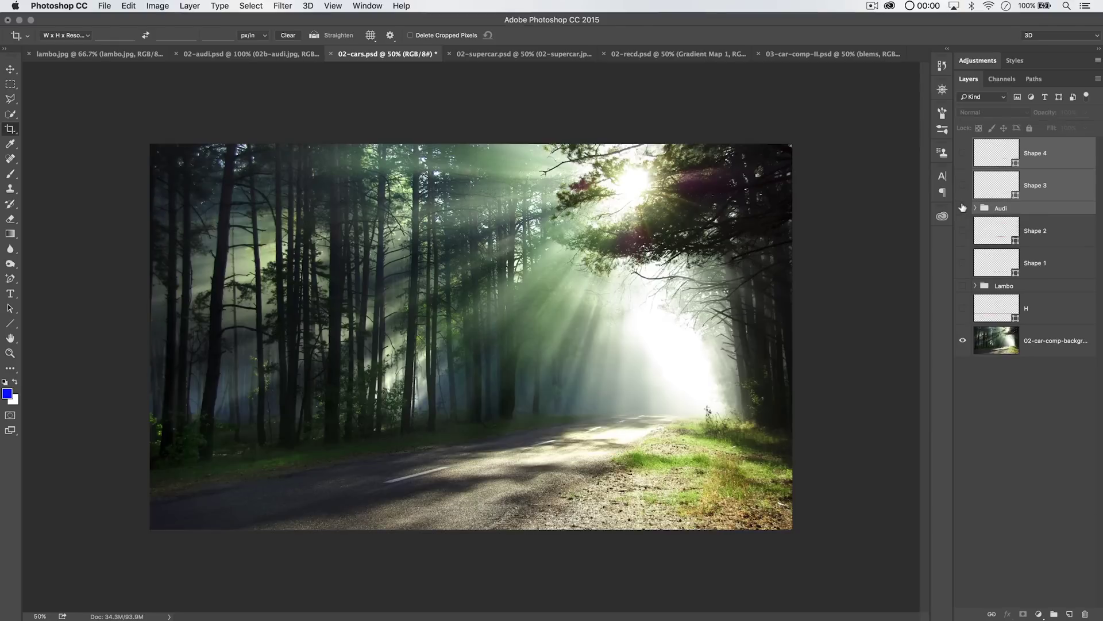
click(963, 285)
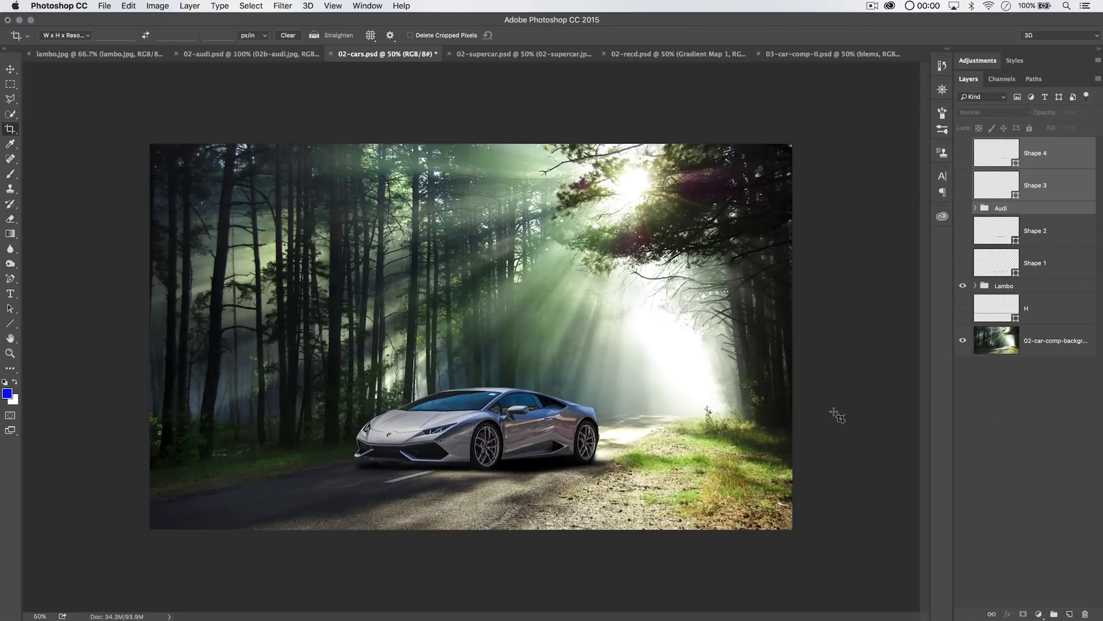
key(v)
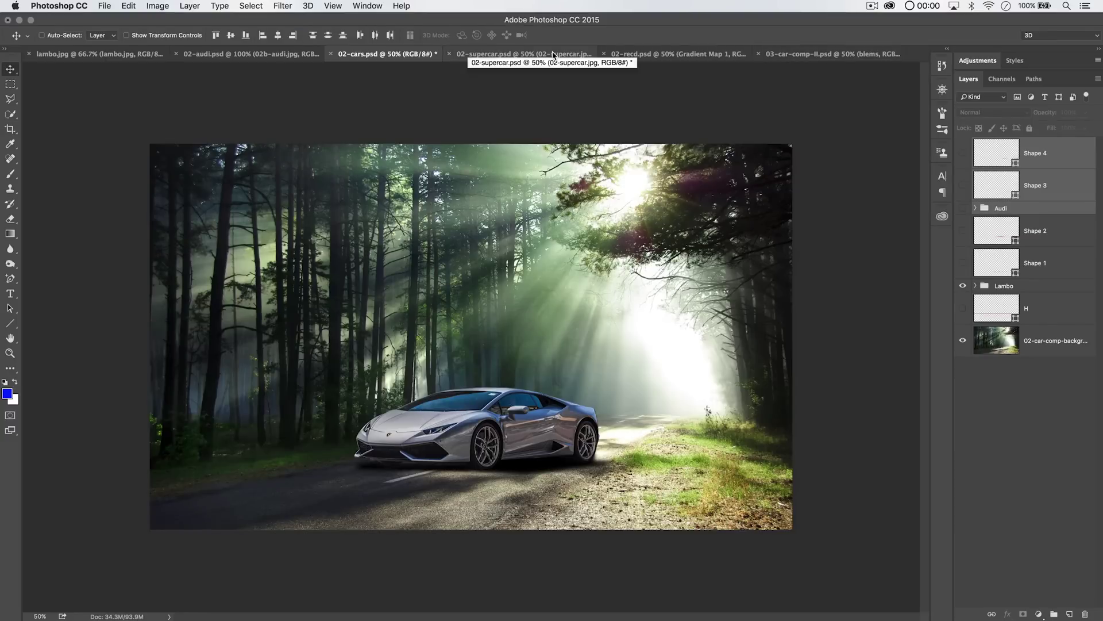
click(825, 56)
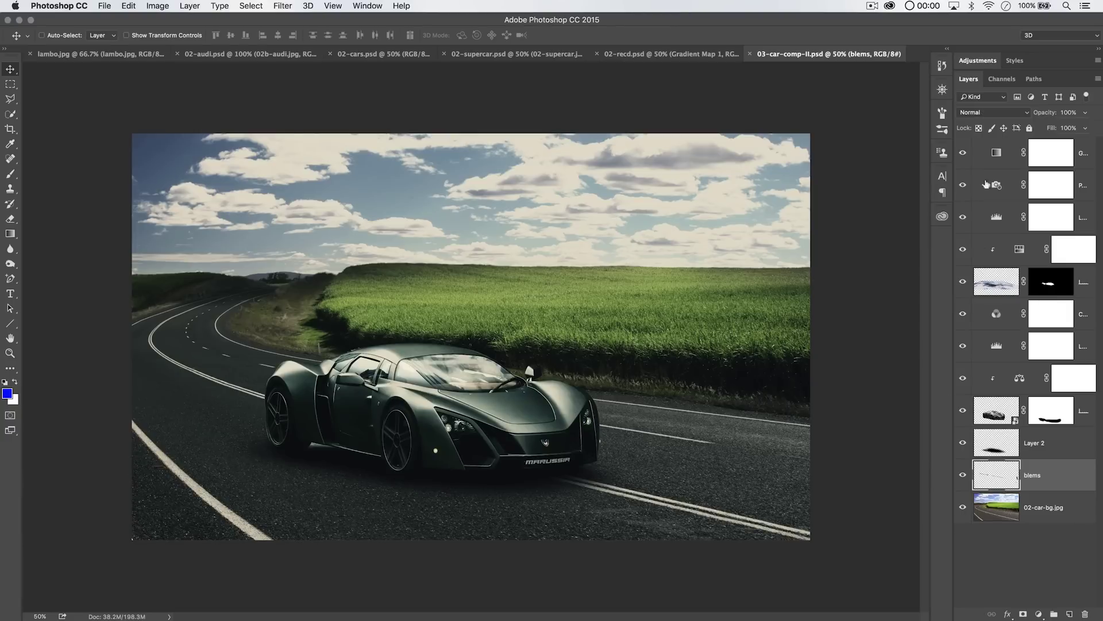
click(424, 55)
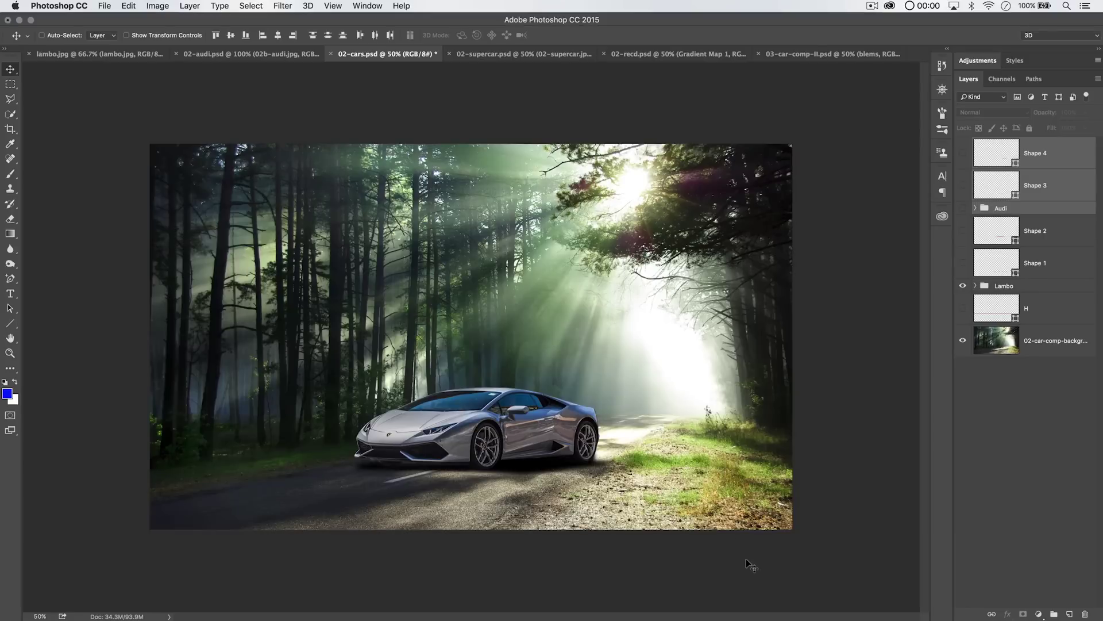